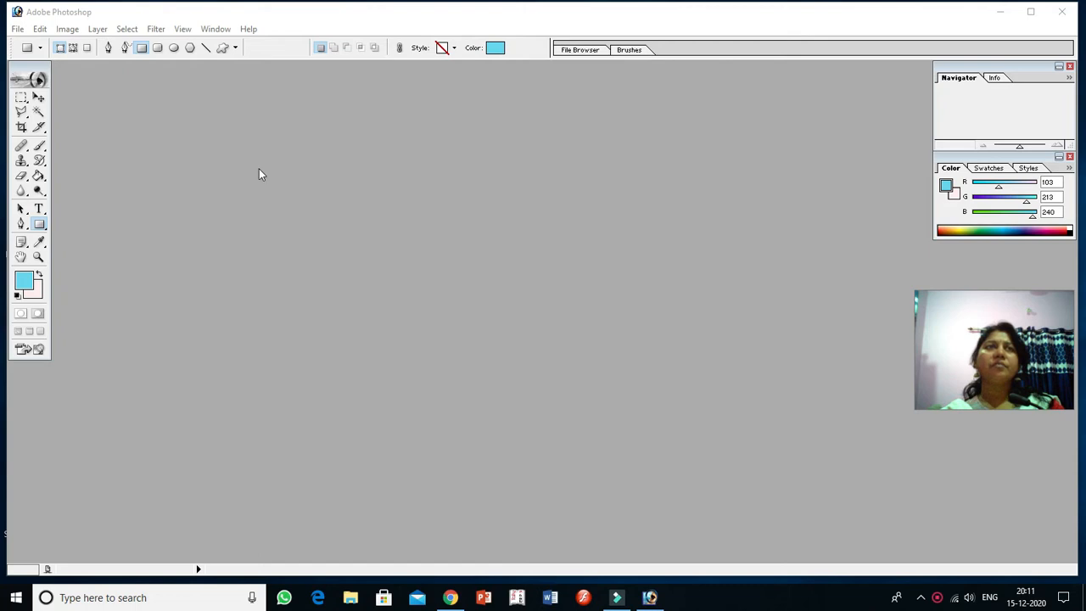
Step: Create a new RGB document with white contents
click(17, 29)
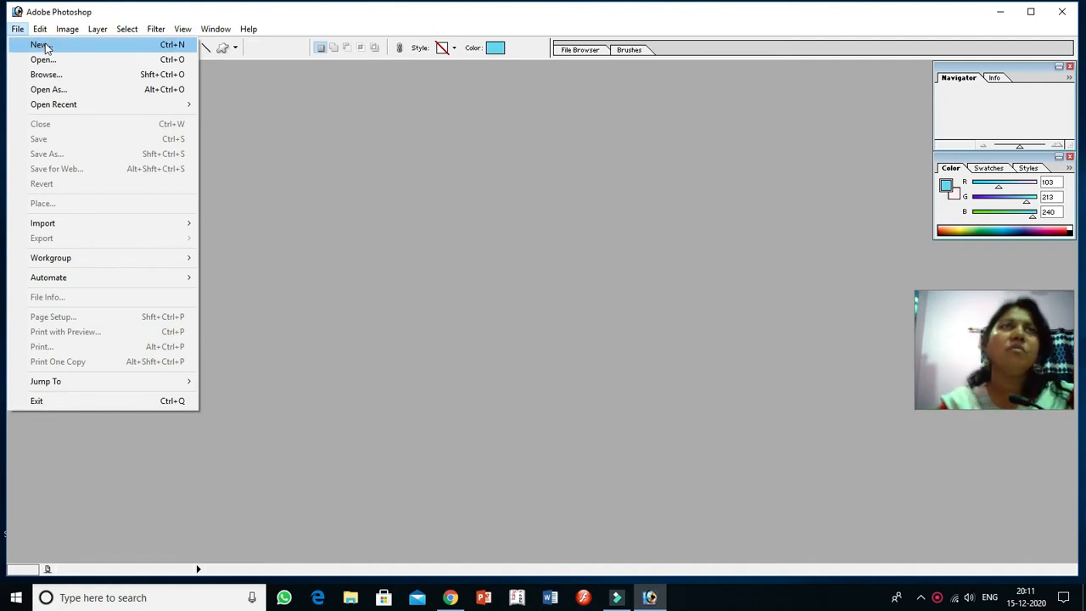
click(45, 48)
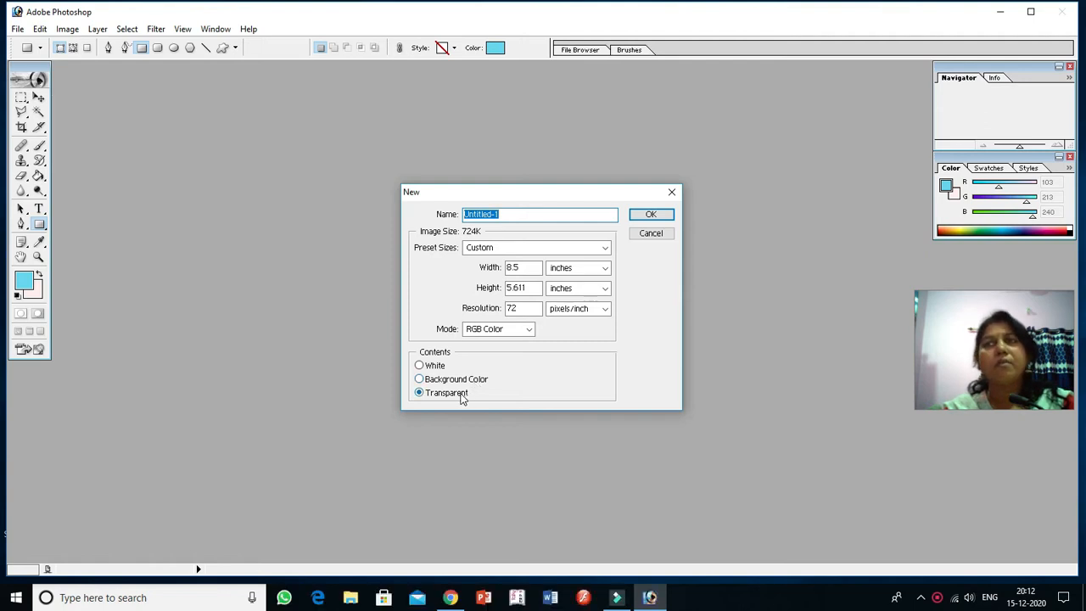
click(420, 366)
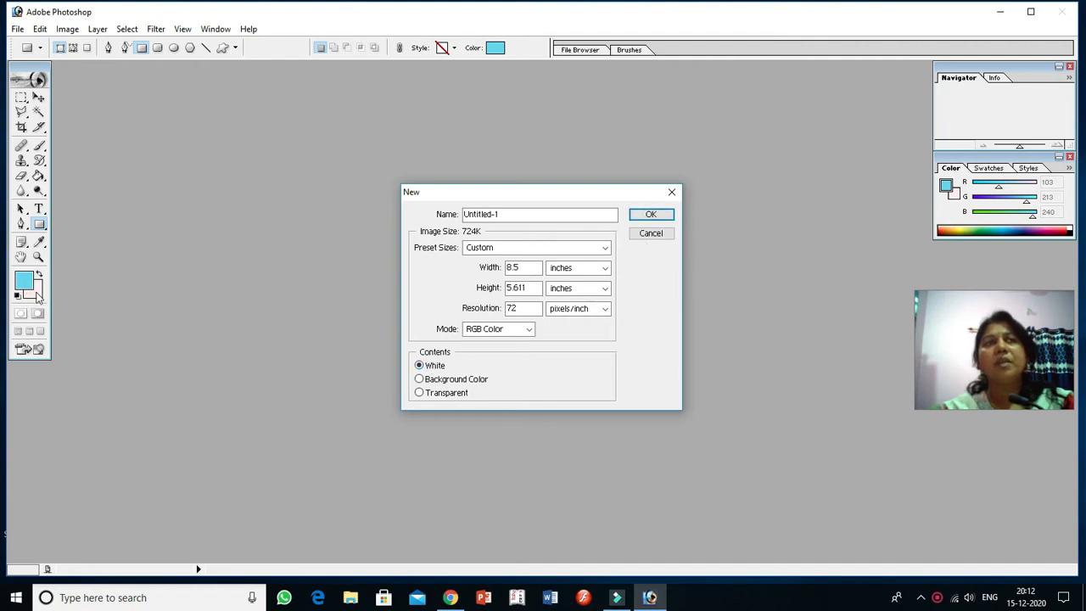
click(649, 214)
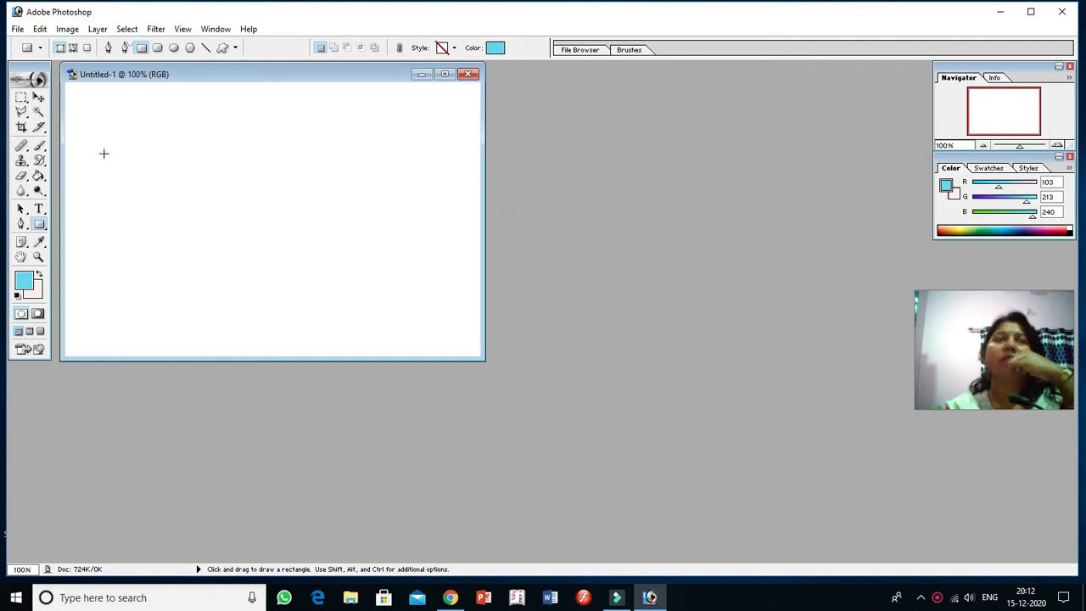
click(17, 33)
click(17, 32)
click(19, 32)
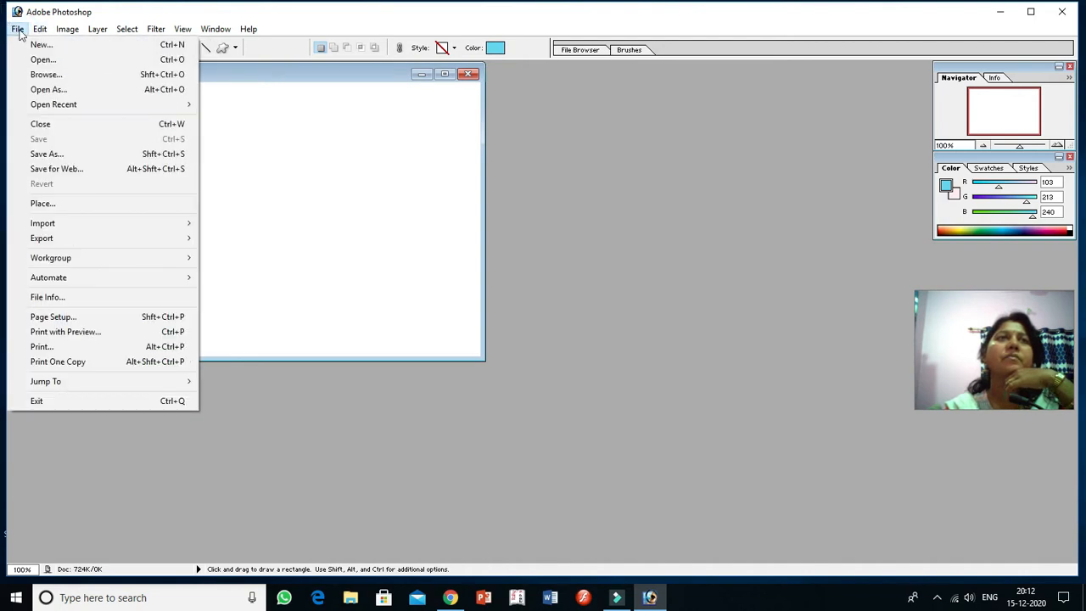
click(39, 44)
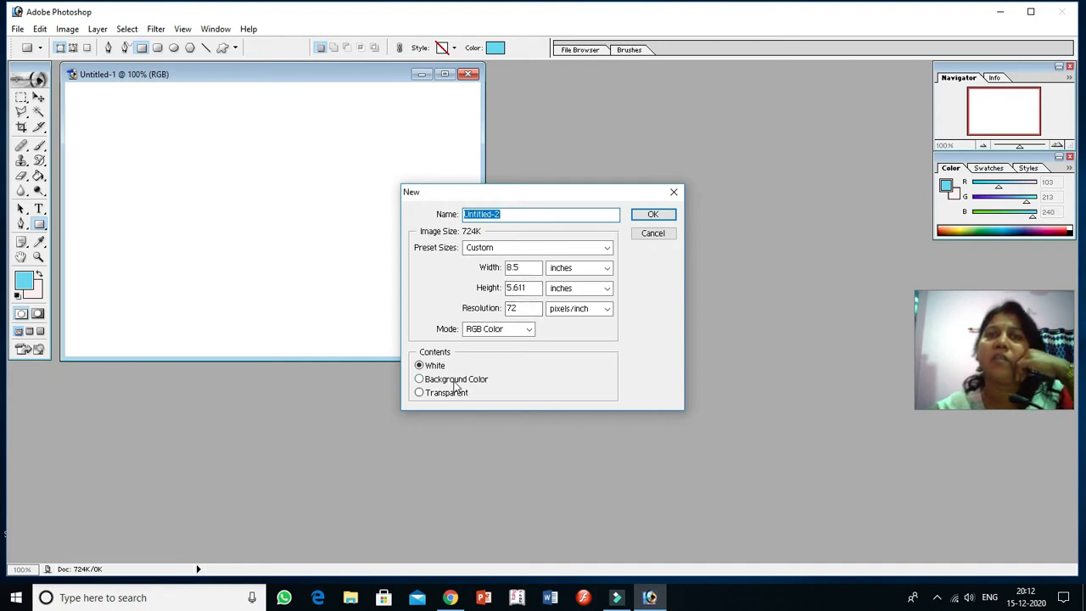
click(655, 234)
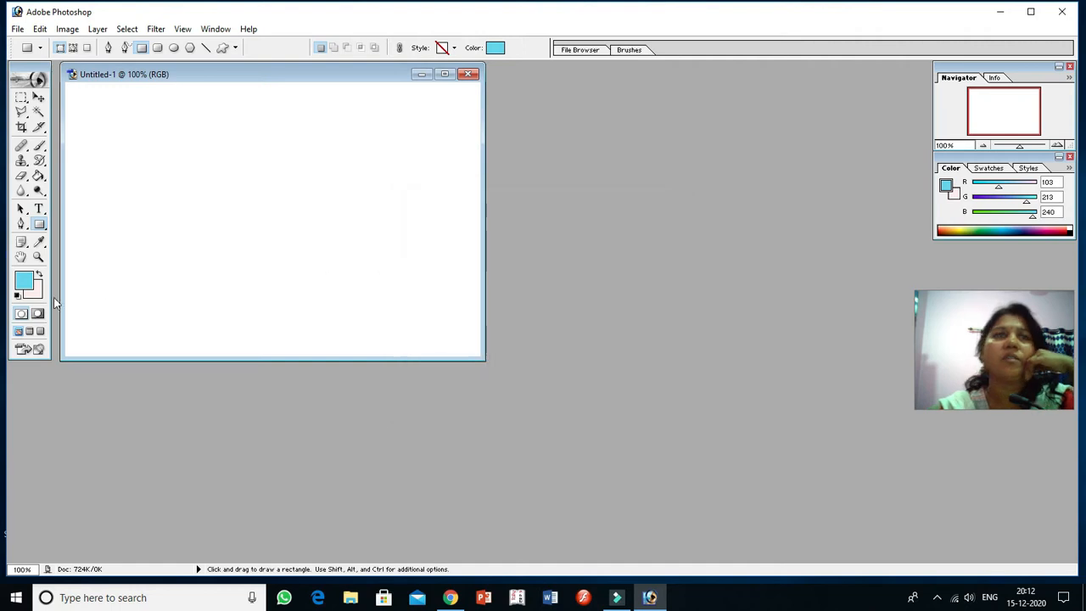
Step: Set the background color to a medium blue
click(34, 291)
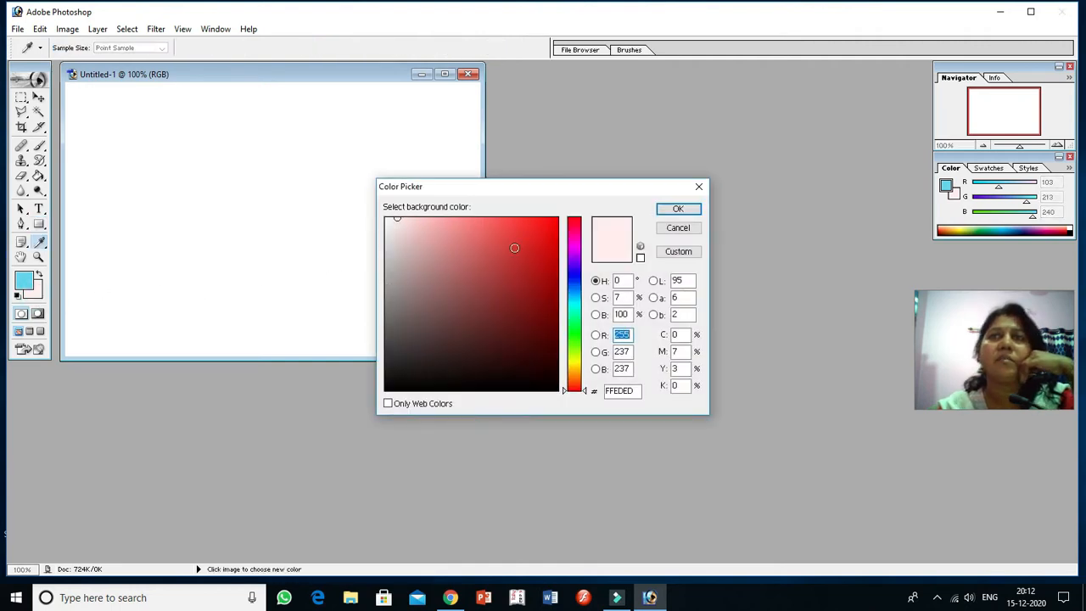
click(543, 239)
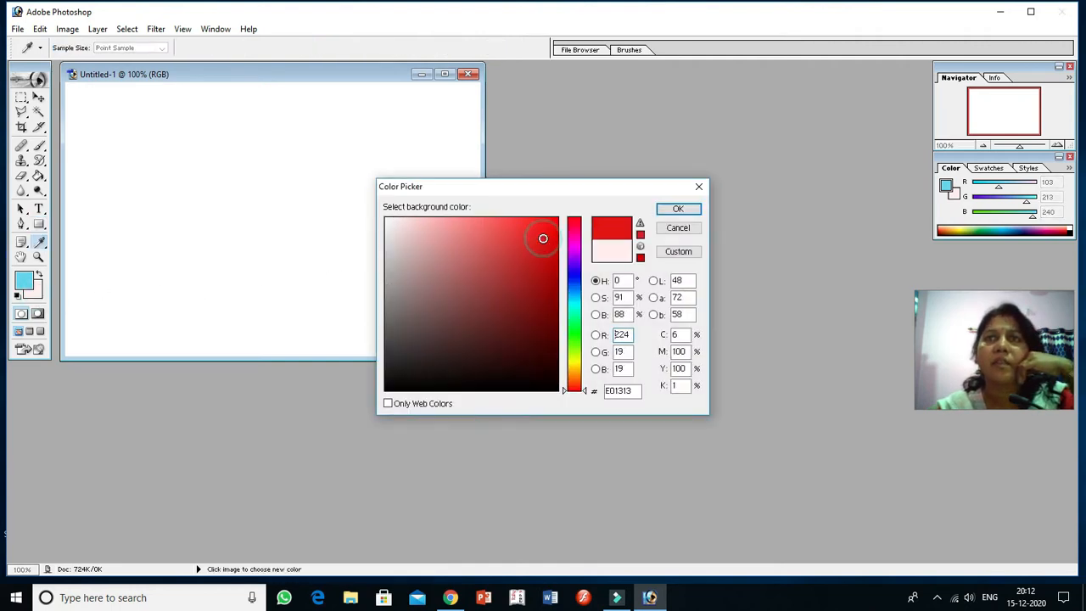
click(581, 279)
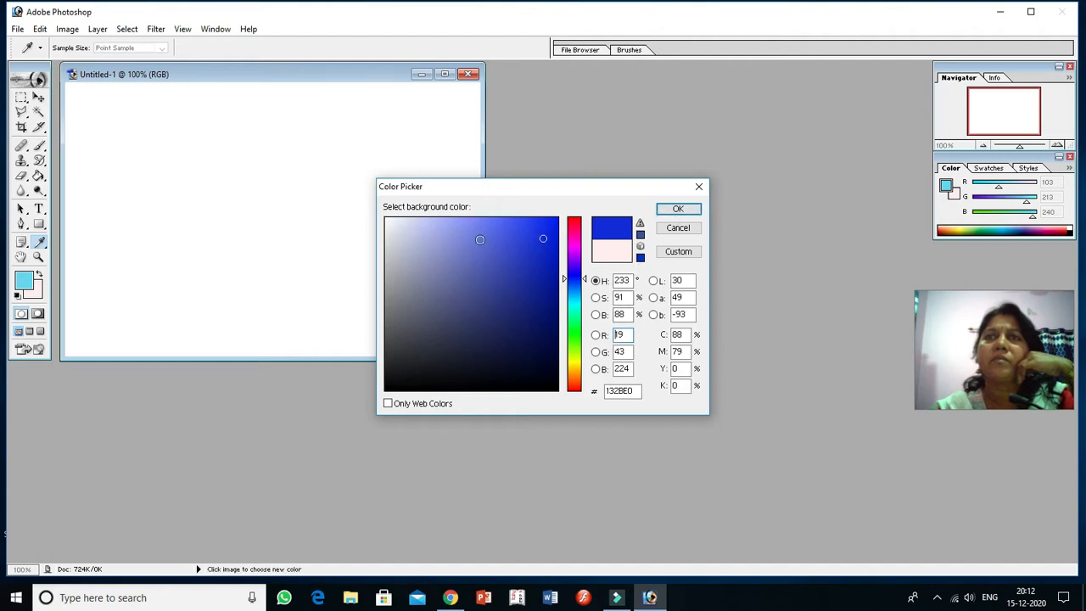
click(479, 240)
click(670, 208)
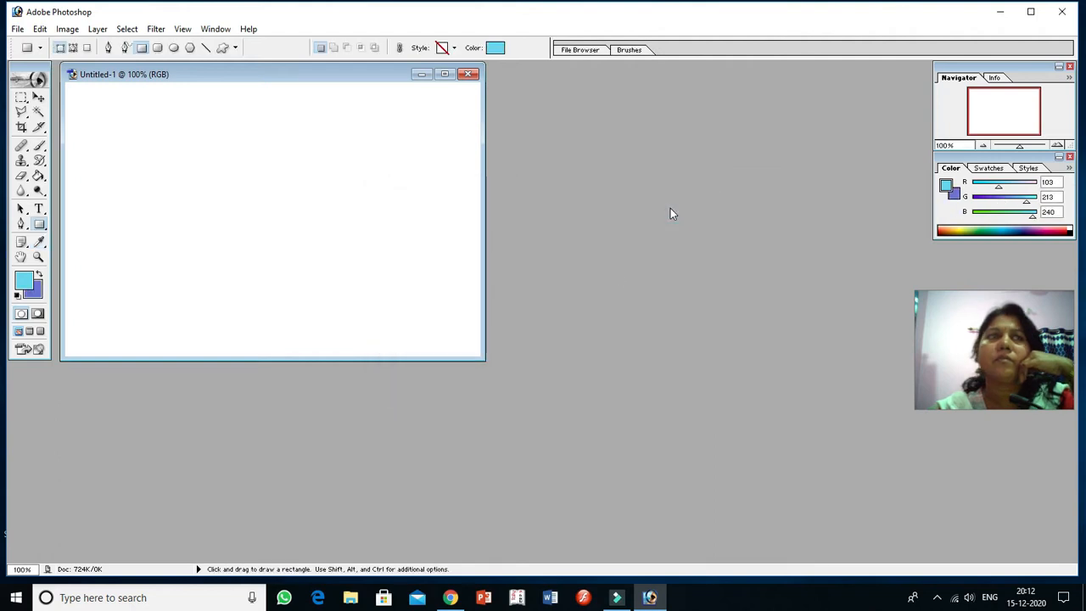
Step: Create a second new document whose contents are filled with the background color
click(17, 29)
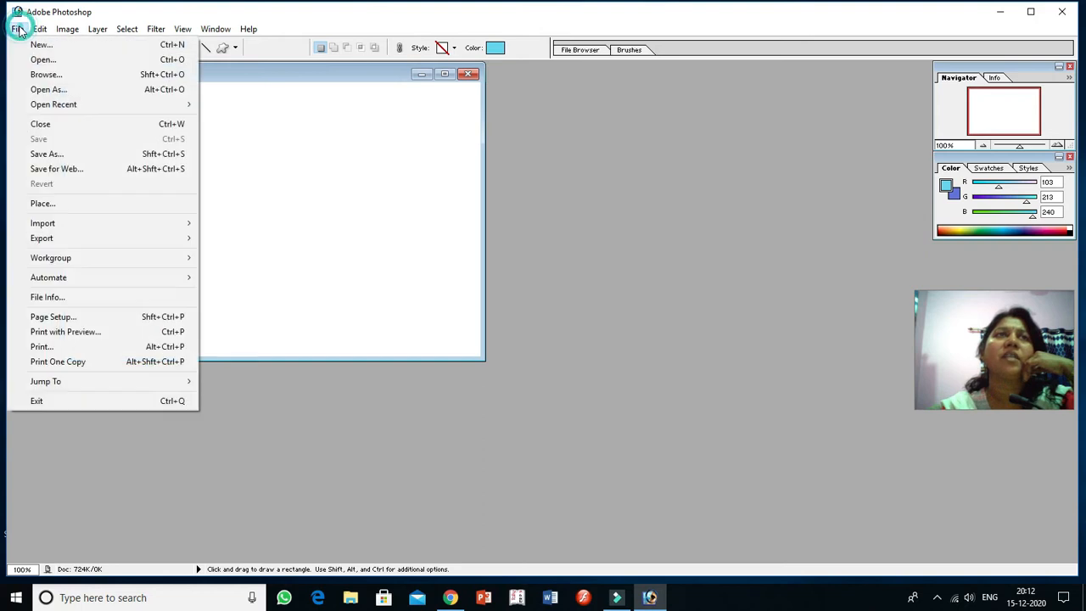
click(17, 29)
click(17, 29)
click(30, 42)
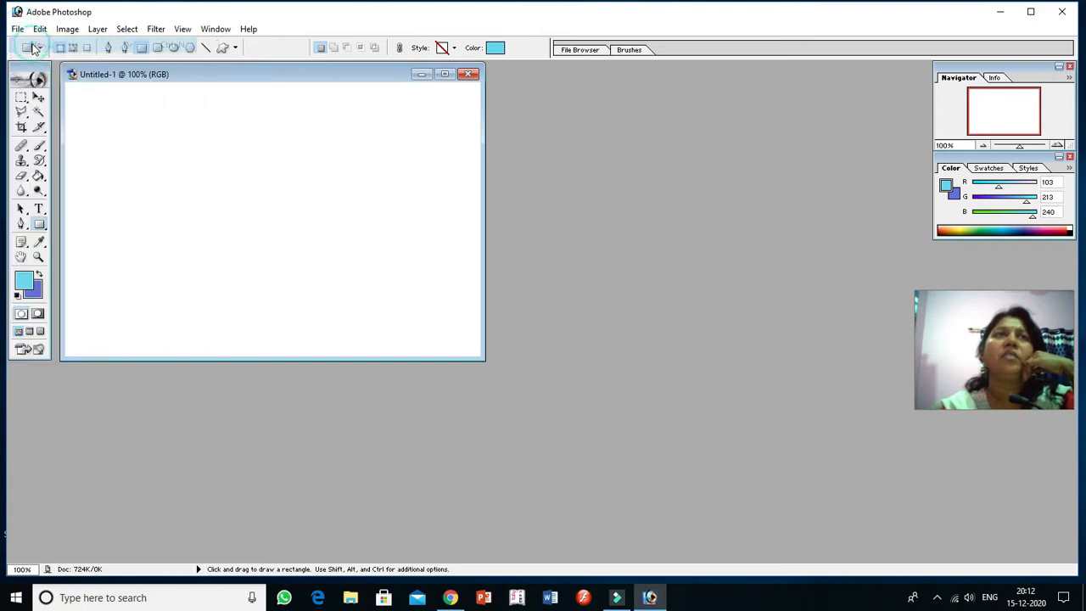
click(458, 381)
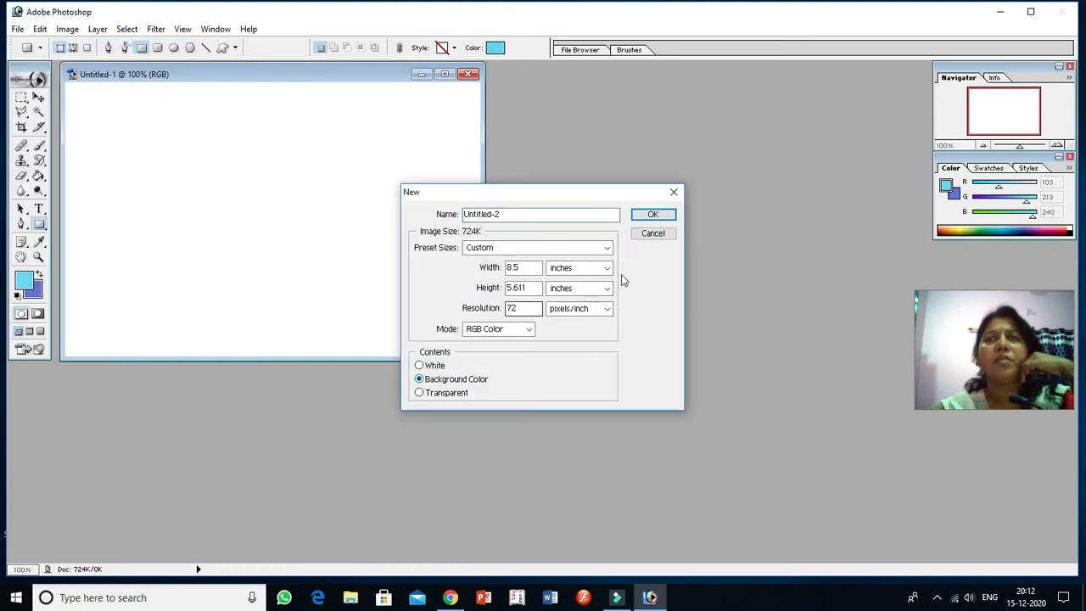
click(648, 217)
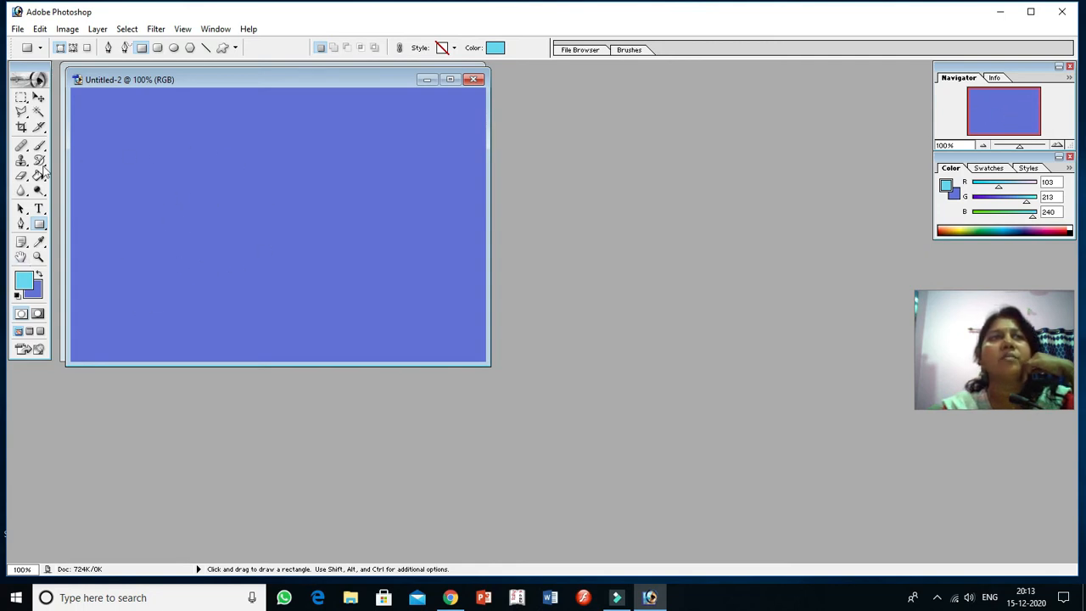
Step: Create a third new document with transparent contents and move its window away from the blue document
click(17, 29)
click(36, 44)
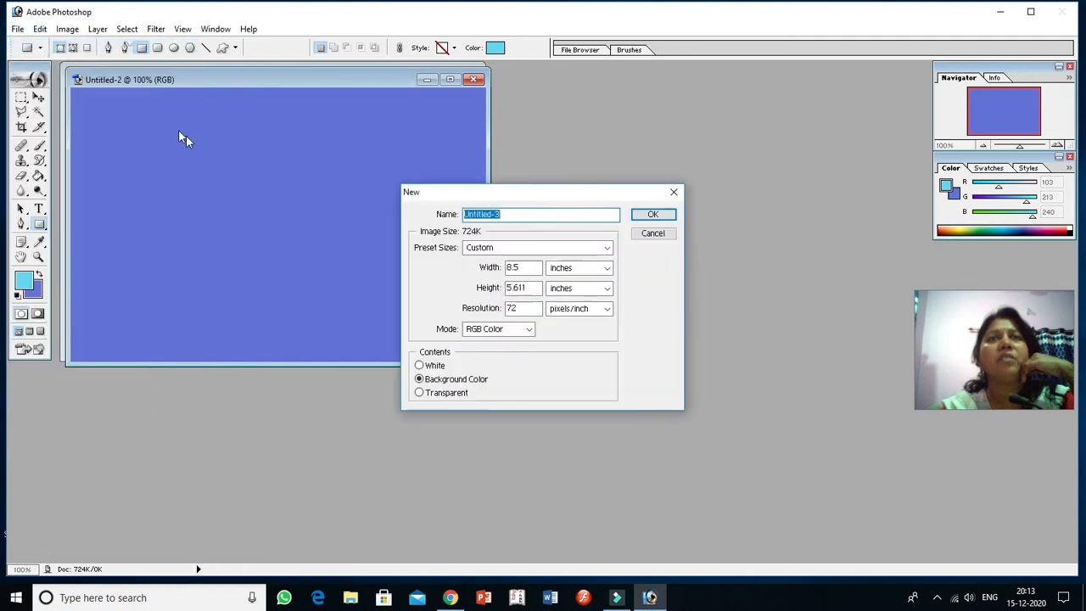
click(459, 394)
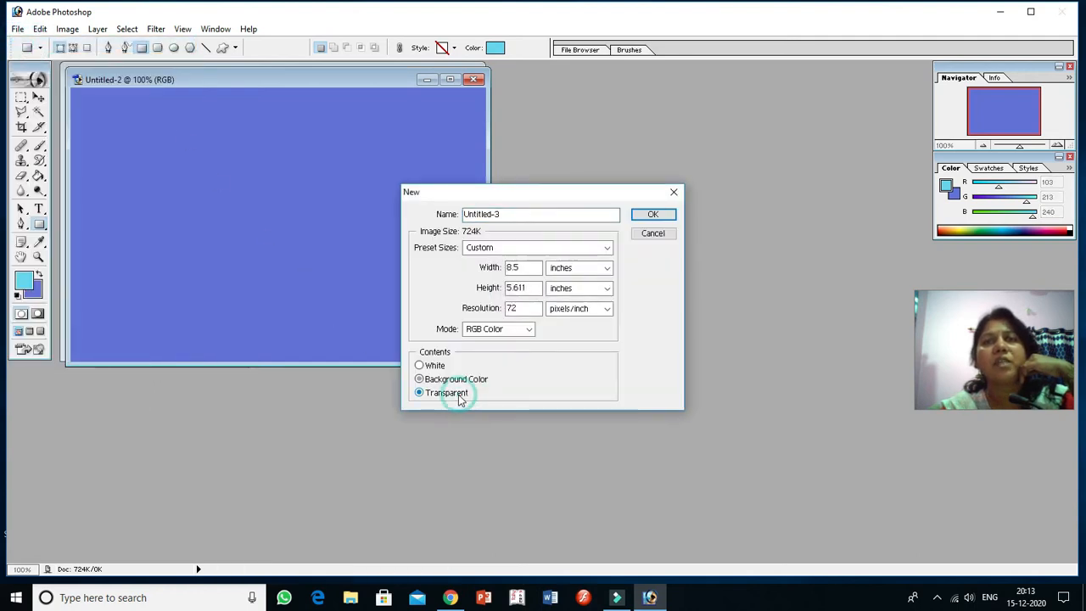
click(652, 215)
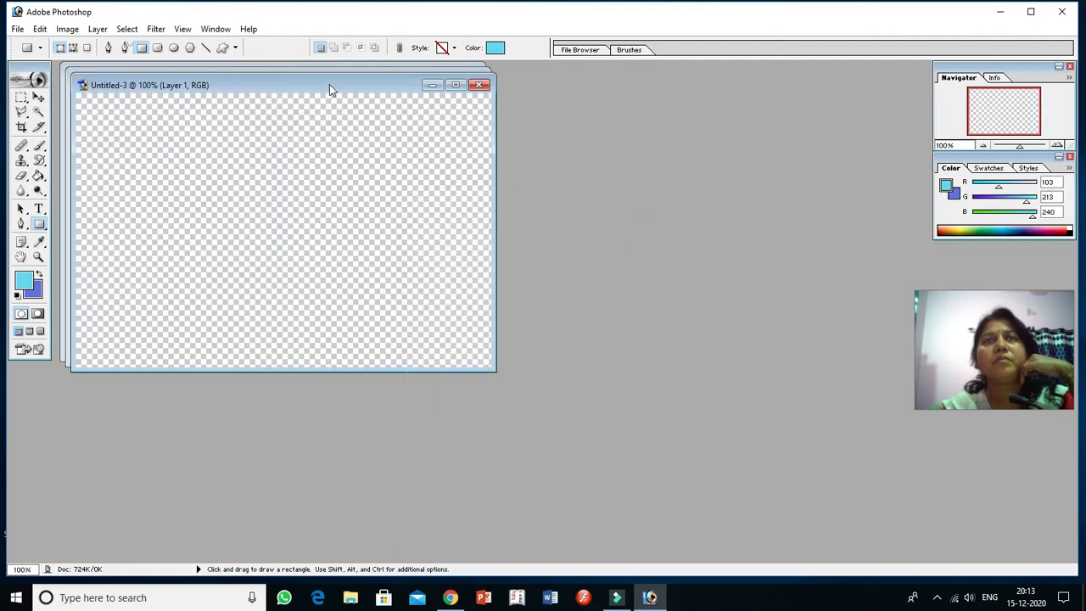
drag(329, 84, 484, 118)
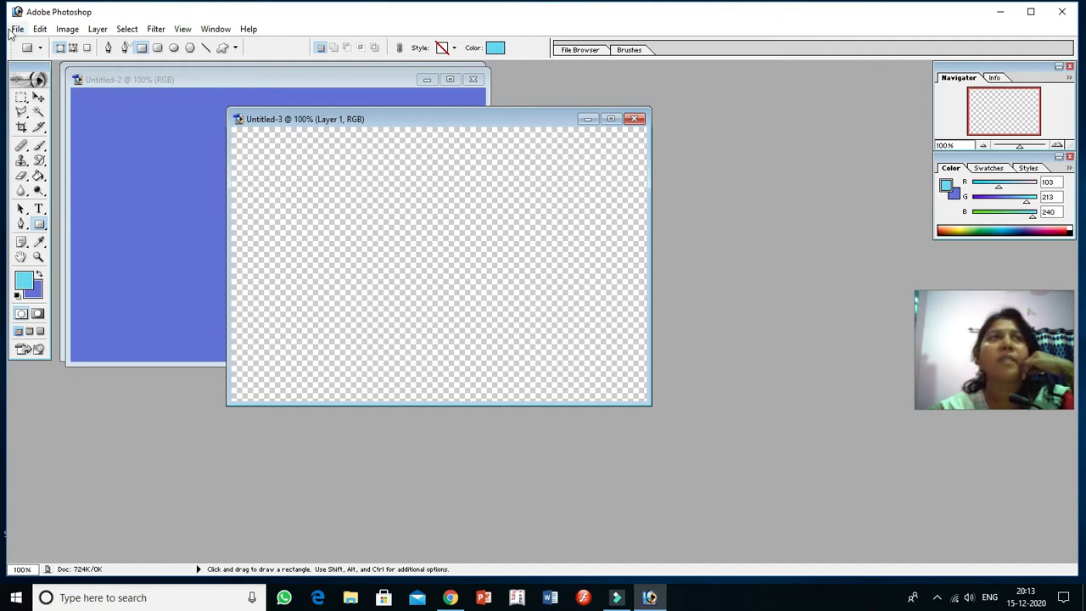
Step: Start another new document and set the units of its width and height to pixels
key(alt+f)
key(Return)
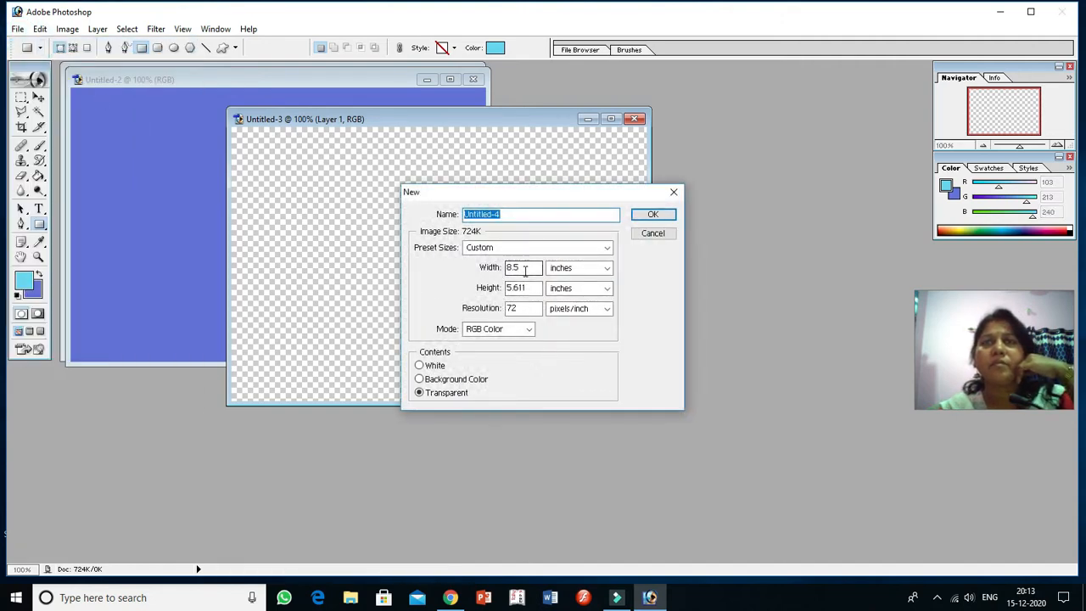
click(527, 269)
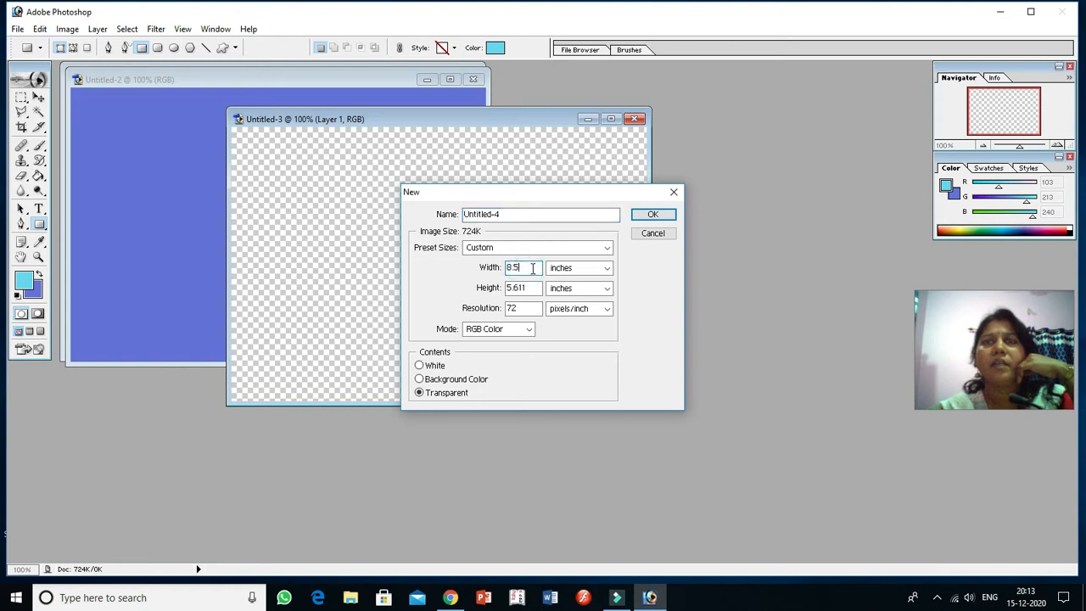
drag(527, 269, 464, 271)
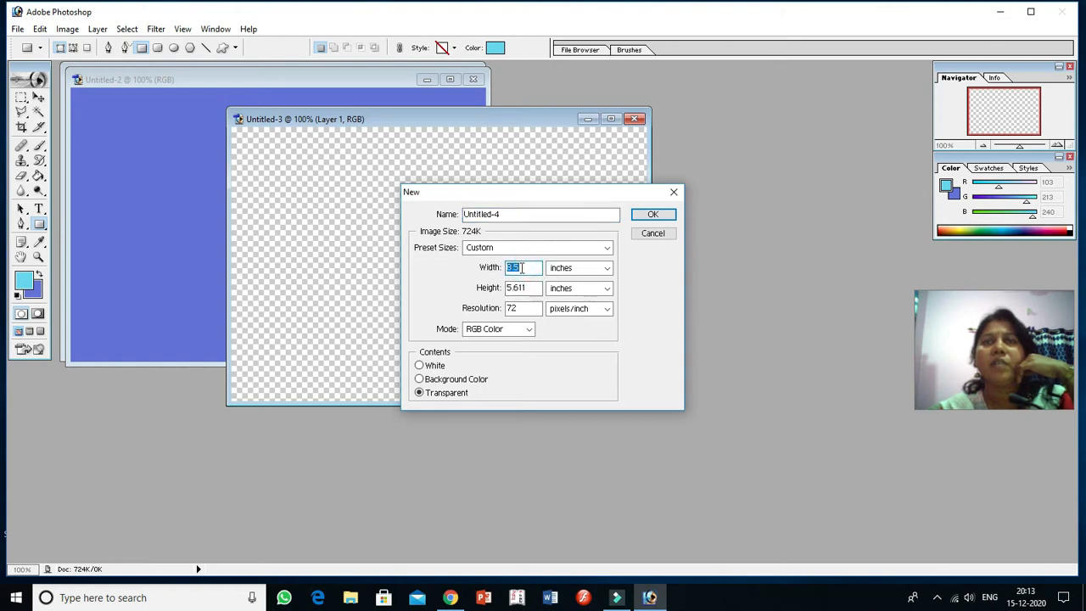
click(607, 267)
click(570, 282)
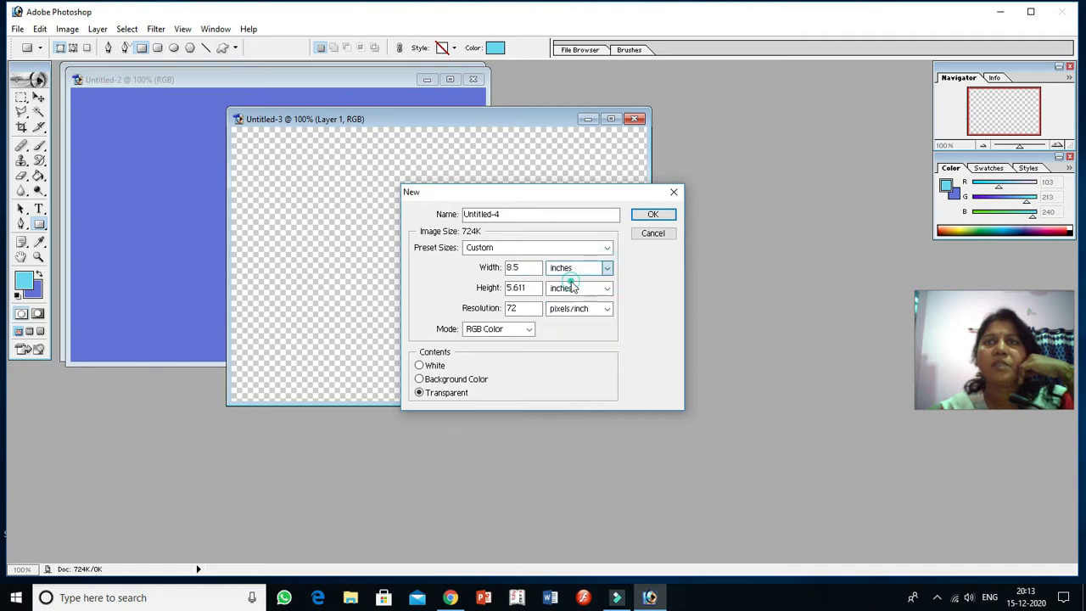
click(607, 290)
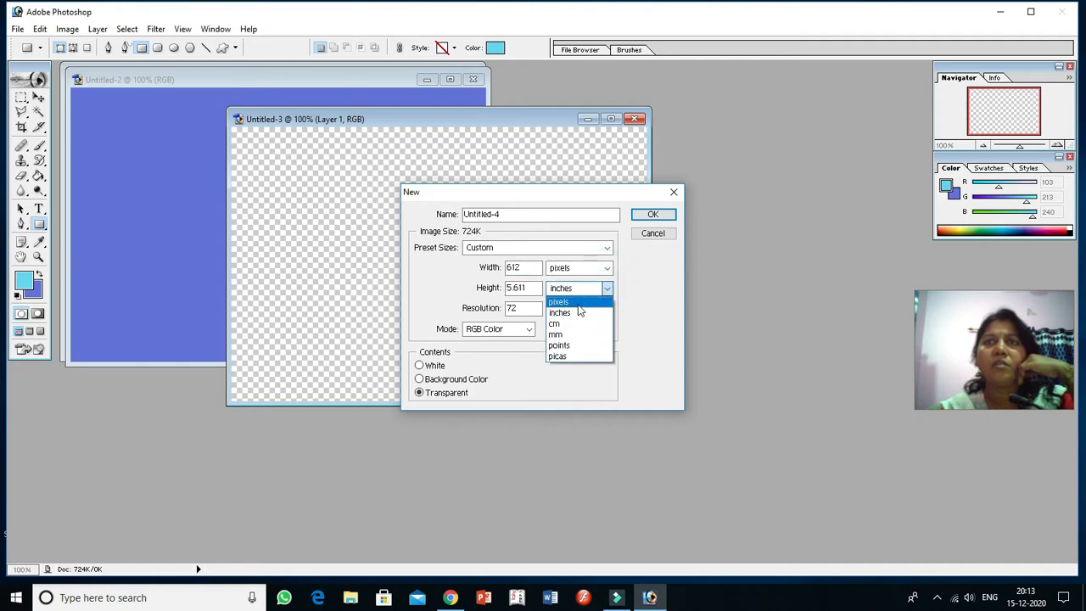
click(580, 301)
Step: Set the new document's width and height to 600 pixels each and create it with transparent contents
double_click(520, 267)
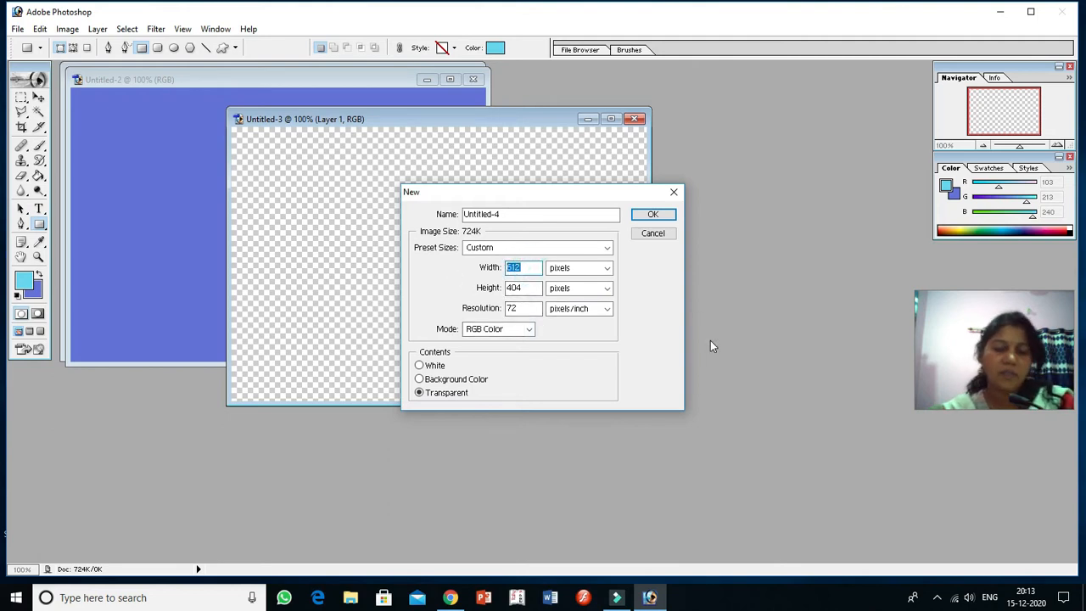
text(600)
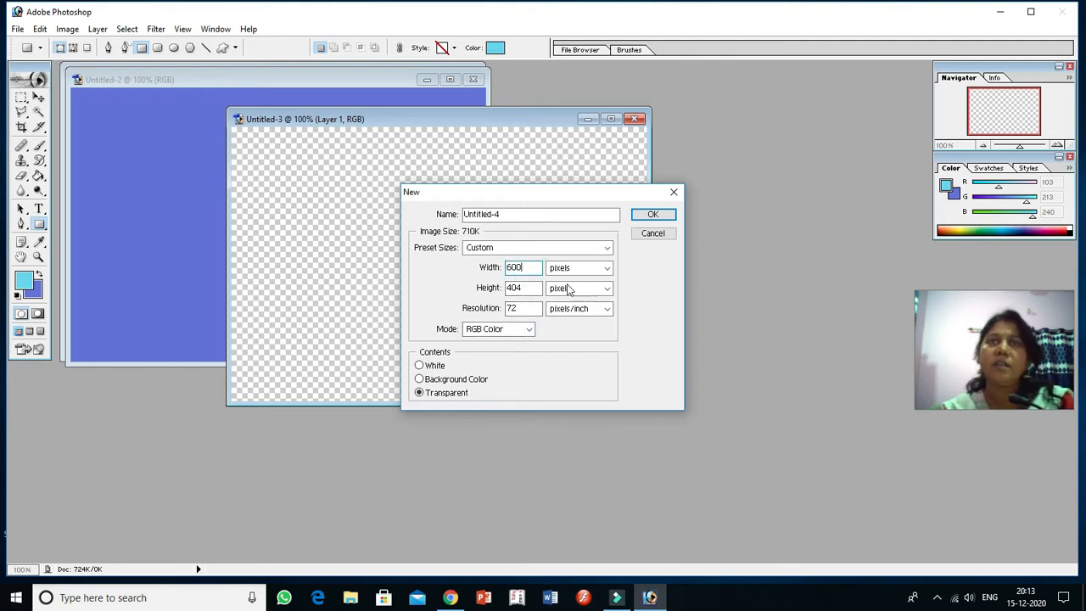
double_click(541, 290)
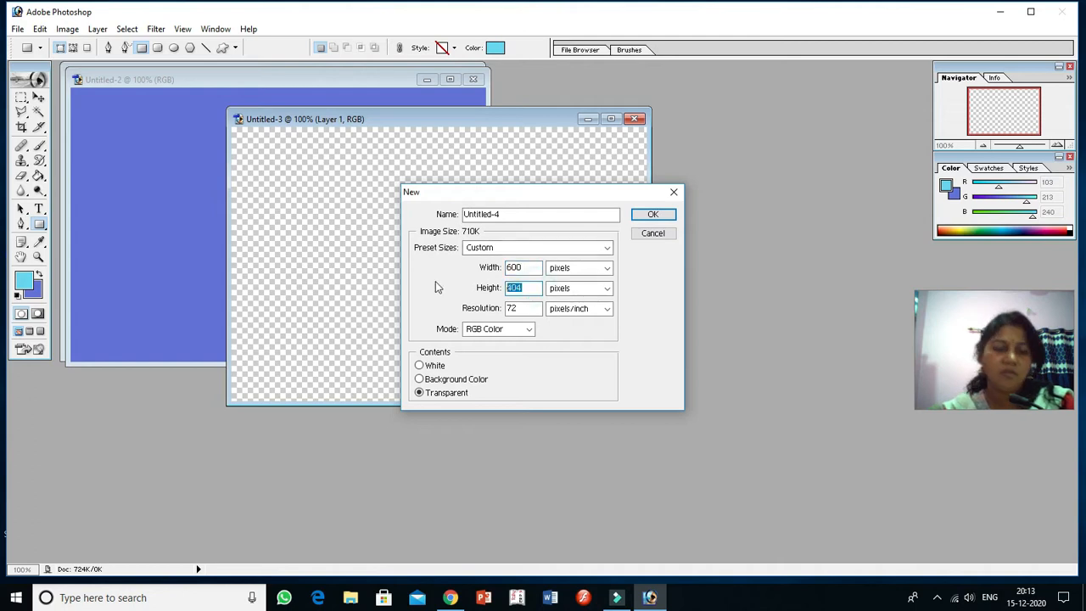
text(600)
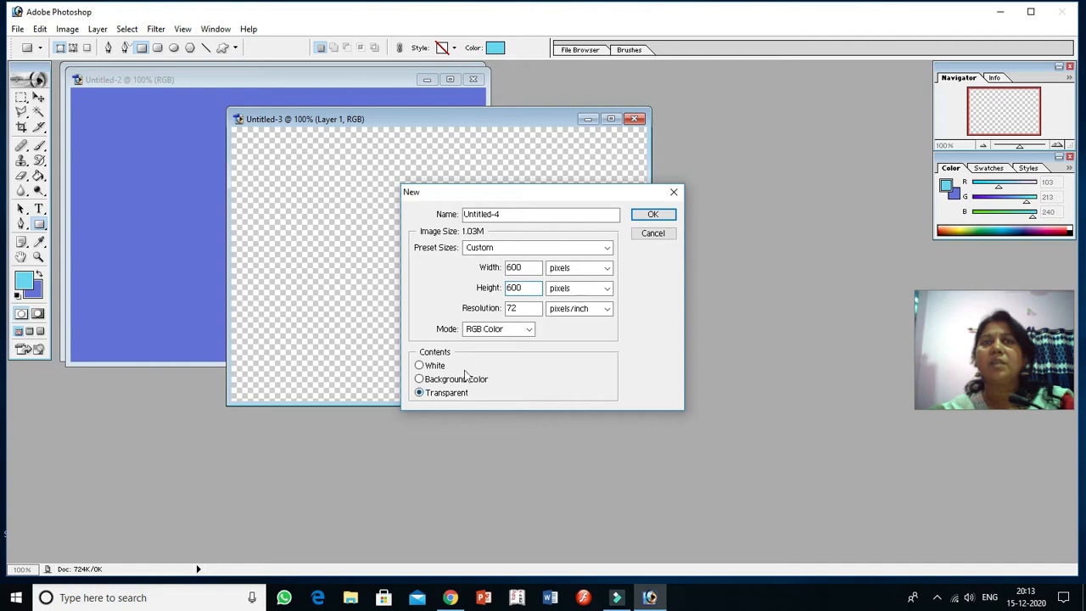
click(653, 216)
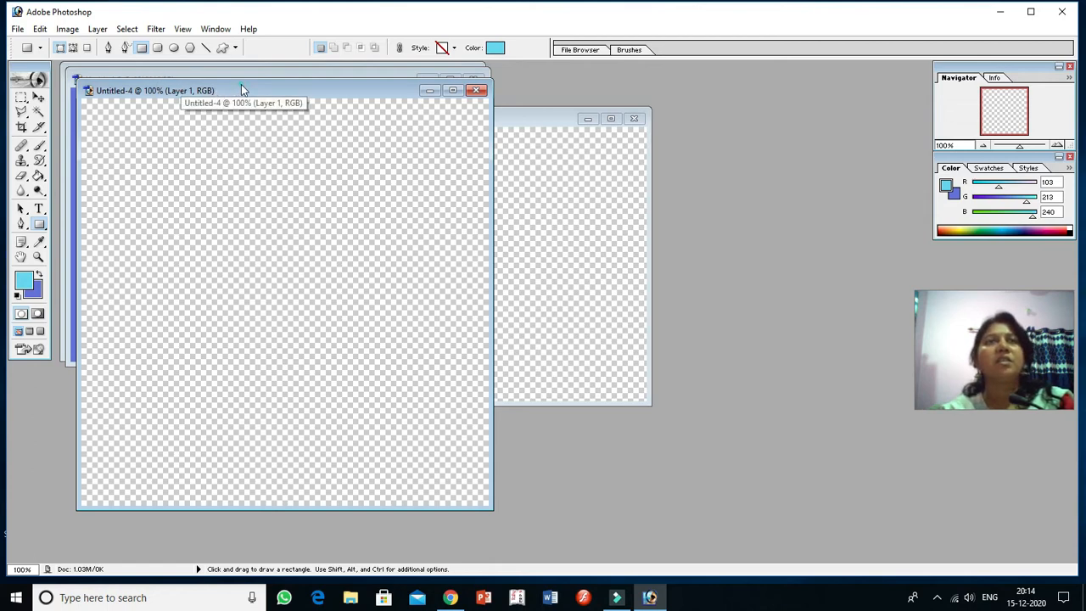
Step: Close both transparent documents, keeping the blue and white documents open
drag(242, 89, 325, 88)
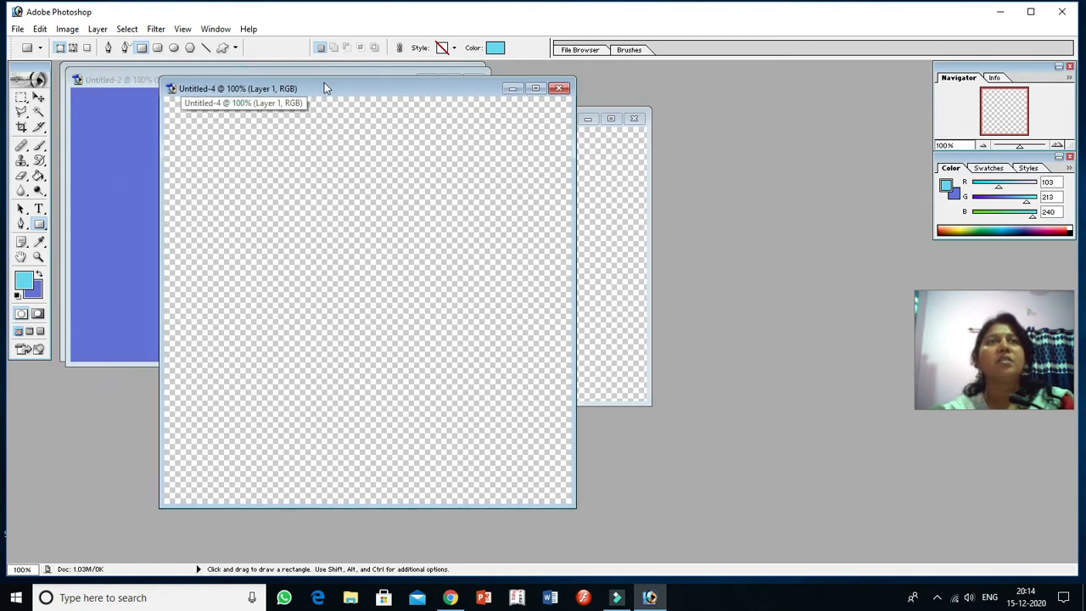
click(562, 92)
click(635, 119)
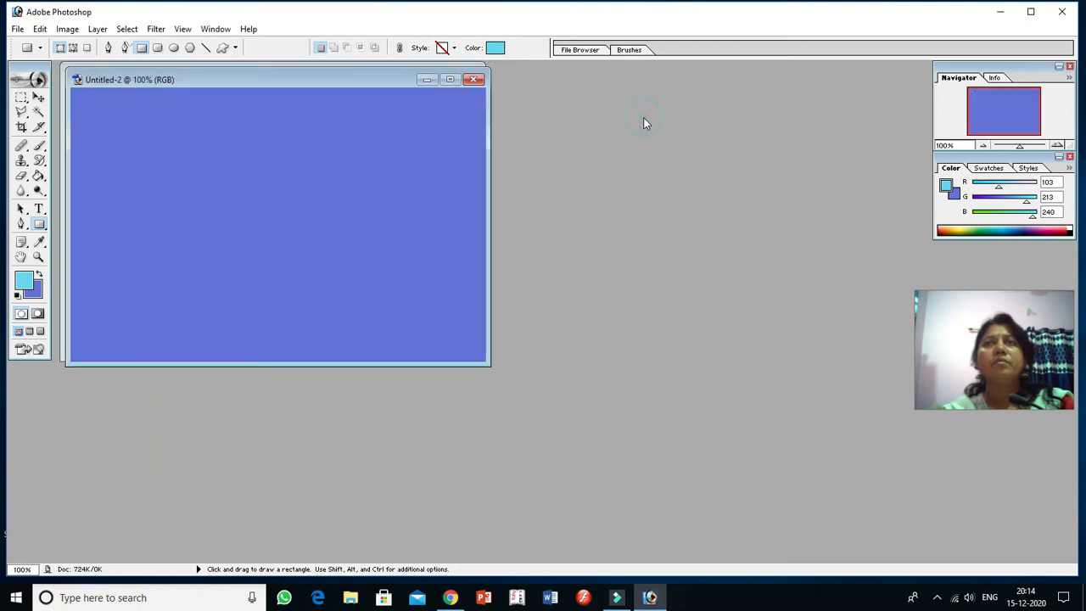
click(17, 30)
click(35, 58)
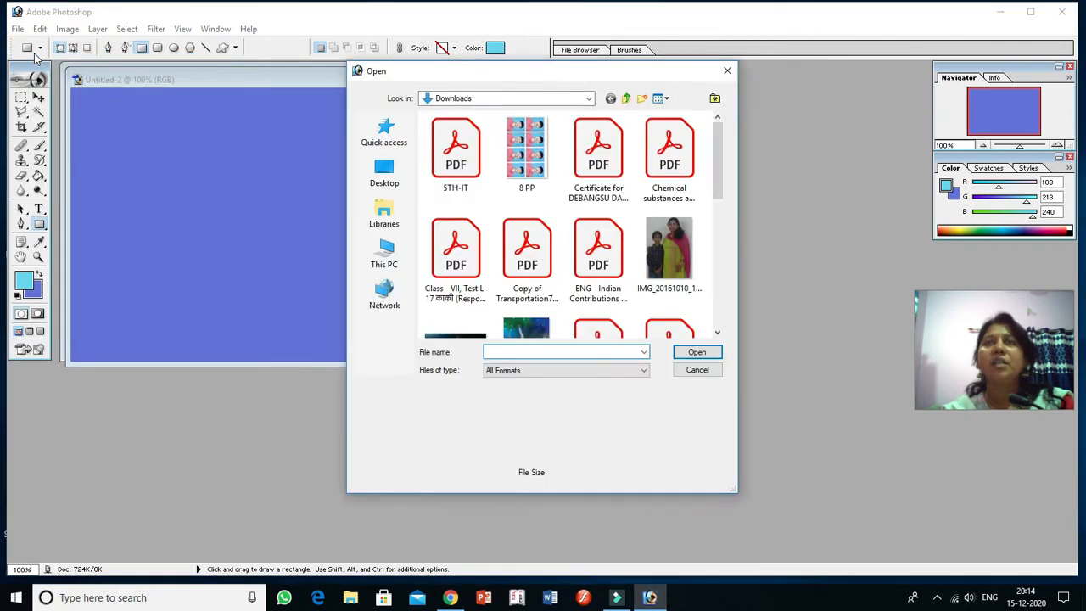
click(697, 370)
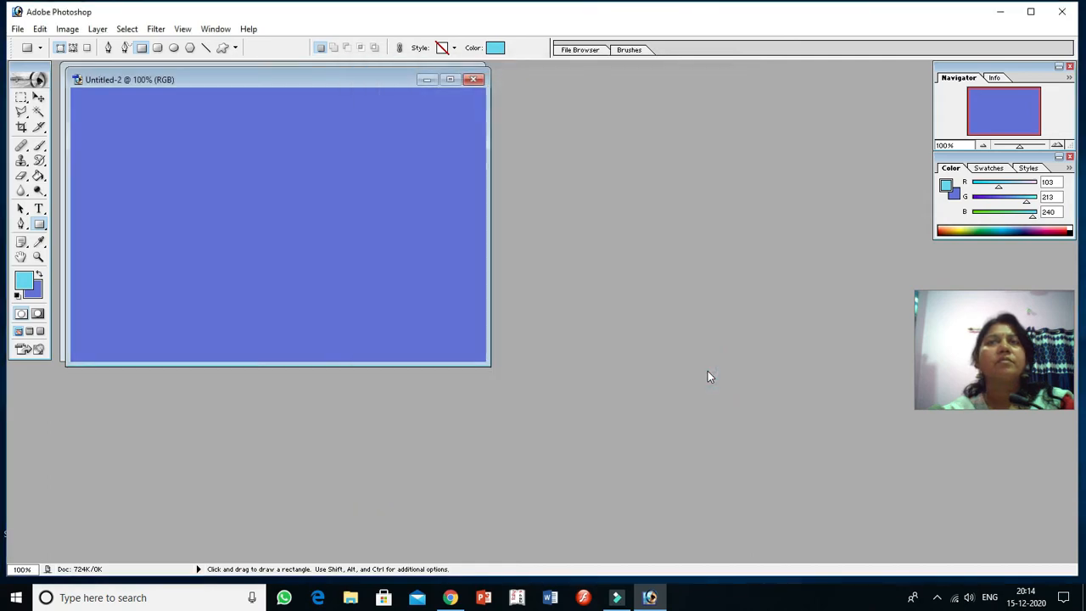
Step: Start opening an existing file and browse to the personal folder on Local Disk (E:)
click(17, 30)
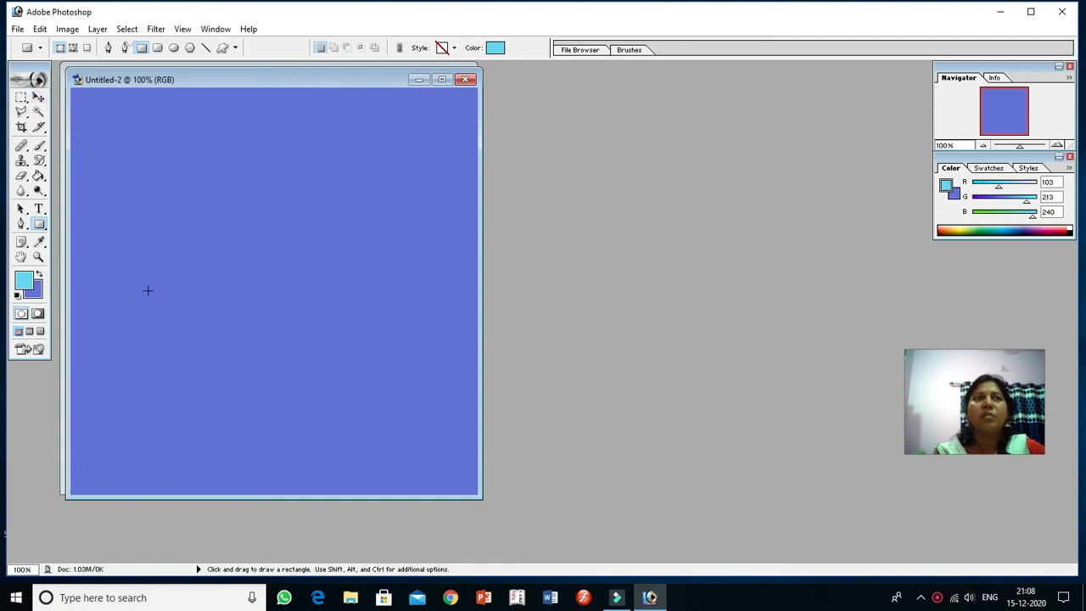
click(18, 29)
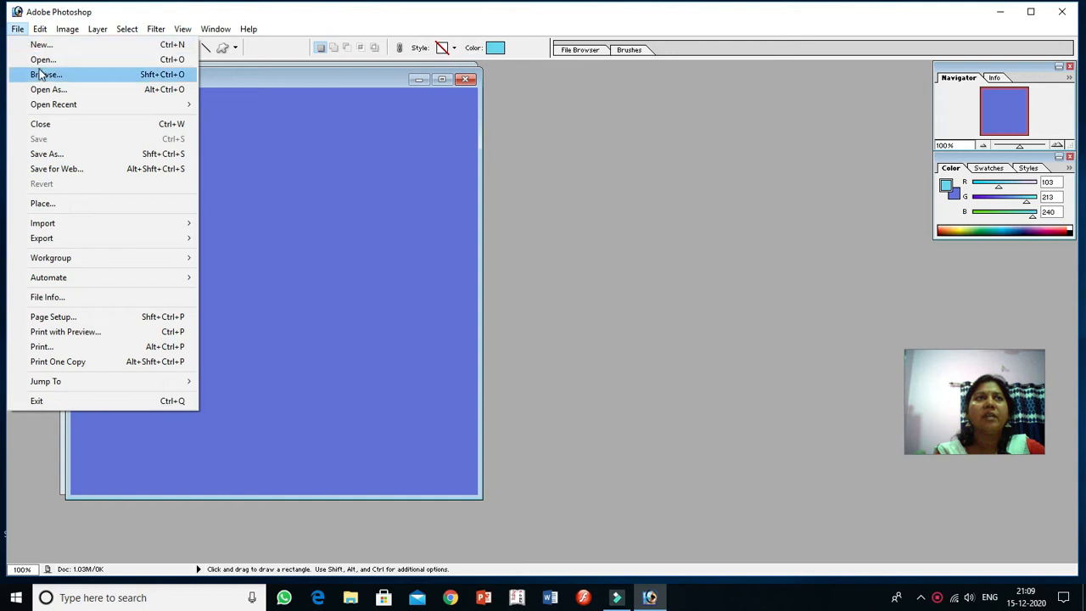
click(42, 61)
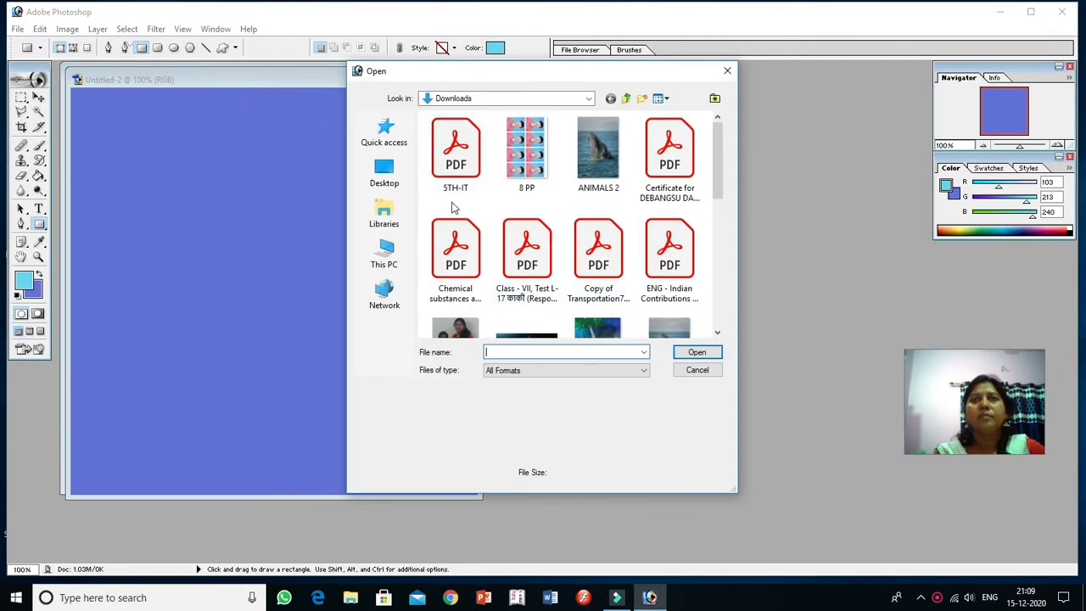
click(387, 246)
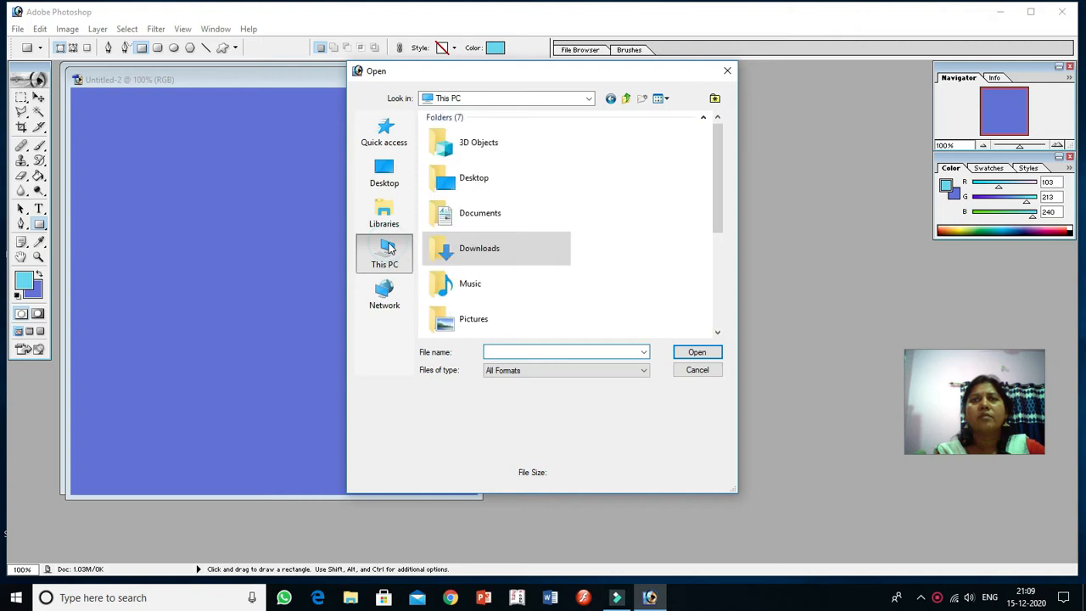
click(716, 333)
click(717, 333)
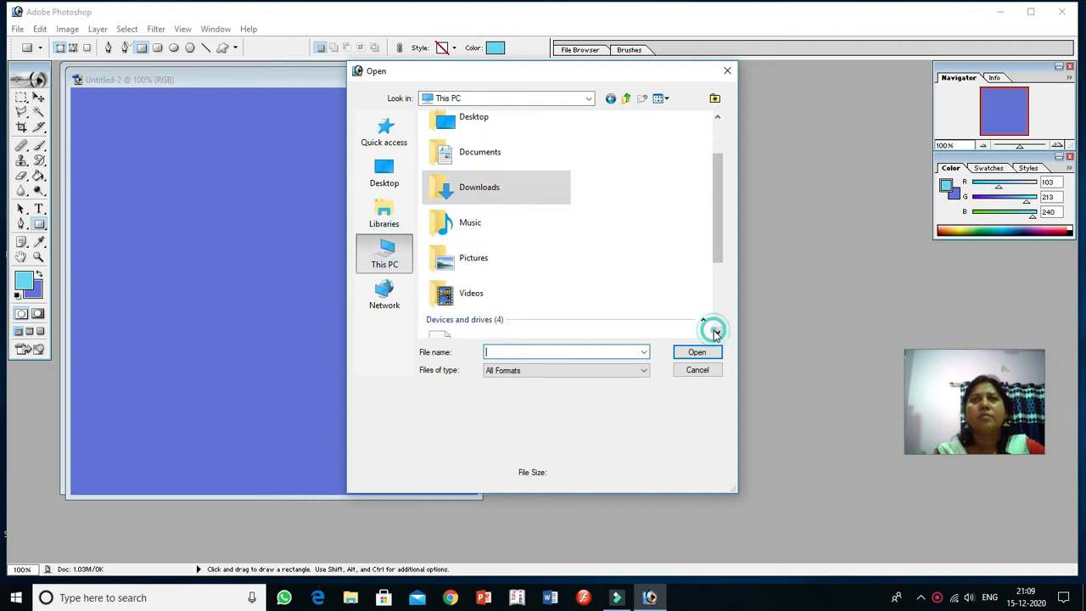
click(716, 333)
click(716, 334)
click(716, 334)
click(716, 334)
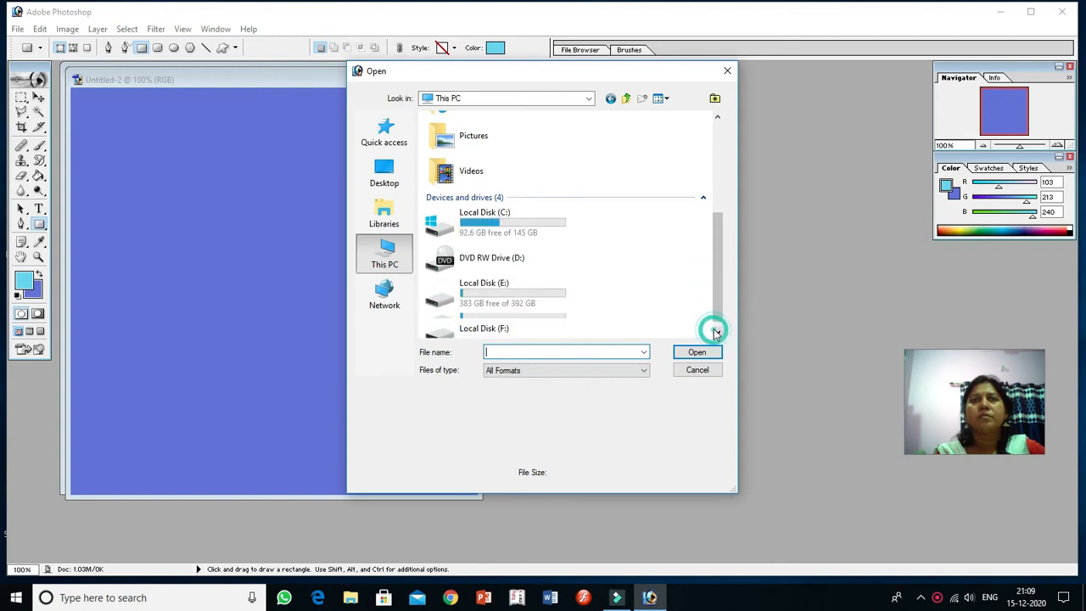
double_click(543, 287)
double_click(477, 160)
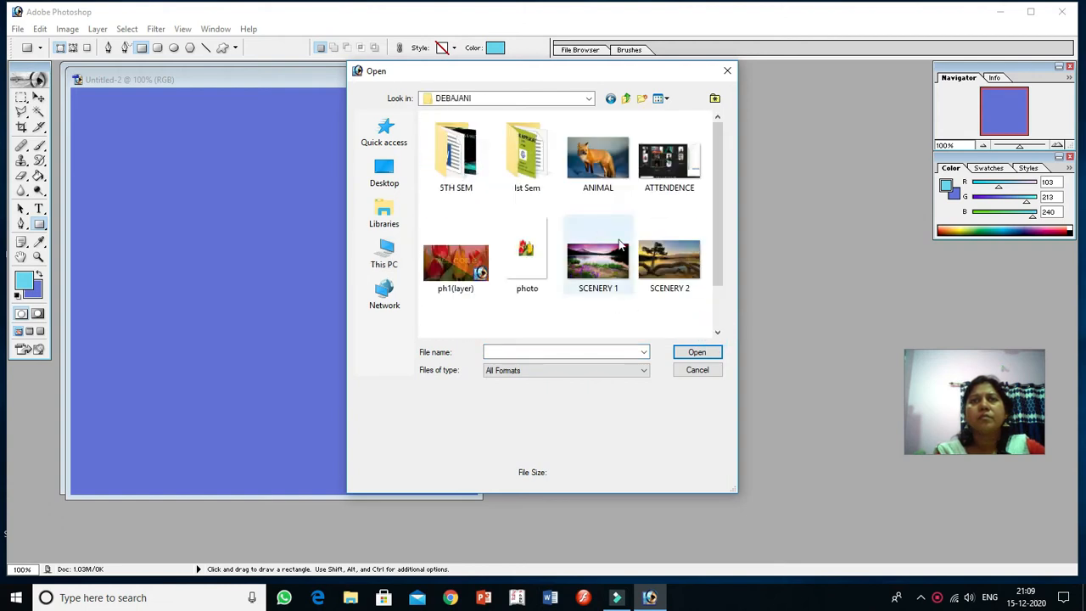
Step: Open the TULIP image from the folder and move its window clear of the blue document
click(716, 334)
click(717, 333)
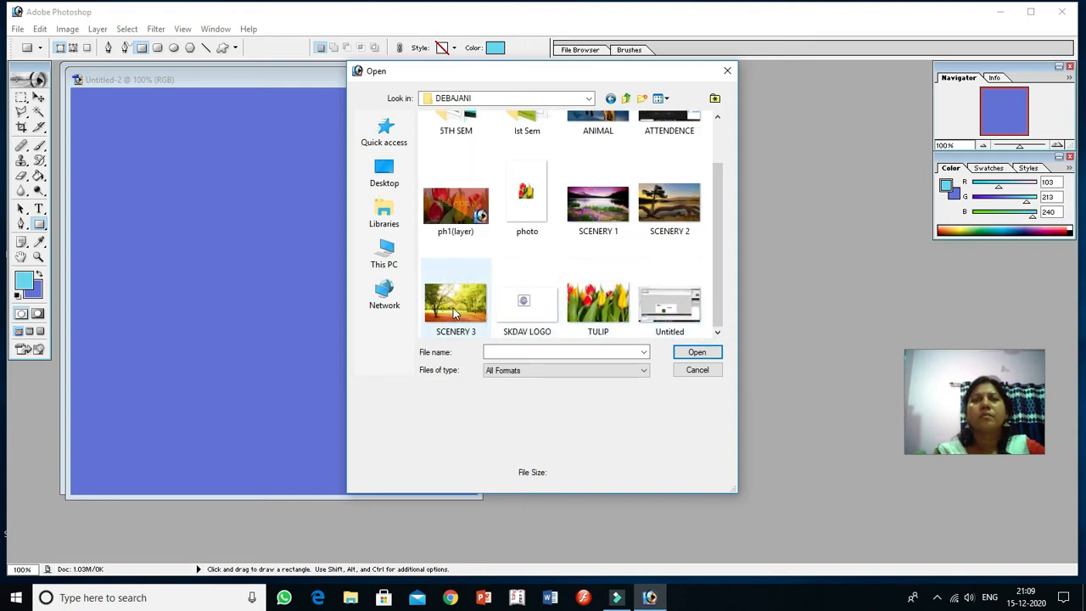
click(588, 309)
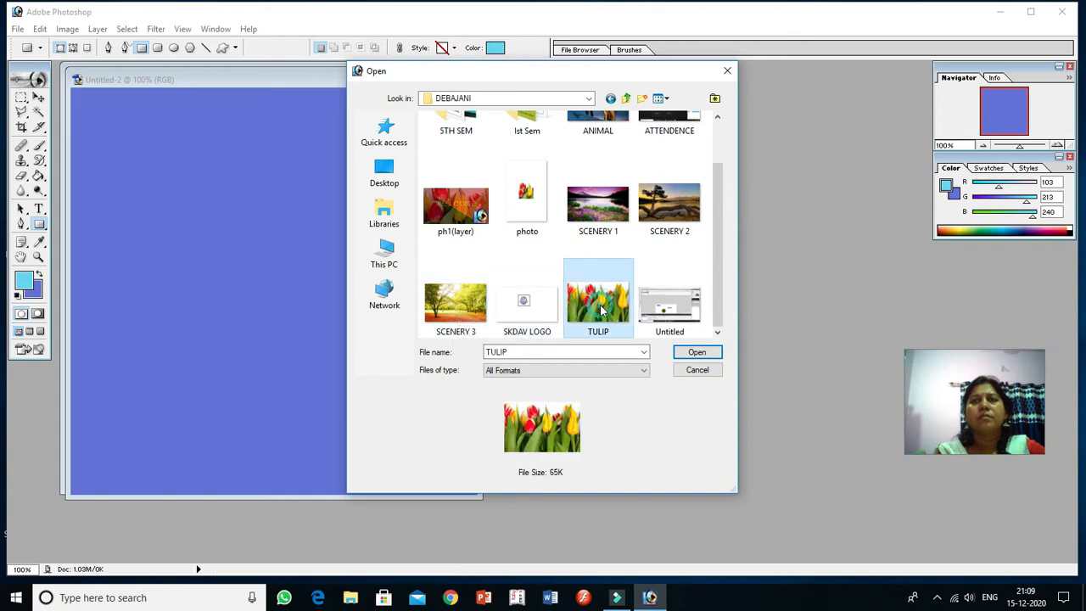
click(707, 353)
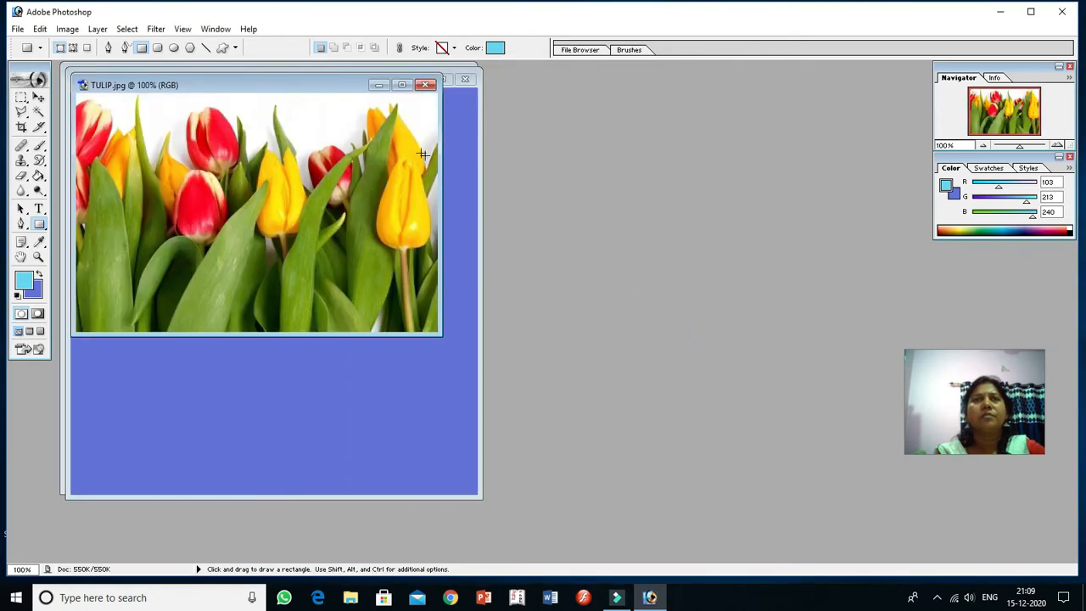
drag(280, 86, 650, 164)
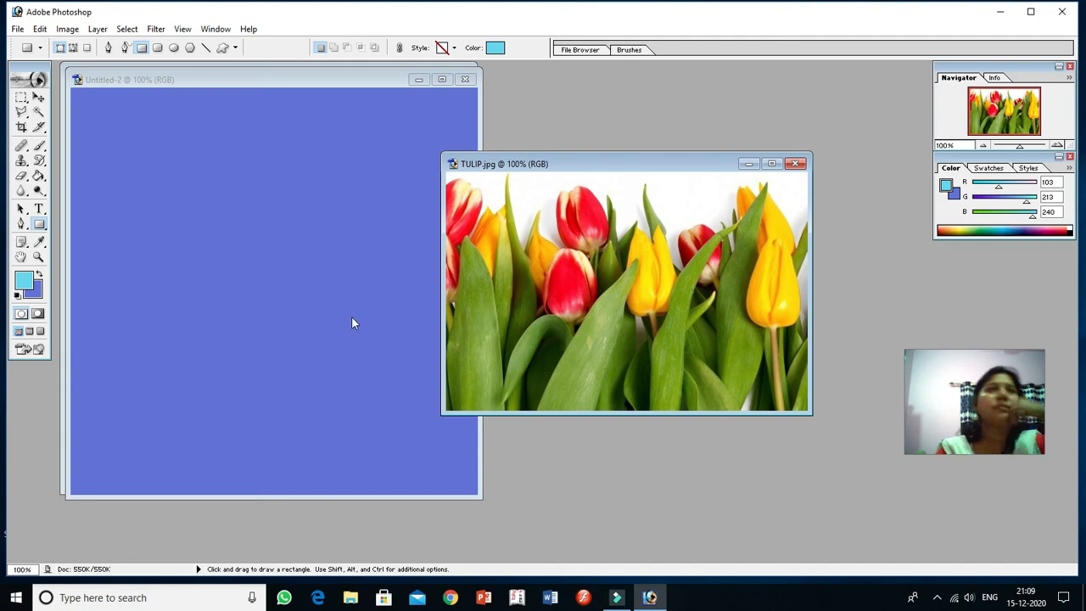
Step: Draw a rectangular marquee selection around the central tulips in the TULIP image and deselect it
click(23, 99)
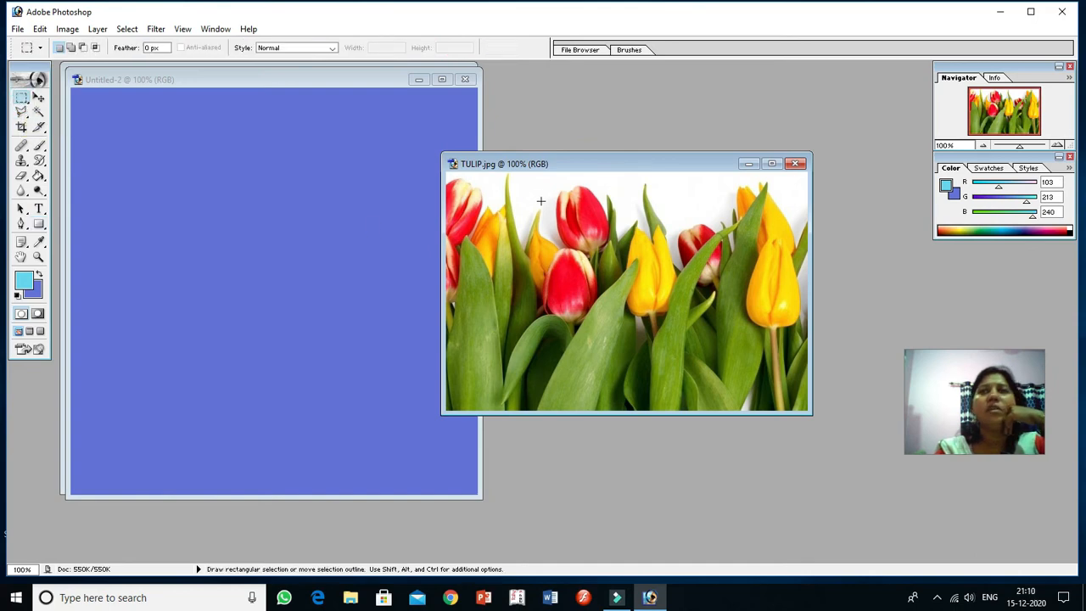
drag(540, 201, 587, 212)
drag(667, 278, 705, 324)
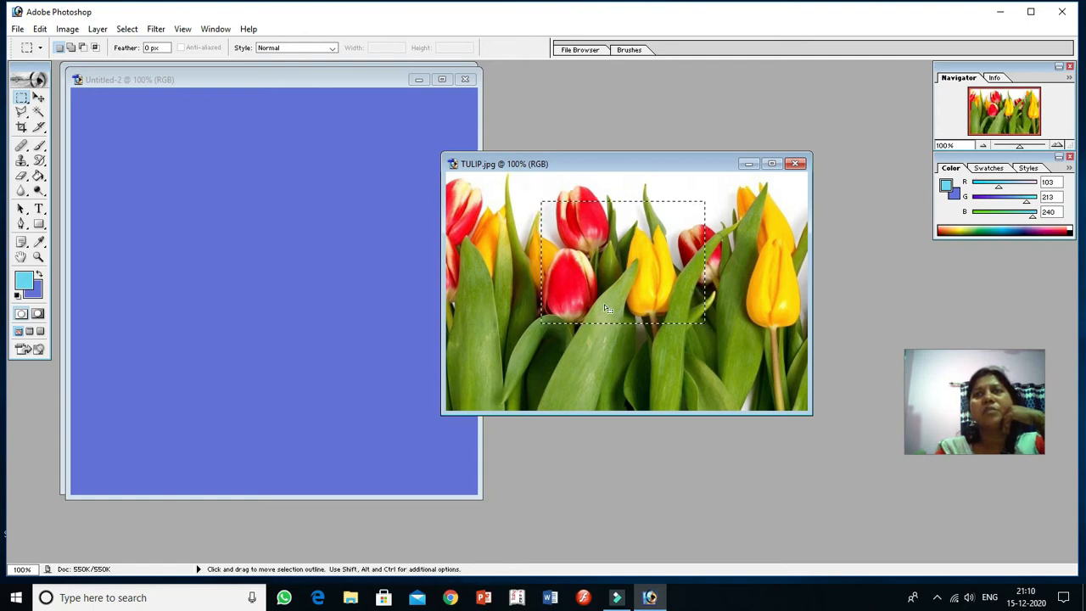
right_click(622, 260)
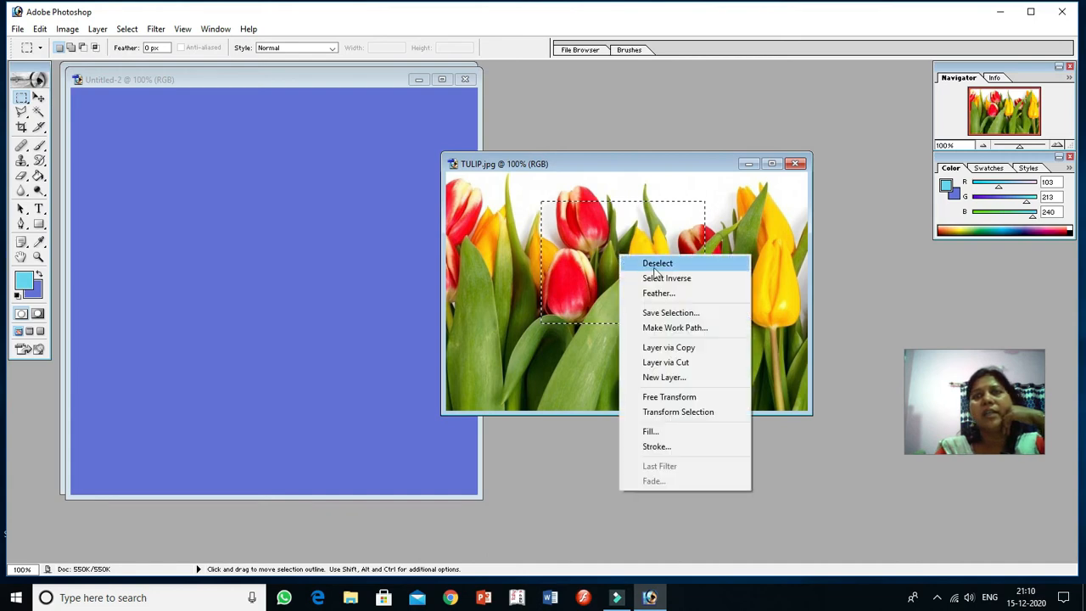
click(655, 264)
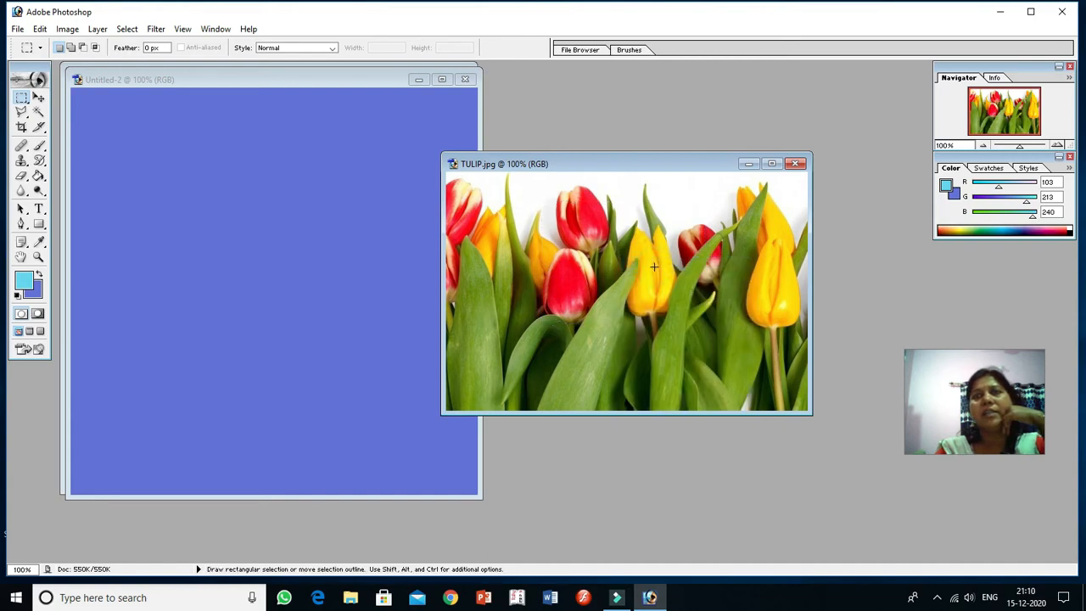
click(26, 104)
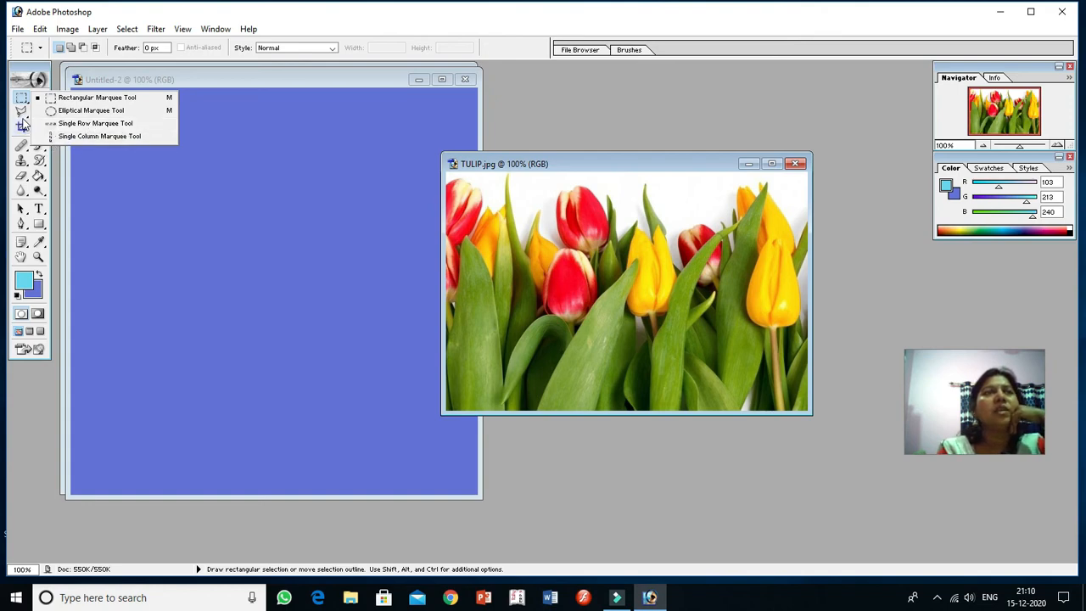
click(183, 85)
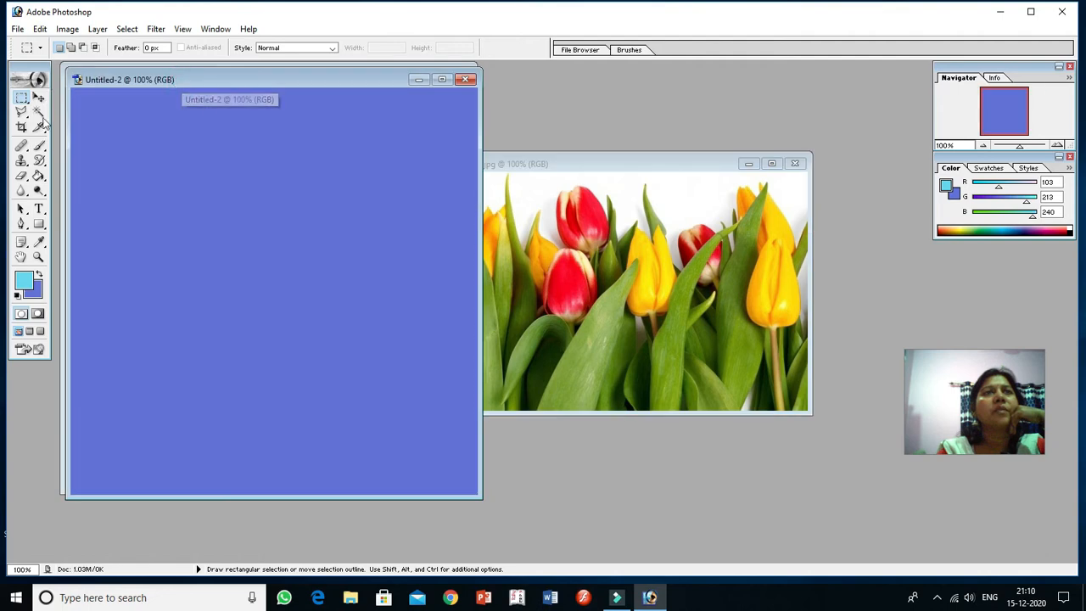
Step: Draw a freehand Lasso selection around the upper red tulip in the TULIP image and deselect it
click(22, 113)
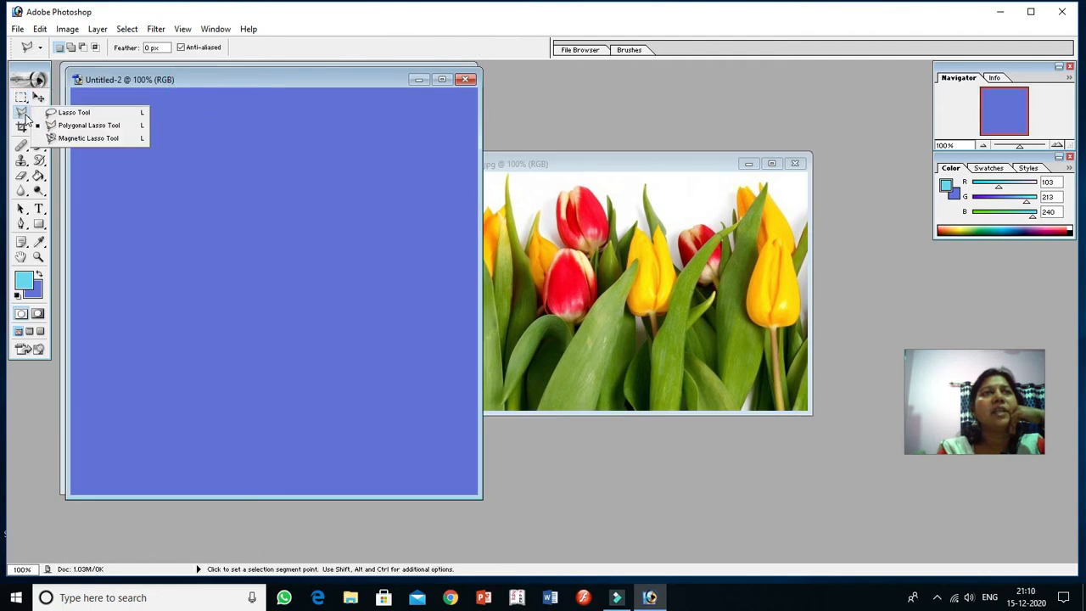
click(84, 116)
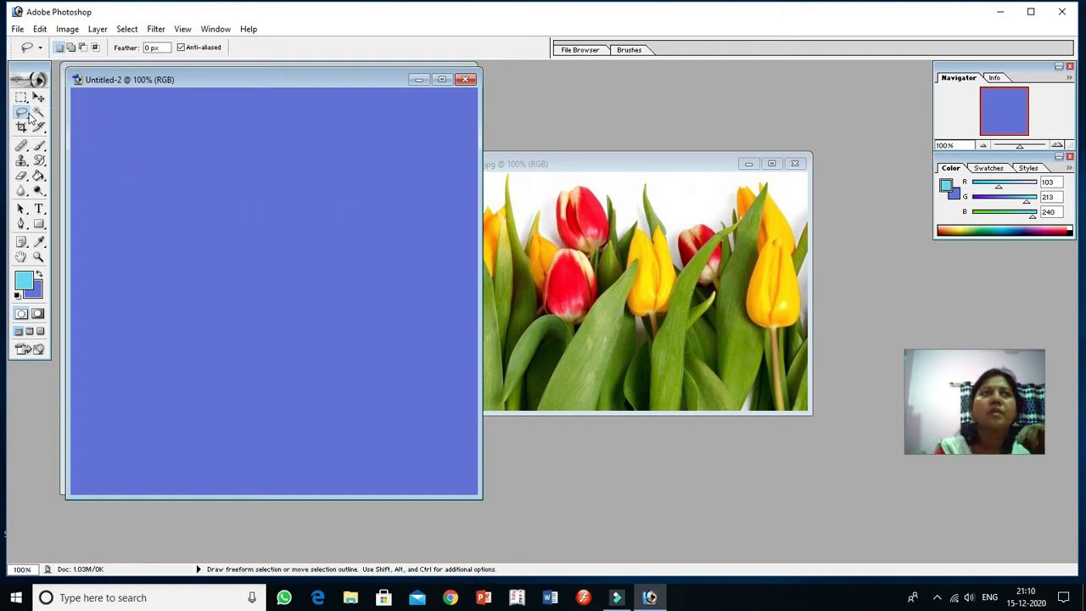
click(563, 225)
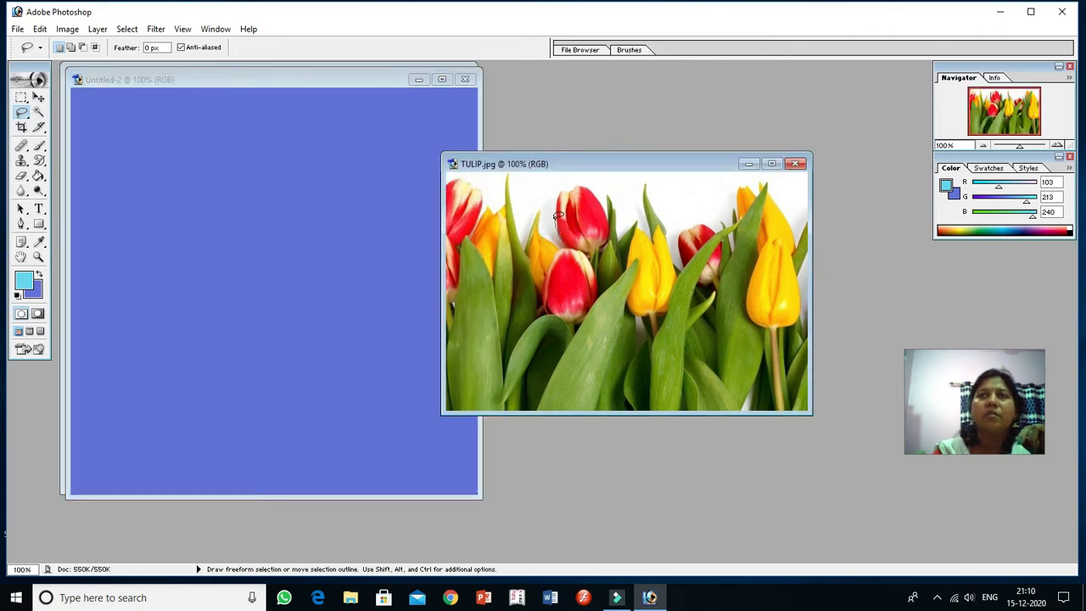
mouse_move(561, 186)
mouse_down()
mouse_move(578, 180)
mouse_move(610, 206)
mouse_up()
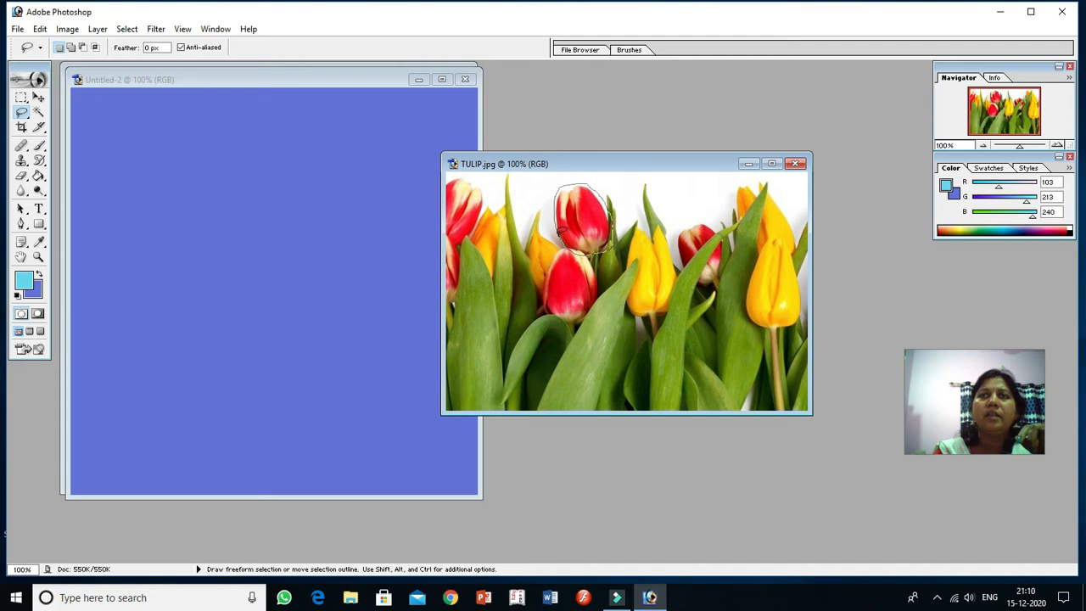
drag(558, 231, 559, 222)
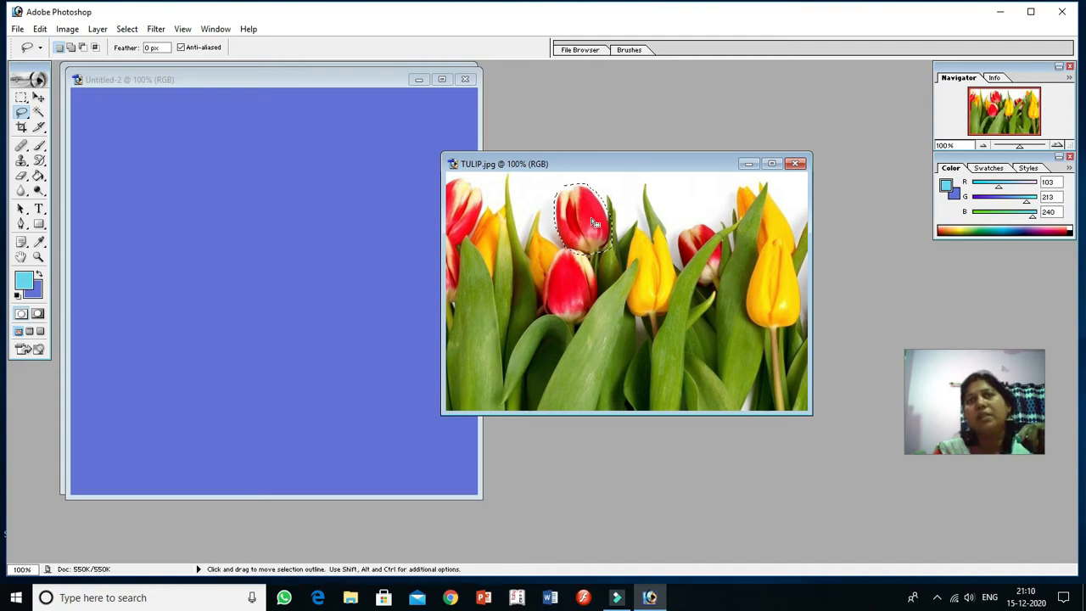
right_click(591, 221)
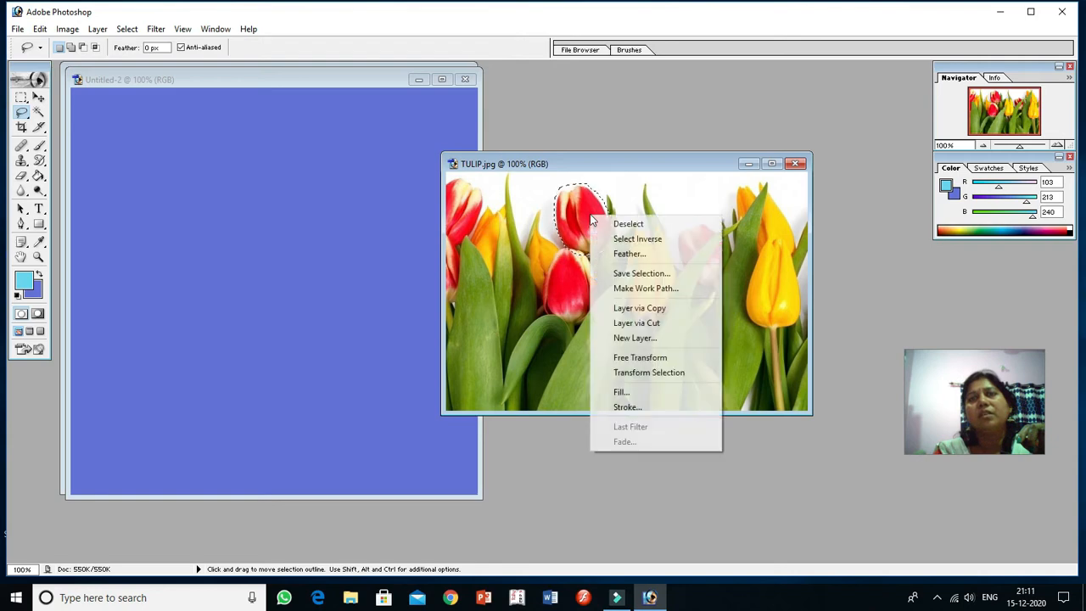
click(617, 223)
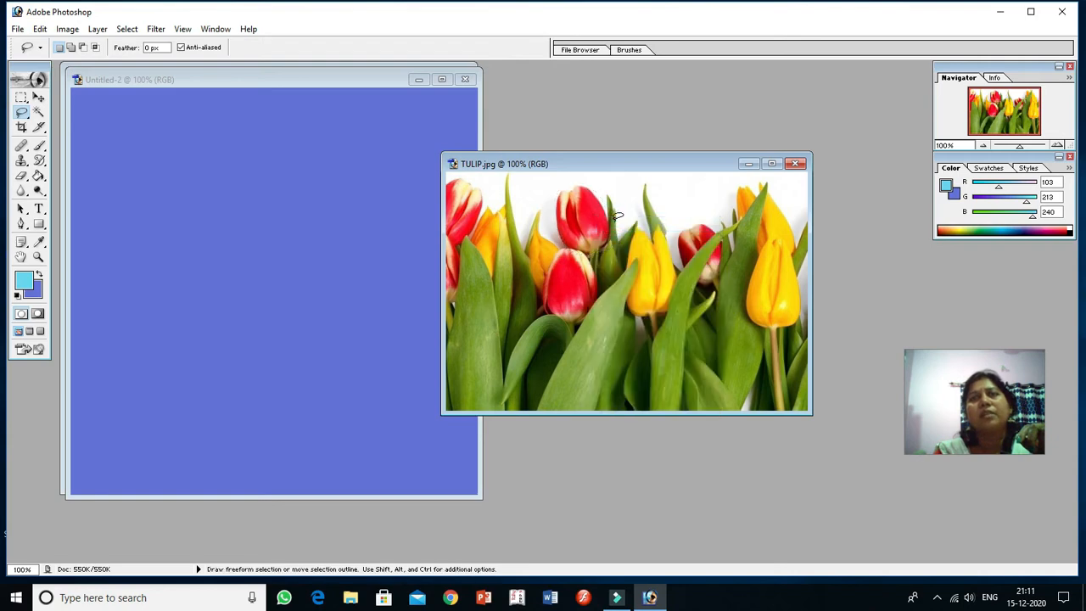
Step: Trace a closed Polygonal Lasso selection around the upper red tulip and the green leaf beside it, and deselect it
click(24, 116)
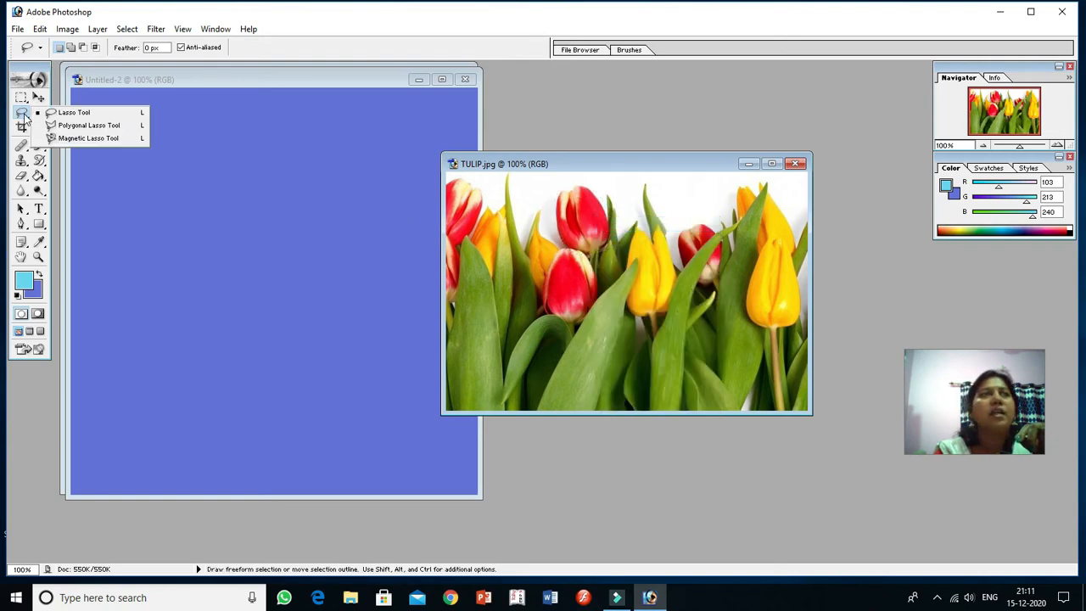
click(70, 125)
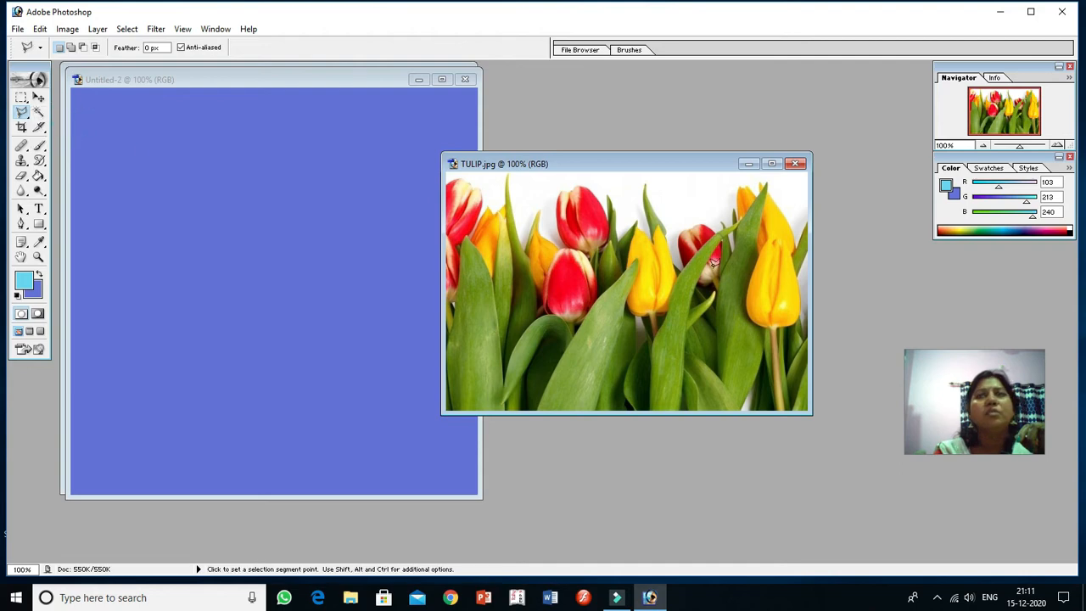
click(552, 213)
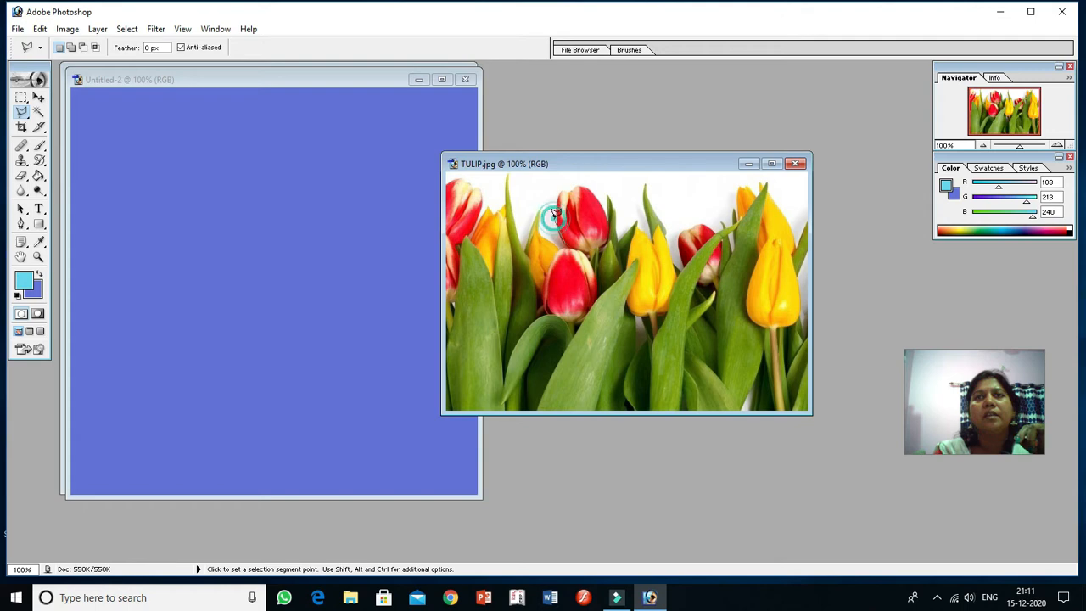
click(561, 193)
click(574, 183)
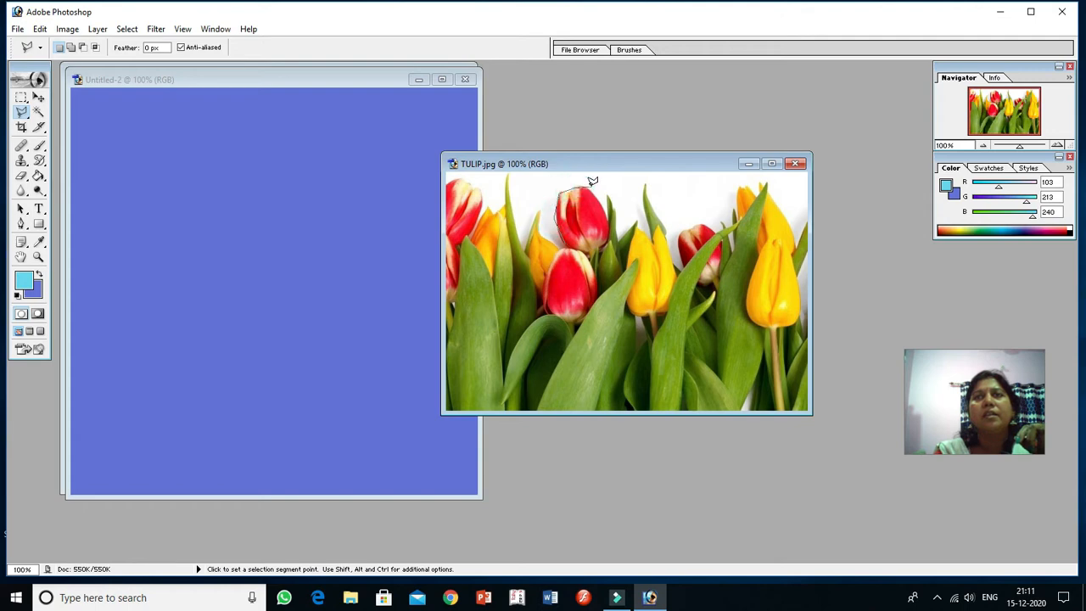
click(591, 187)
click(596, 194)
click(602, 202)
click(607, 197)
click(620, 230)
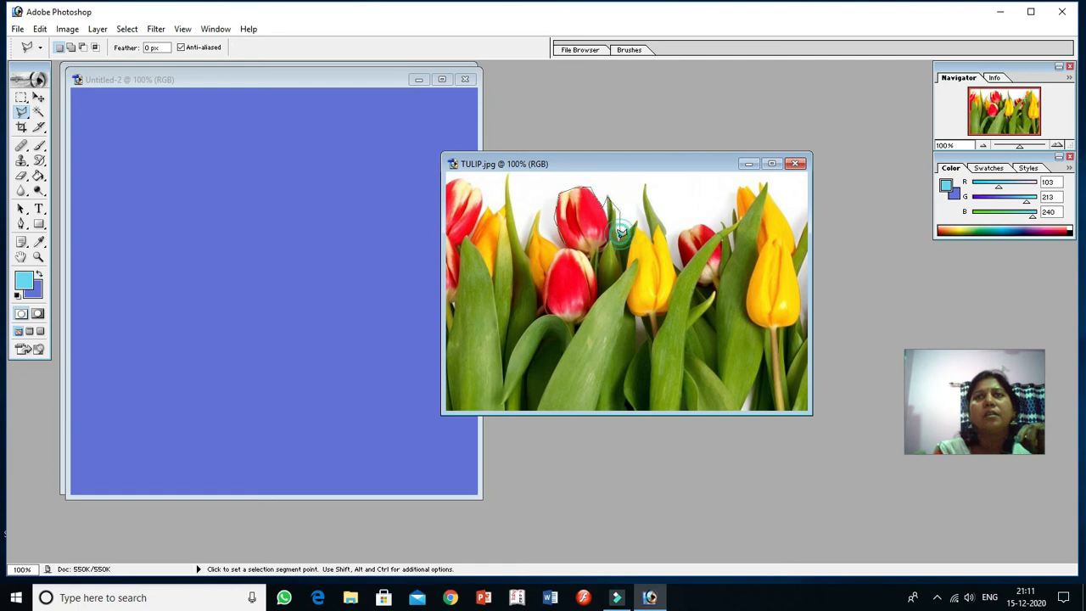
click(618, 267)
click(595, 268)
click(577, 247)
click(568, 244)
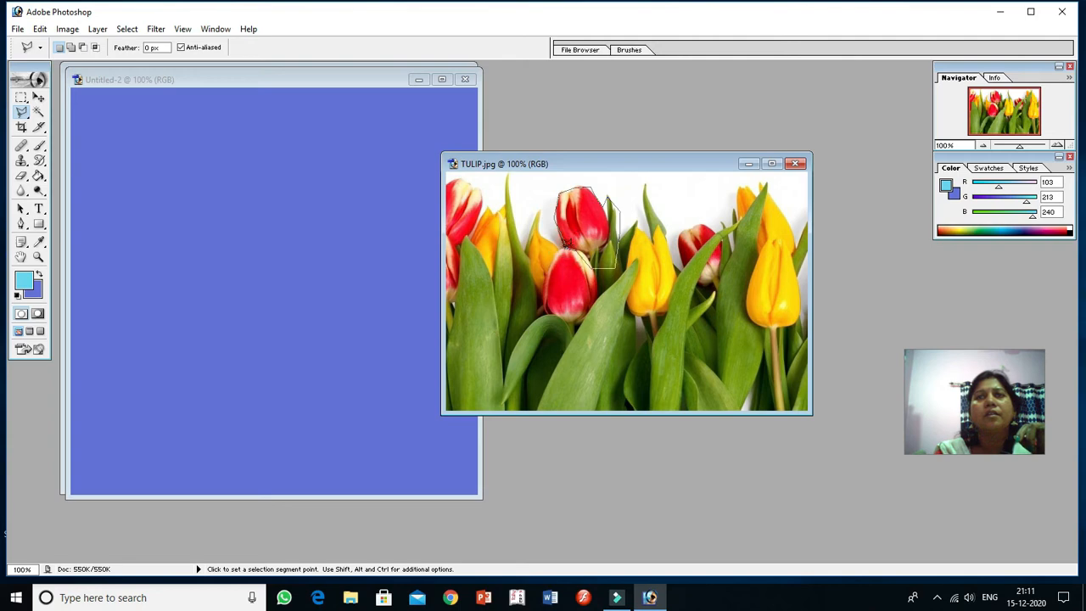
click(565, 244)
click(563, 241)
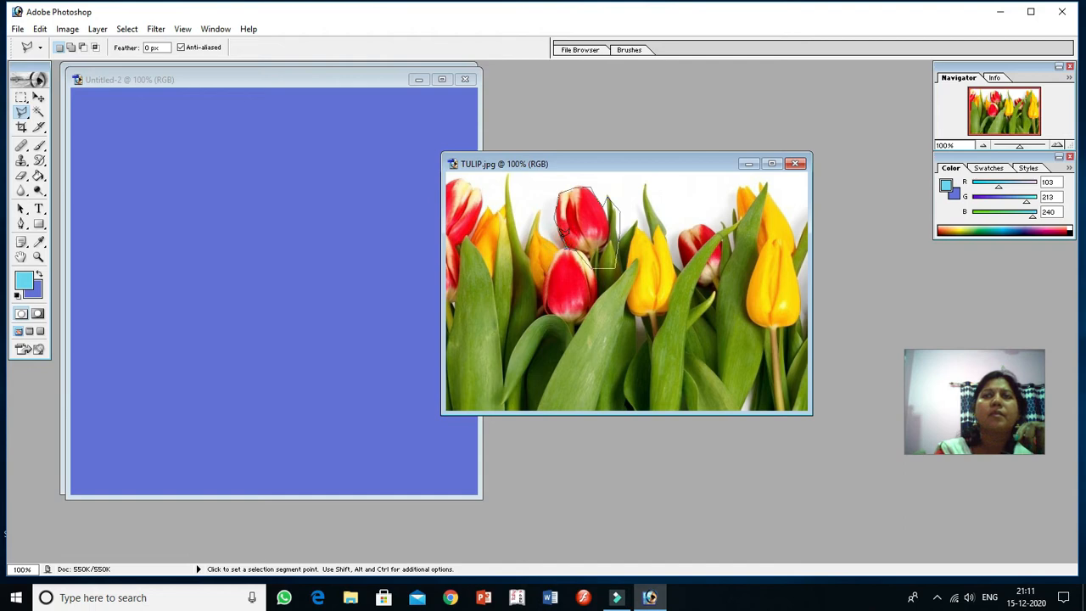
click(564, 238)
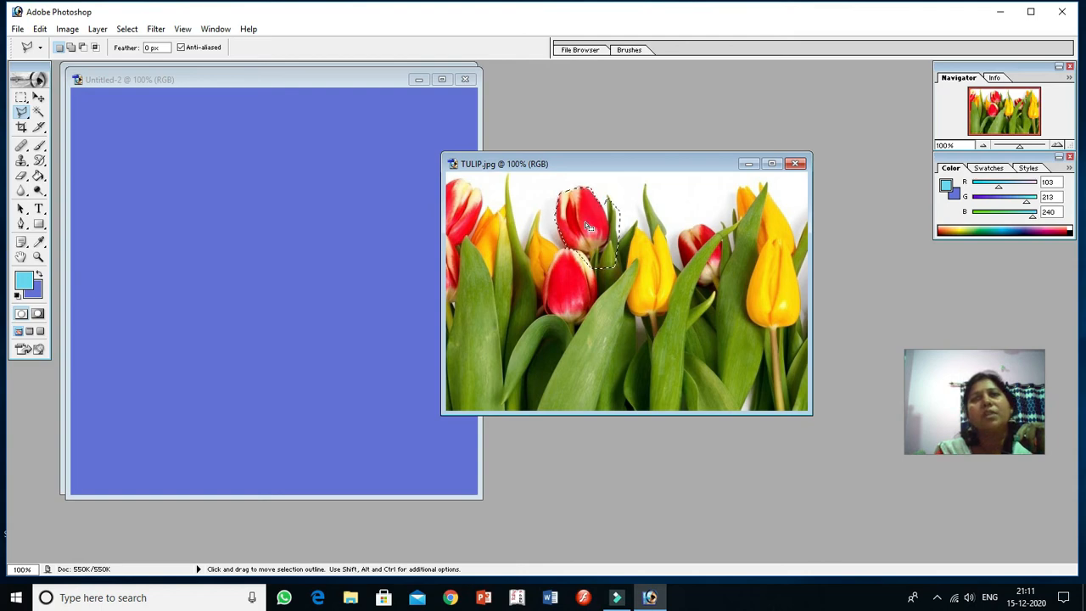
right_click(587, 224)
click(620, 232)
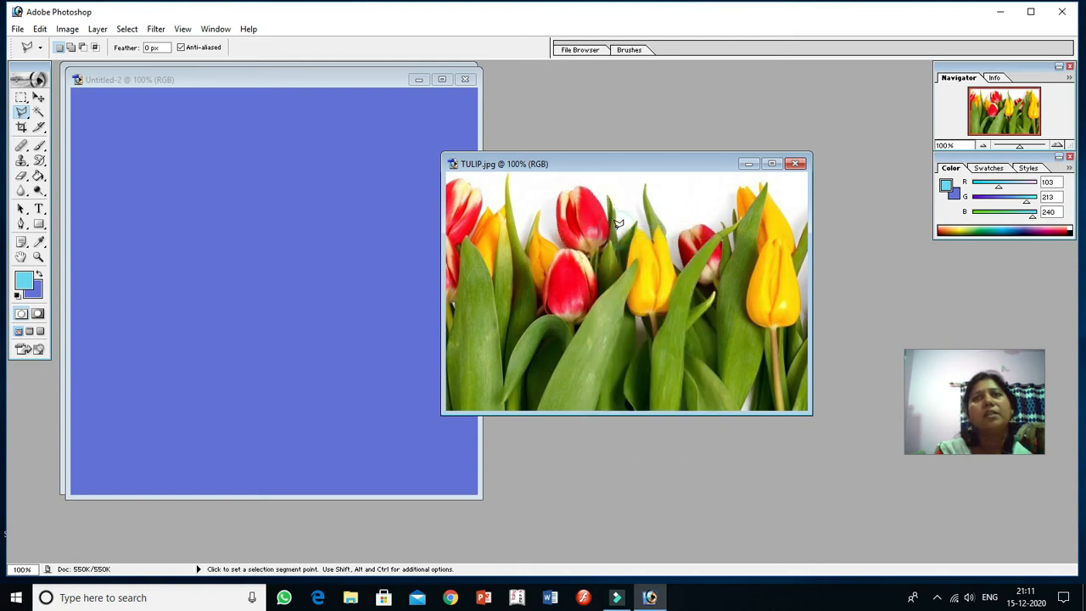
Step: Trace a Magnetic Lasso selection along the yellow tulip at the right of the TULIP image and deselect it
click(23, 115)
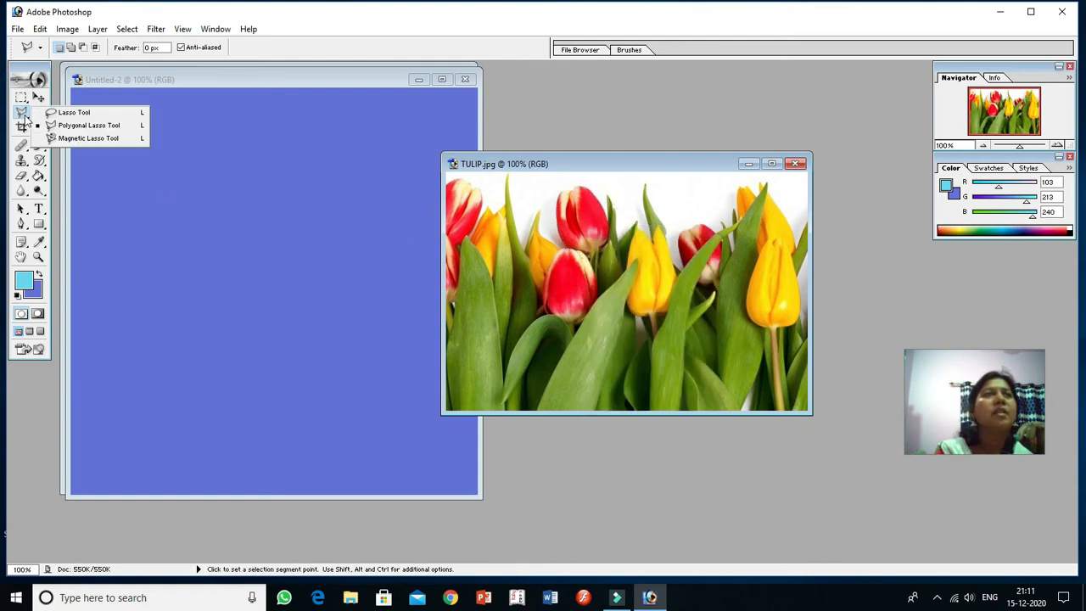
click(89, 138)
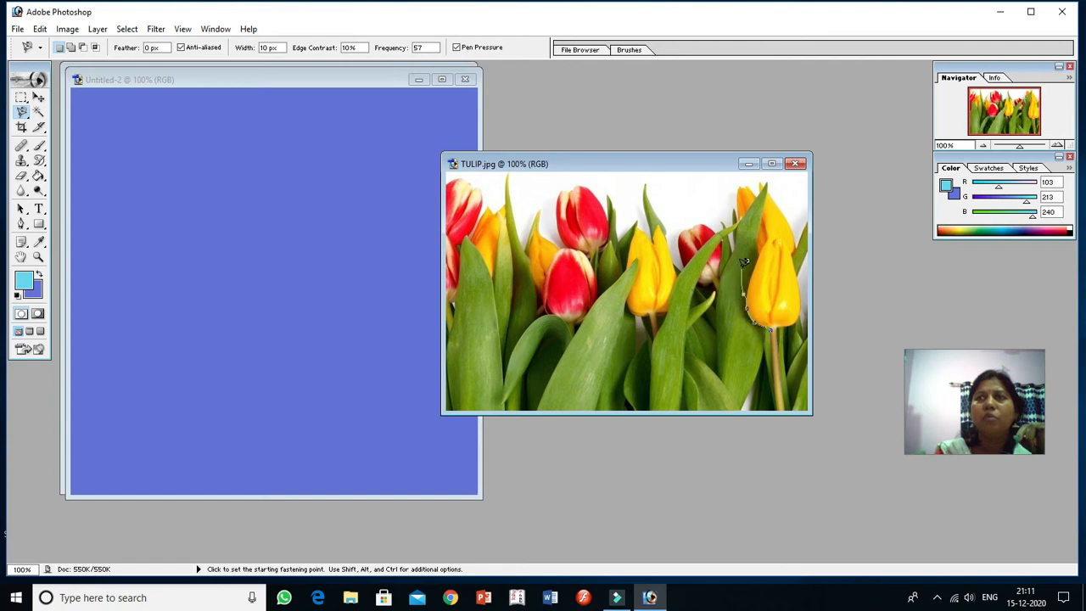
double_click(765, 208)
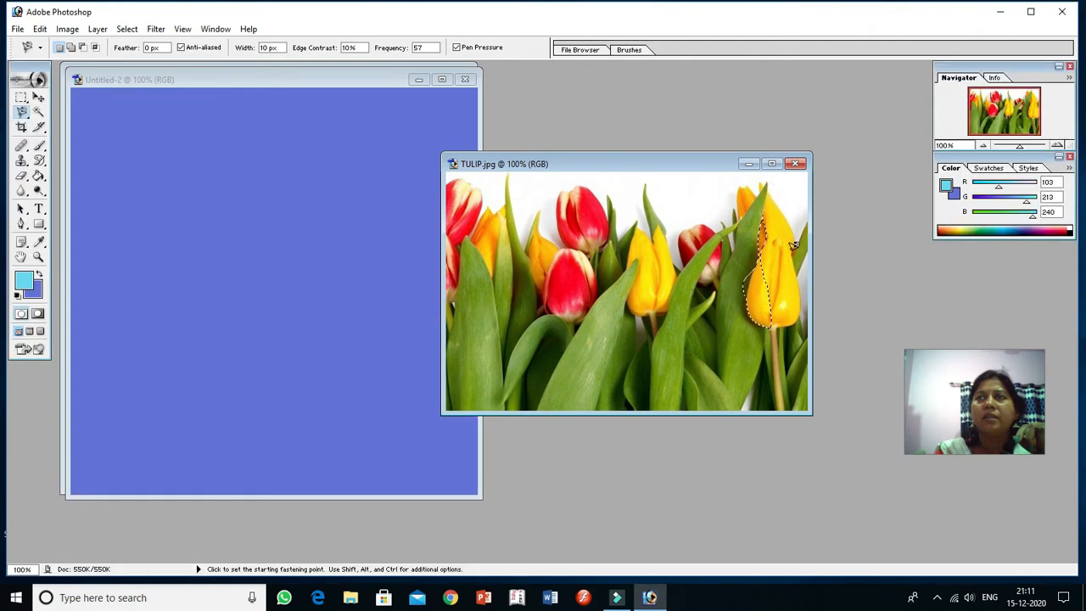
right_click(762, 308)
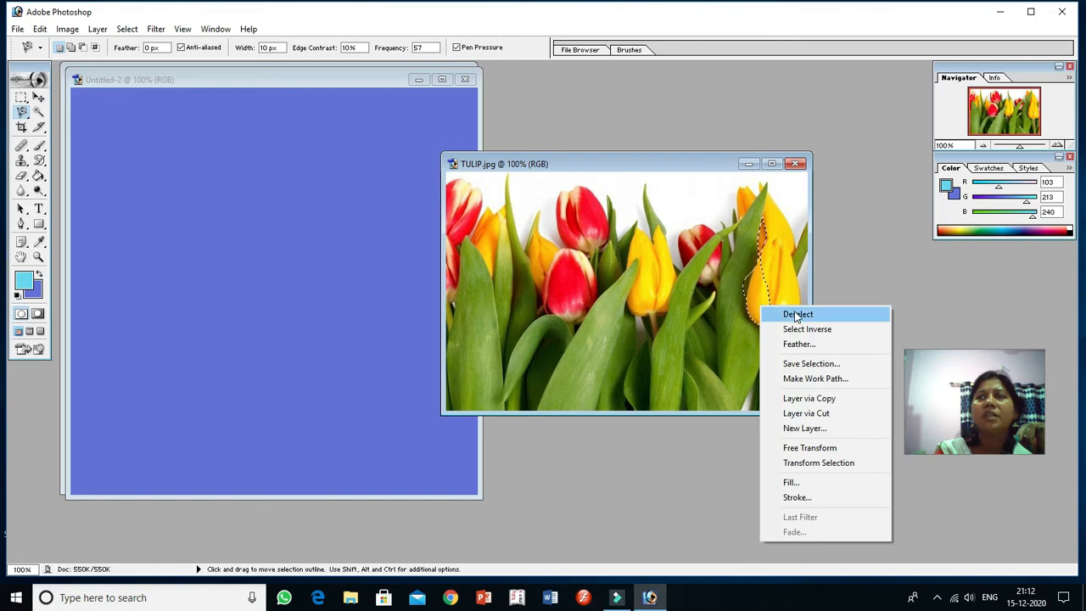
click(798, 315)
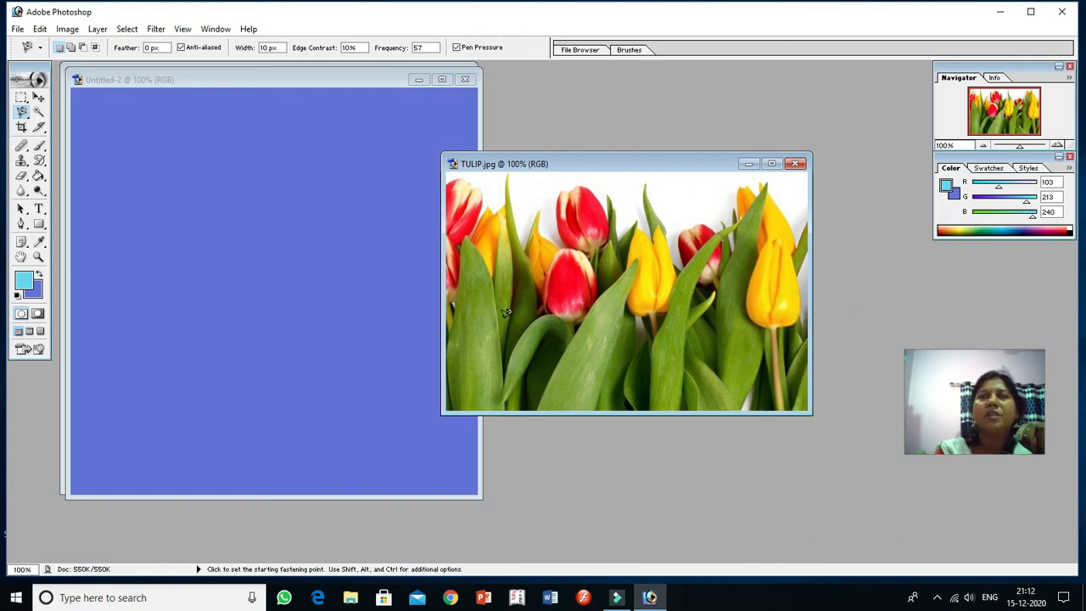
Step: Select the central red and yellow tulips in the TULIP image with a rectangular marquee and copy them
click(22, 98)
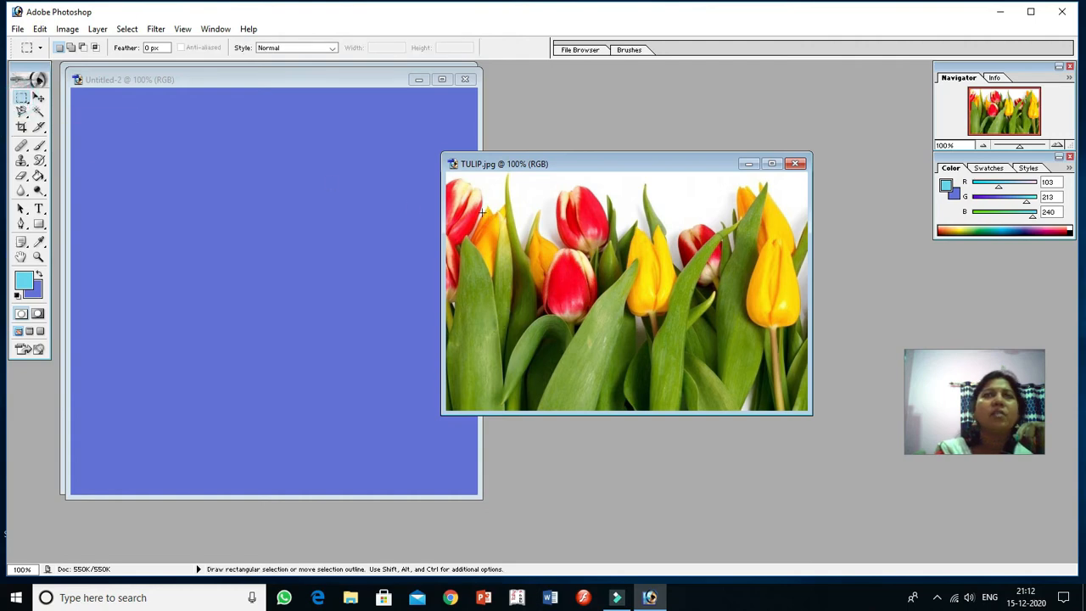
drag(532, 188, 550, 251)
drag(684, 315, 755, 340)
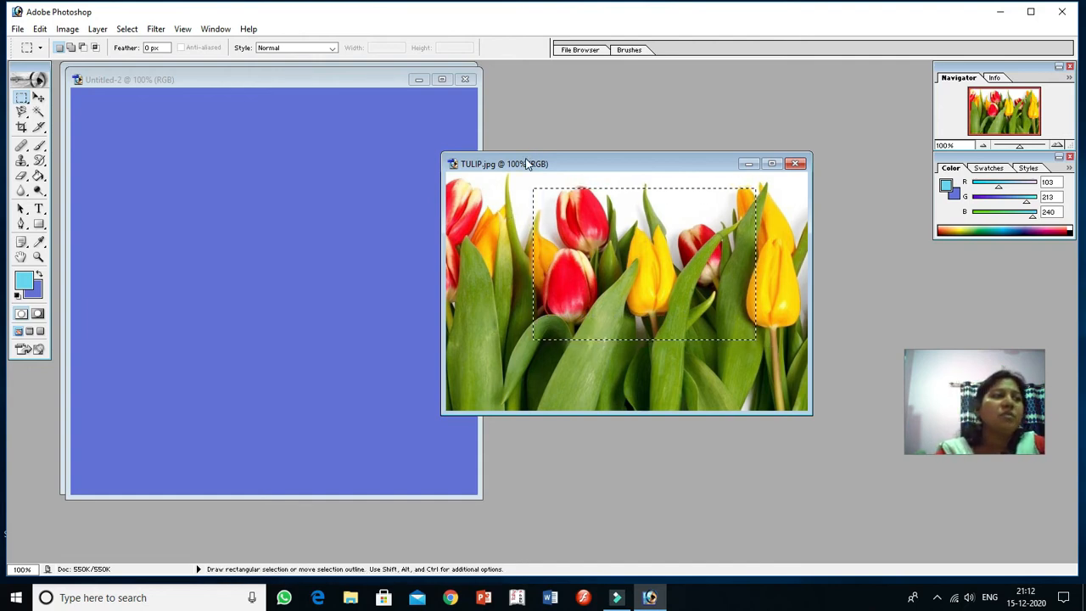
click(40, 29)
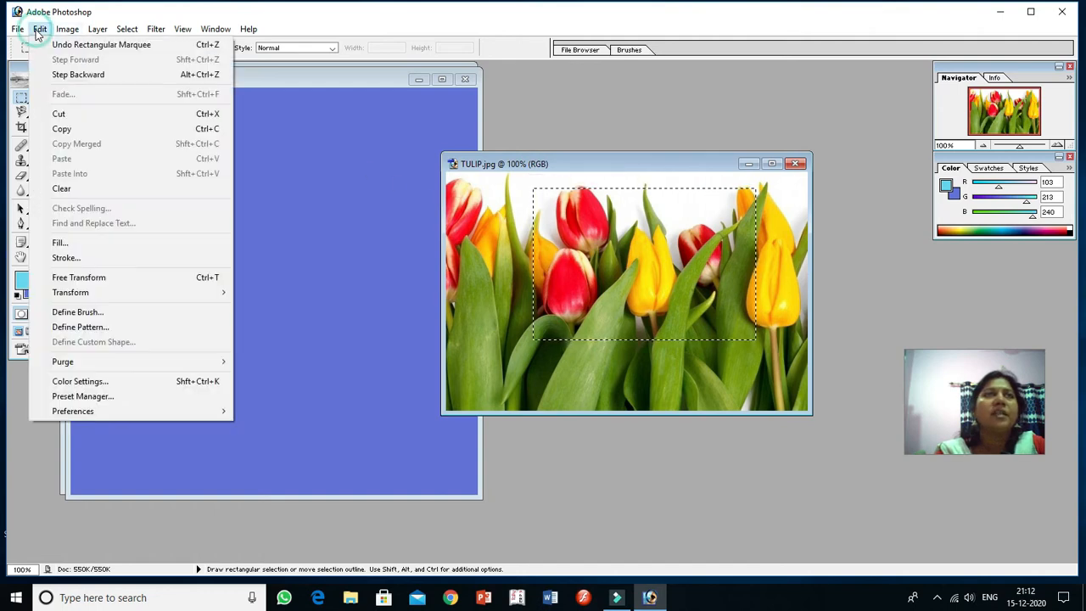
click(150, 132)
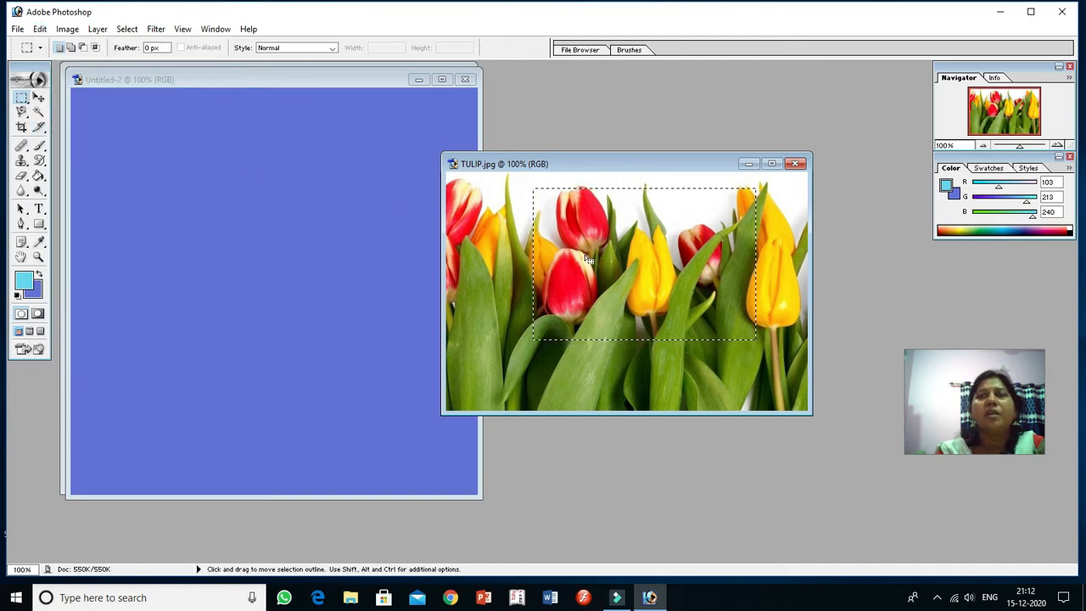
Step: Paste the copied tulips into the blue Untitled-2 document
click(142, 84)
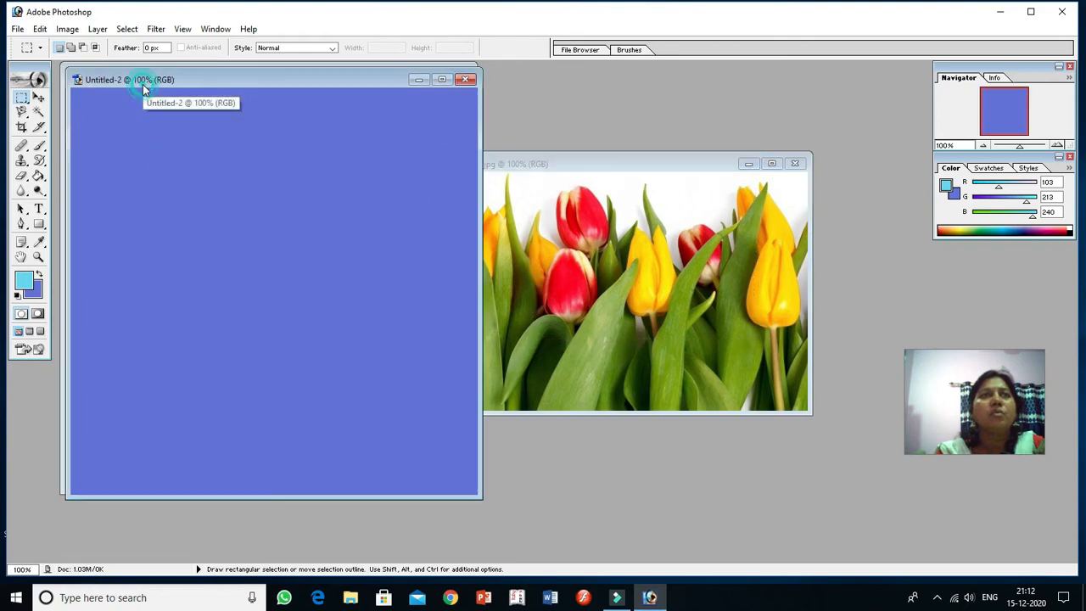
click(40, 29)
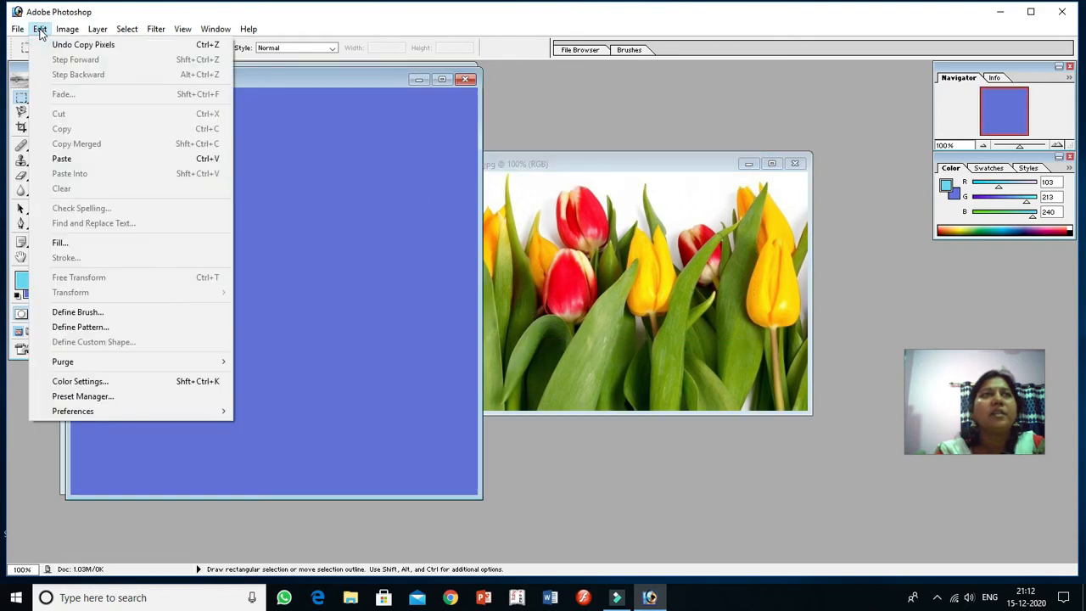
click(63, 159)
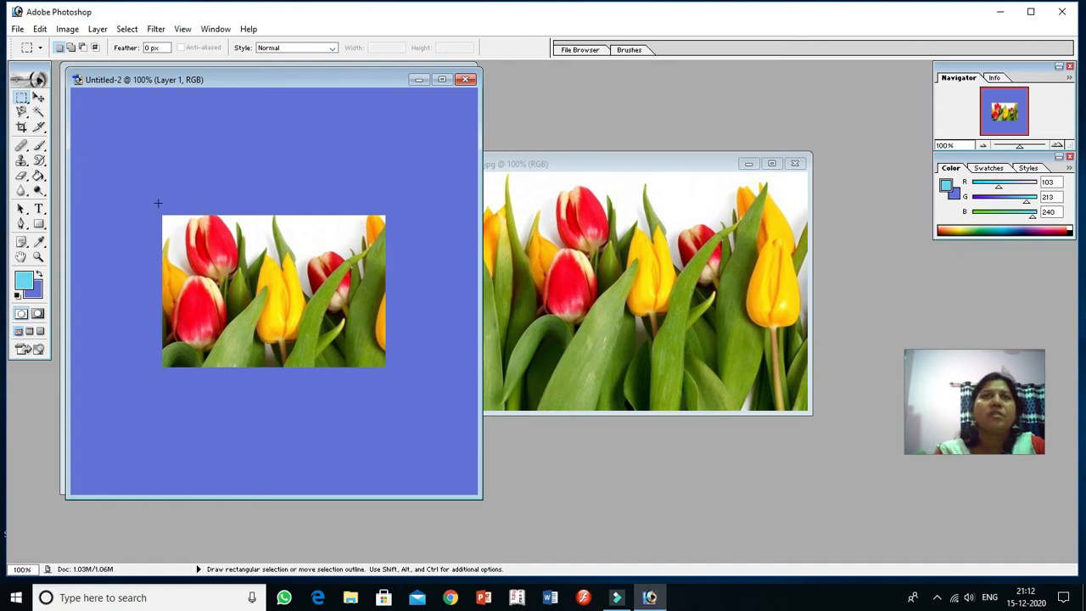
Step: Open the SCENERY 1 image from the folder and move its window clear of the tulips pasted in Untitled-2
click(18, 30)
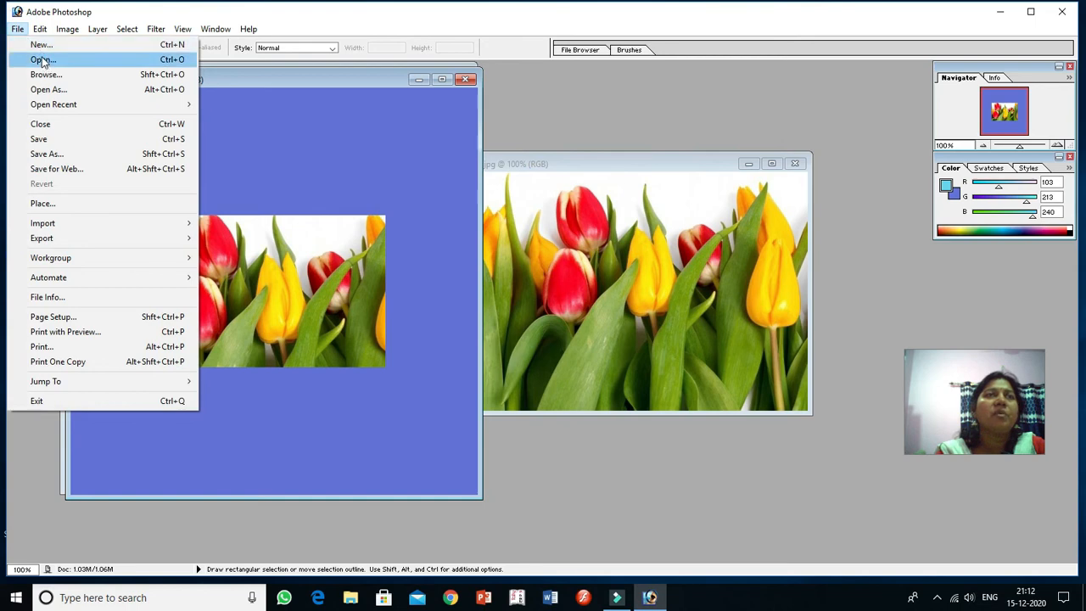
click(43, 60)
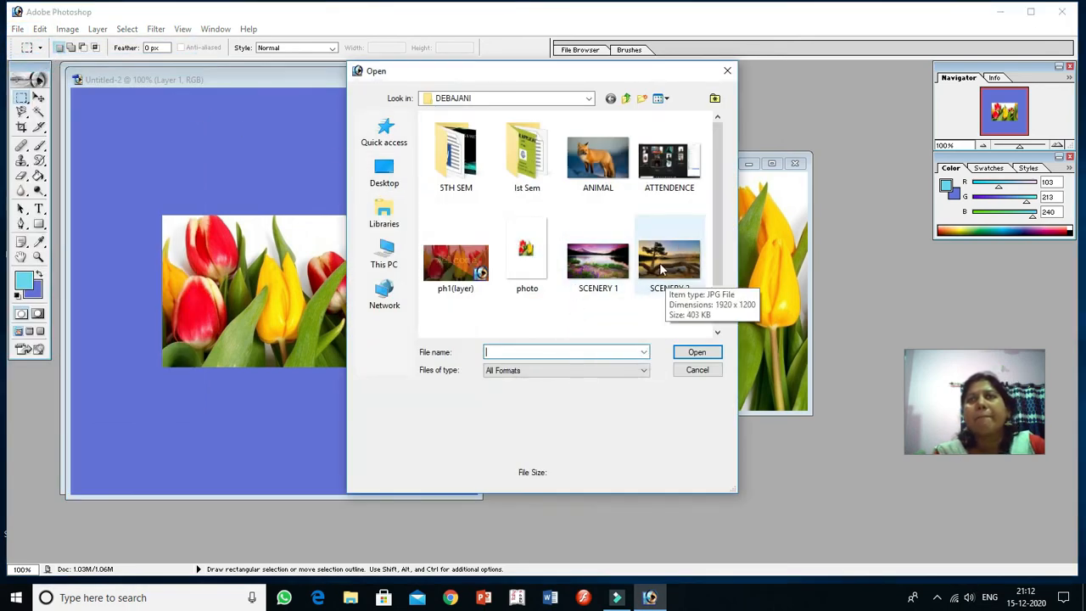
click(610, 270)
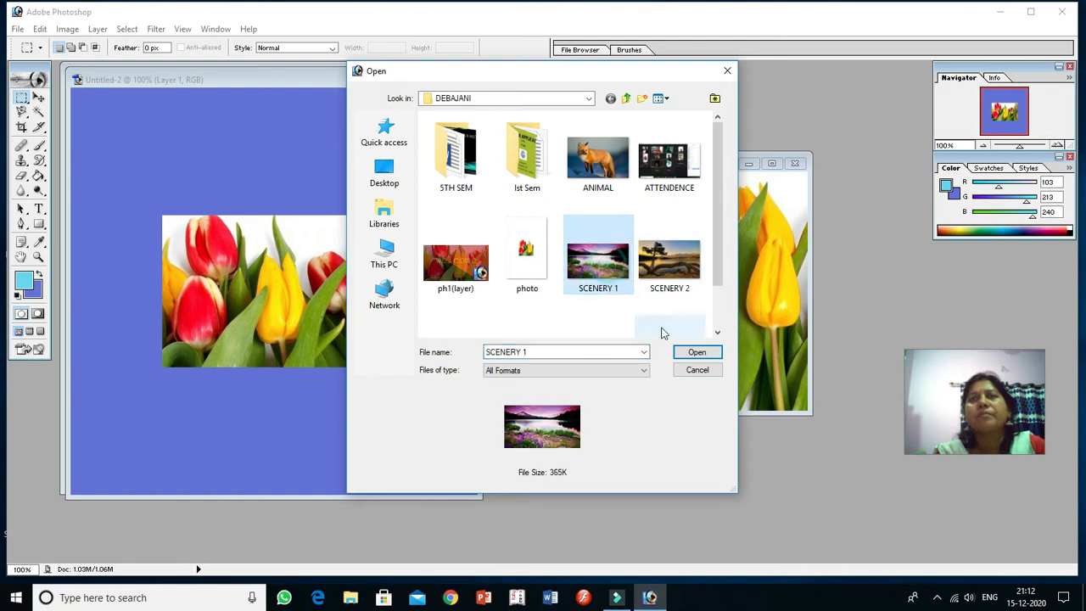
click(686, 350)
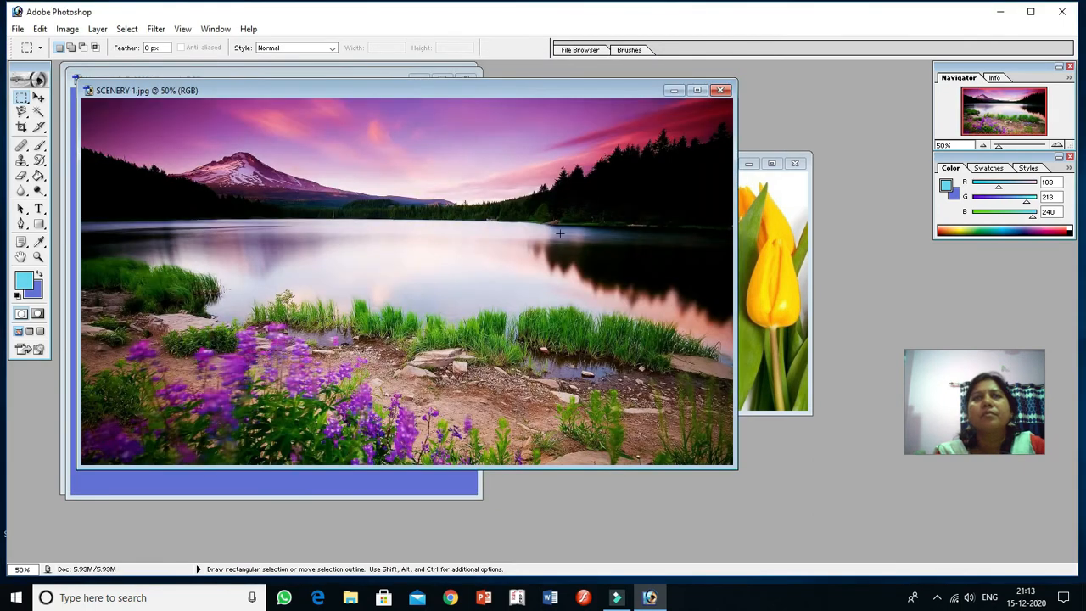
drag(373, 78, 722, 151)
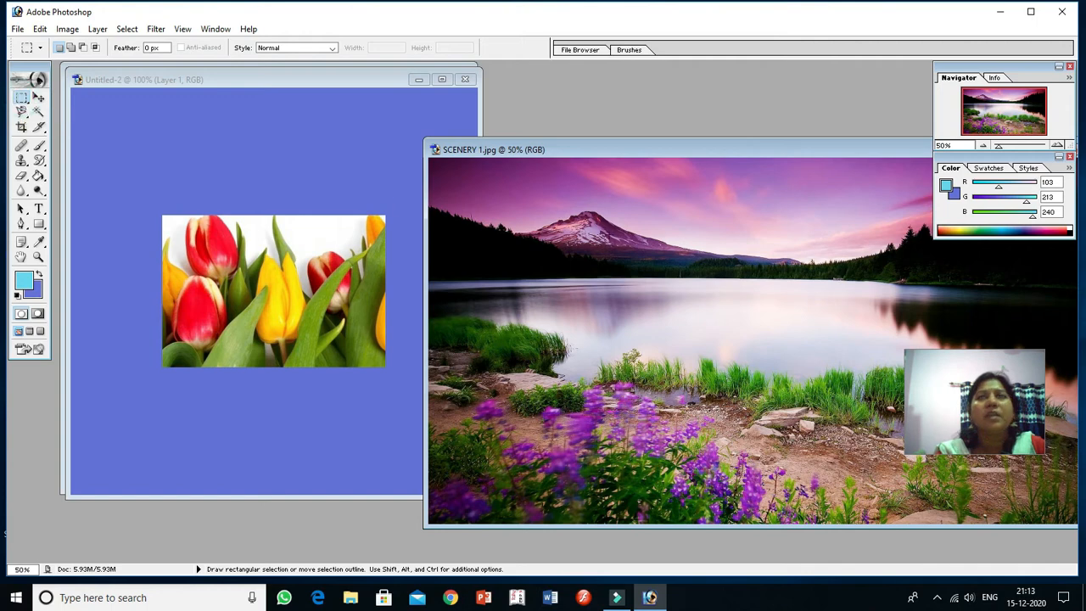
Step: Trace a closed Magnetic Lasso selection around the snowy mountain in the SCENERY 1 image
drag(22, 117, 74, 143)
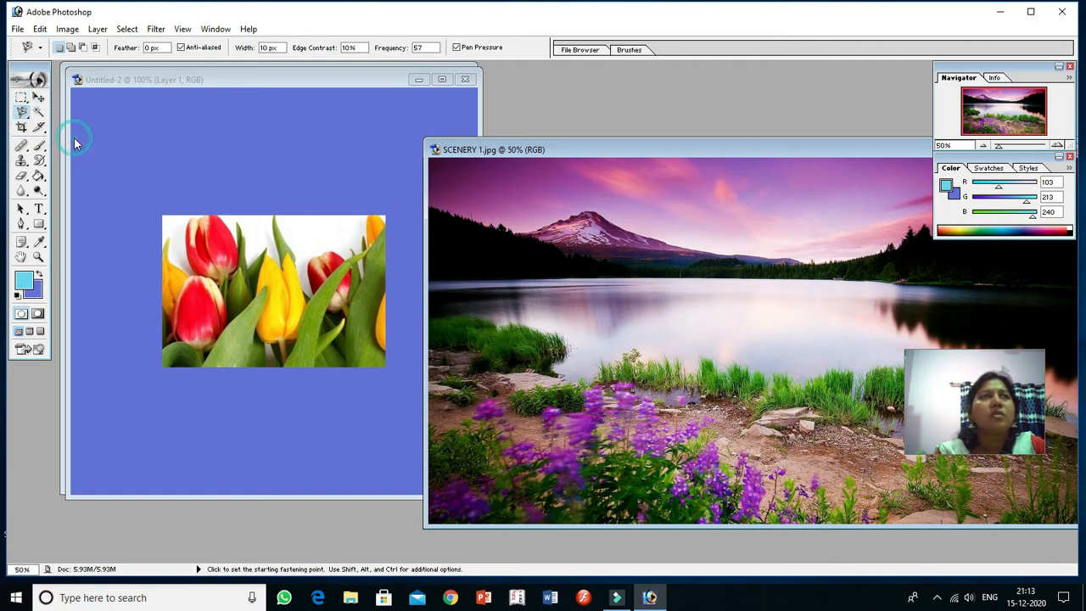
click(523, 227)
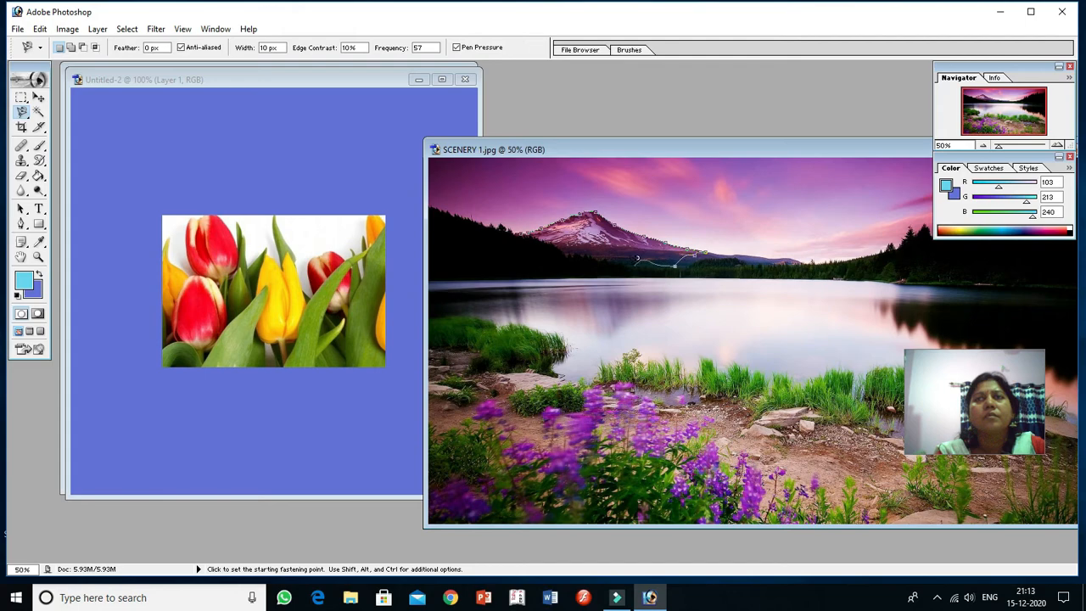
double_click(585, 254)
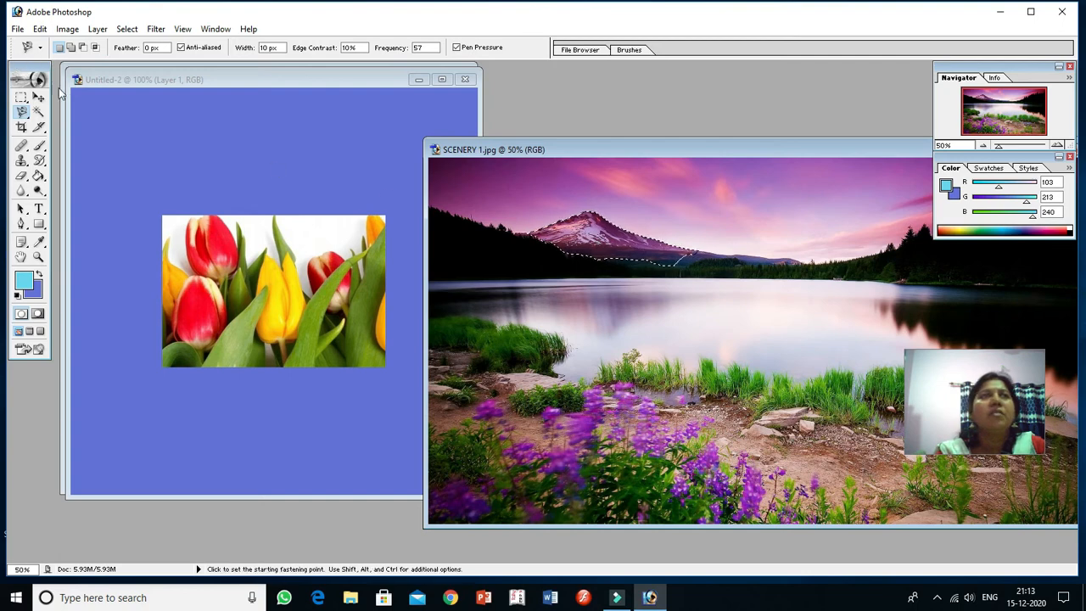
click(40, 31)
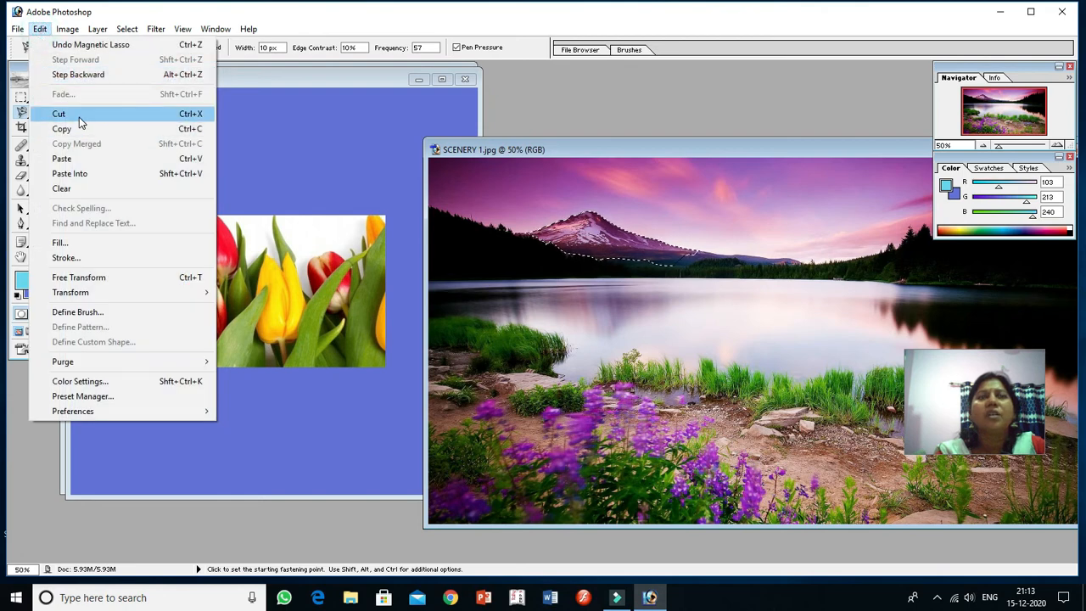
click(128, 7)
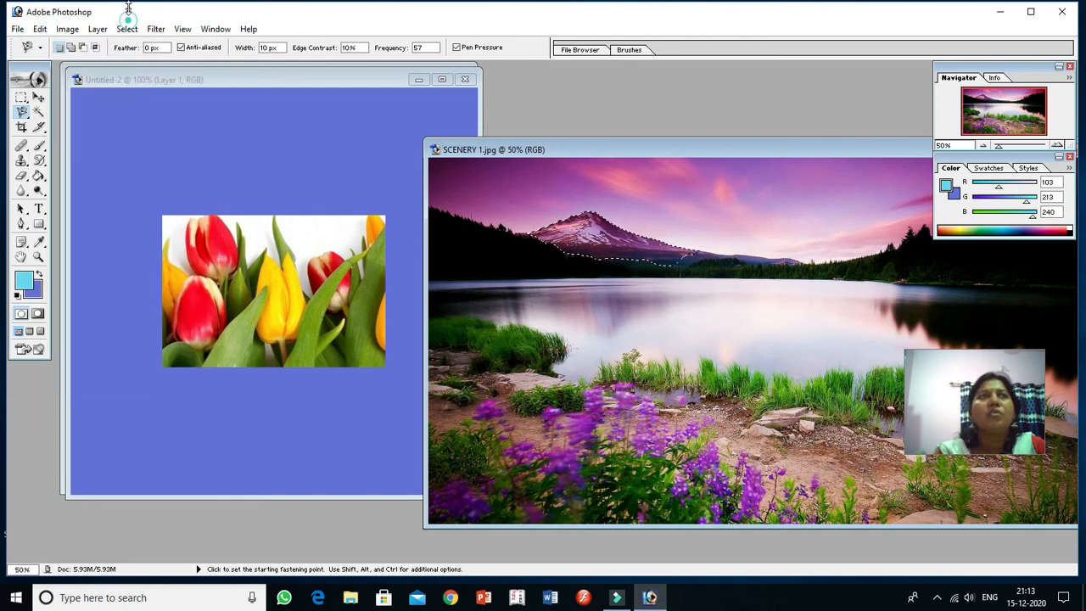
Step: Move the selected mountain into the Untitled-2 document with the Move tool and place it just above the tulips
click(38, 99)
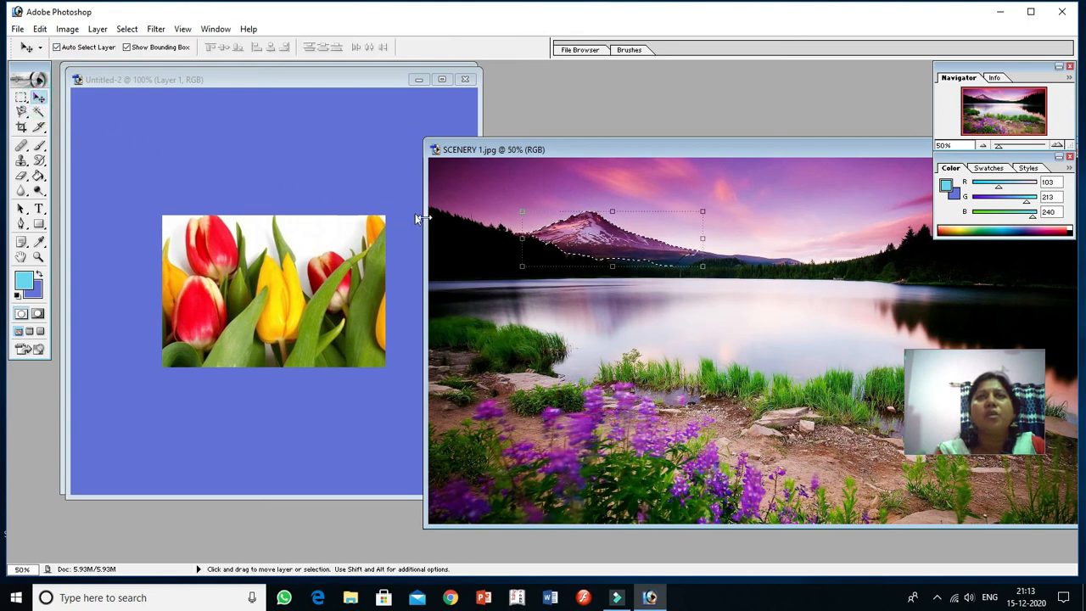
drag(574, 241, 283, 194)
drag(230, 146, 217, 148)
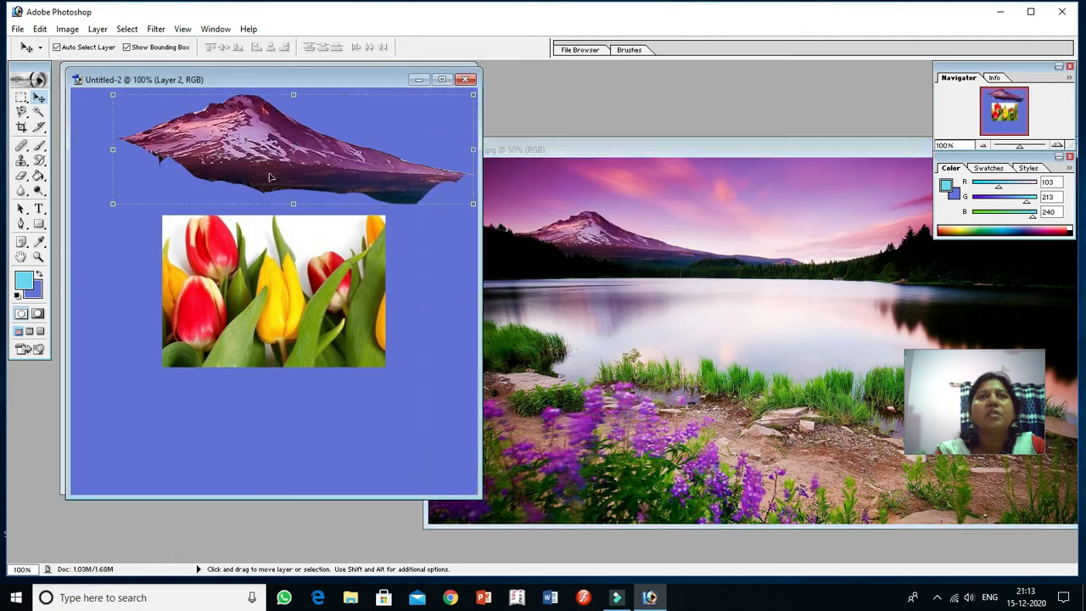
drag(288, 164, 273, 169)
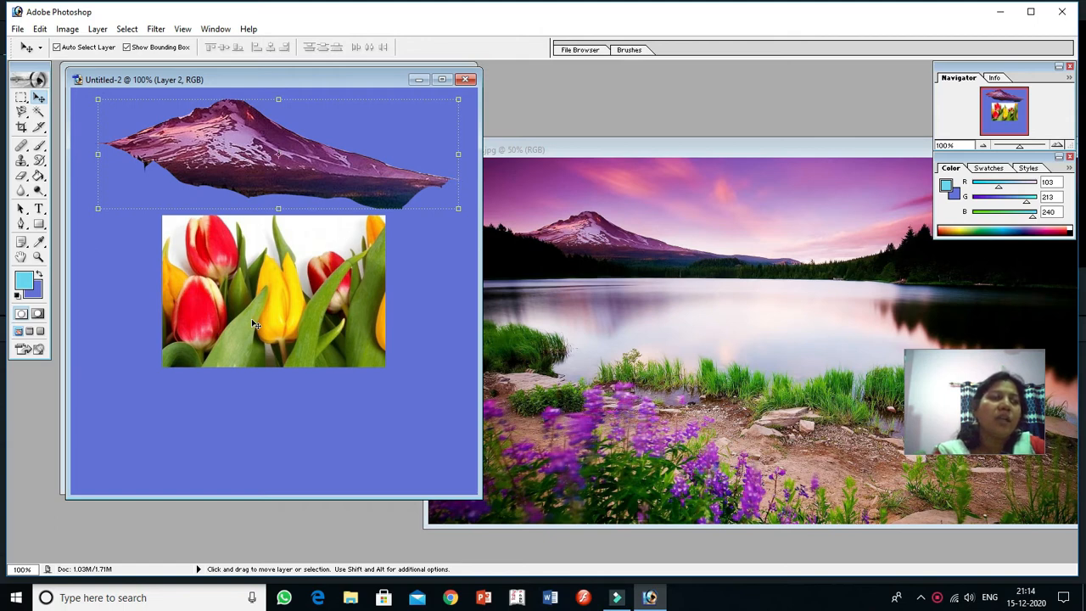
Step: Trace a closed Magnetic Lasso selection around the central yellow tulip in the Untitled-2 document
click(23, 116)
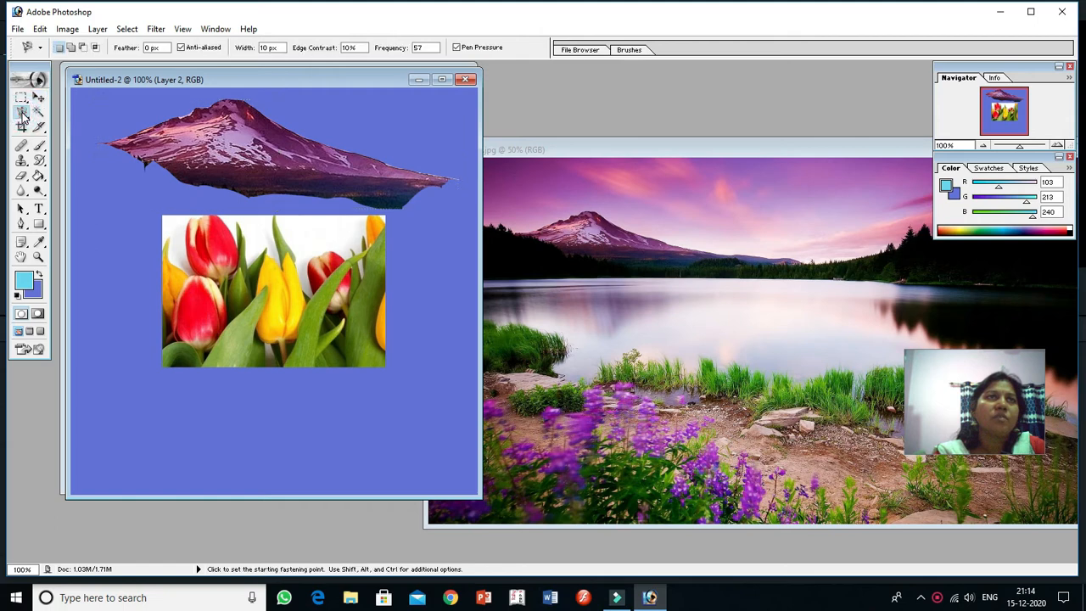
click(261, 339)
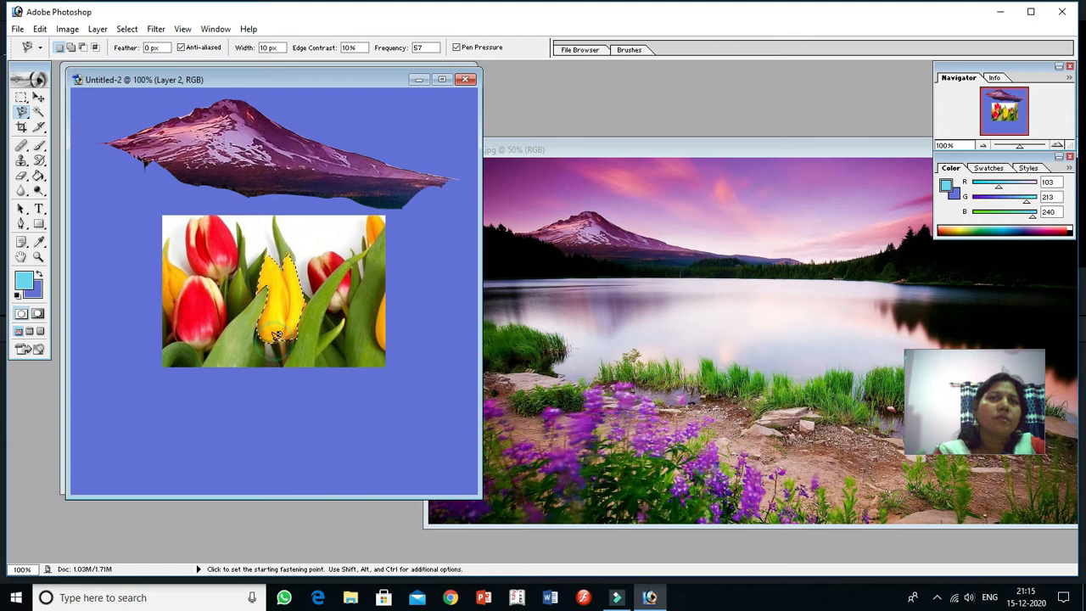
double_click(276, 341)
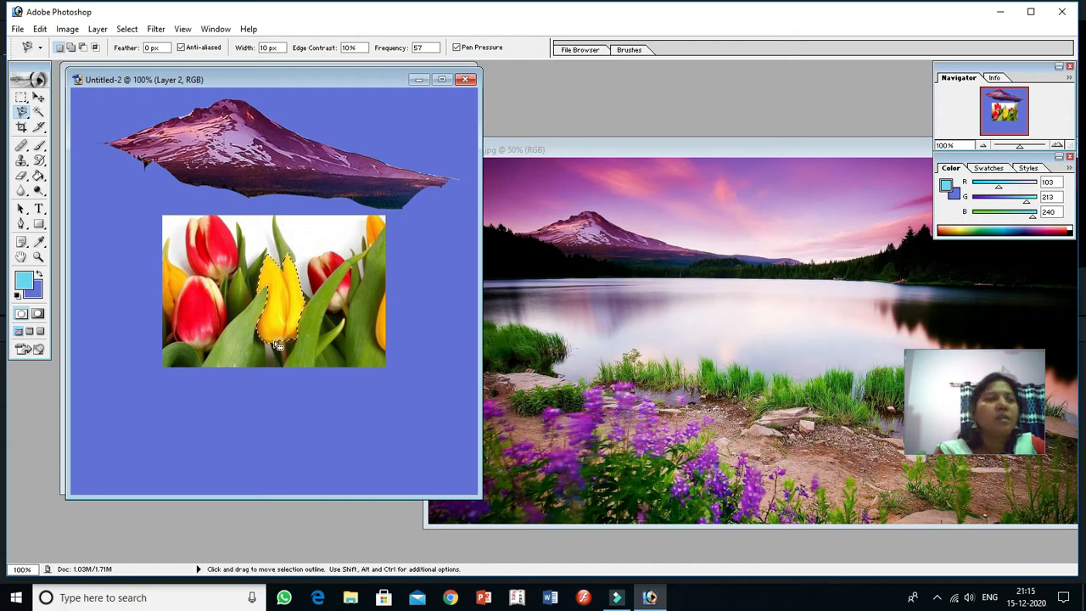
Step: Fill the selected yellow tulip with the light blue foreground colour using the Paint Bucket tool
click(38, 177)
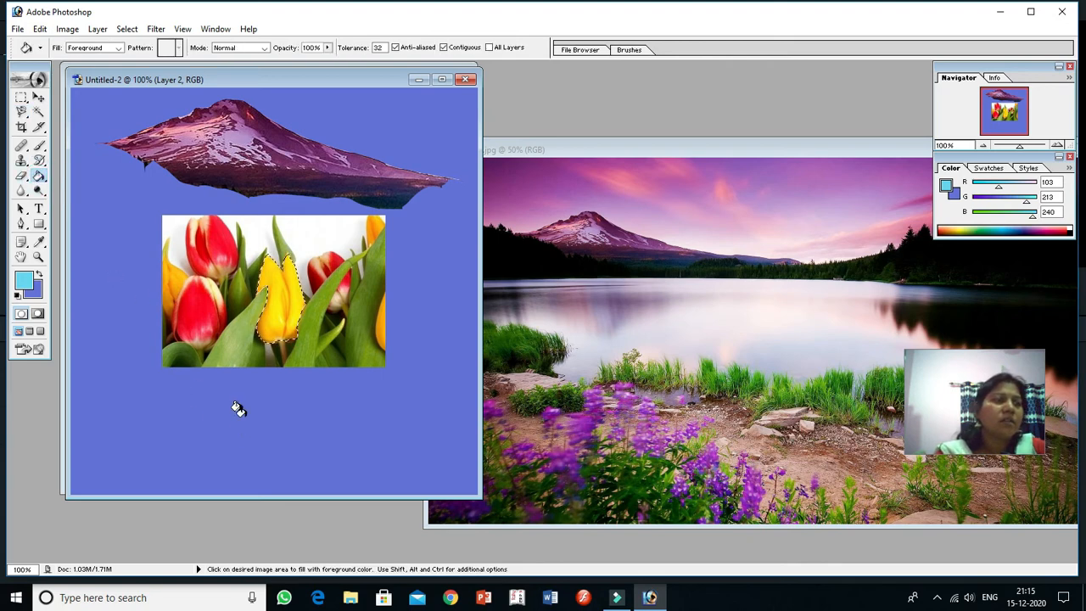
click(283, 303)
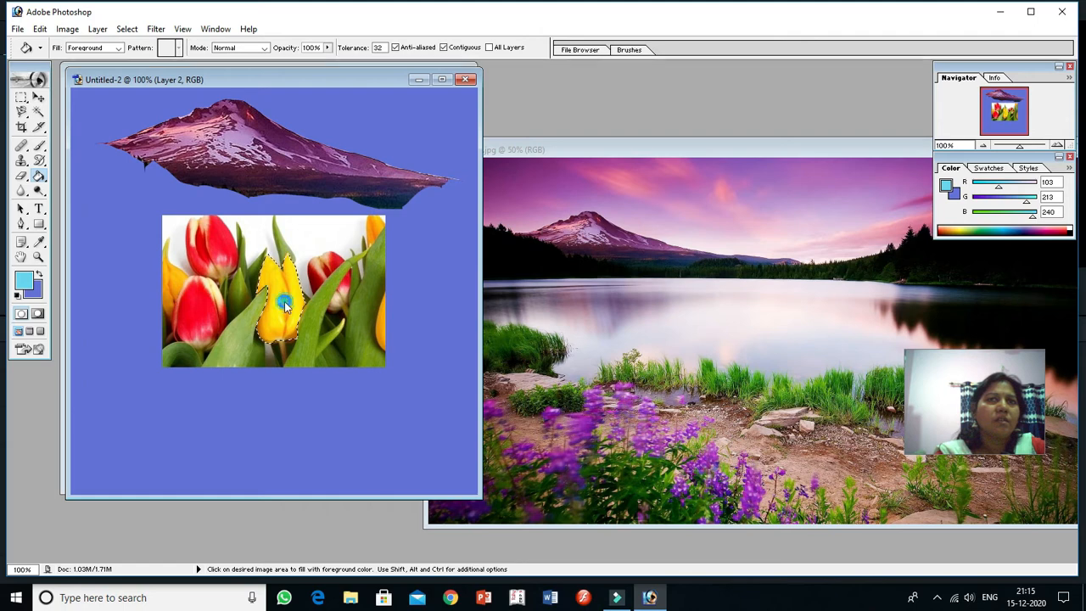
click(284, 302)
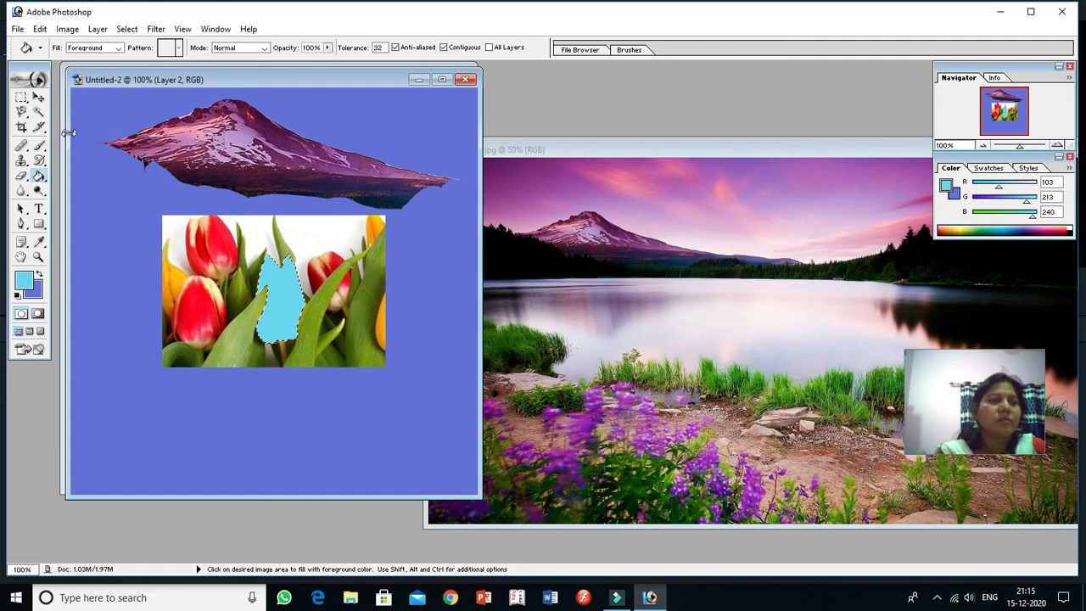
click(120, 48)
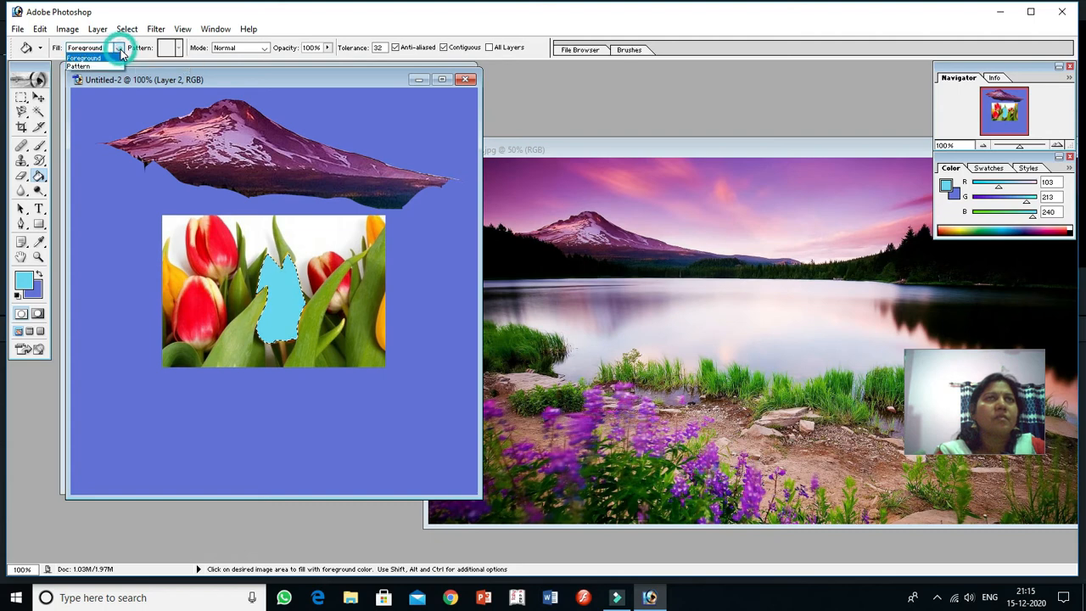
click(179, 50)
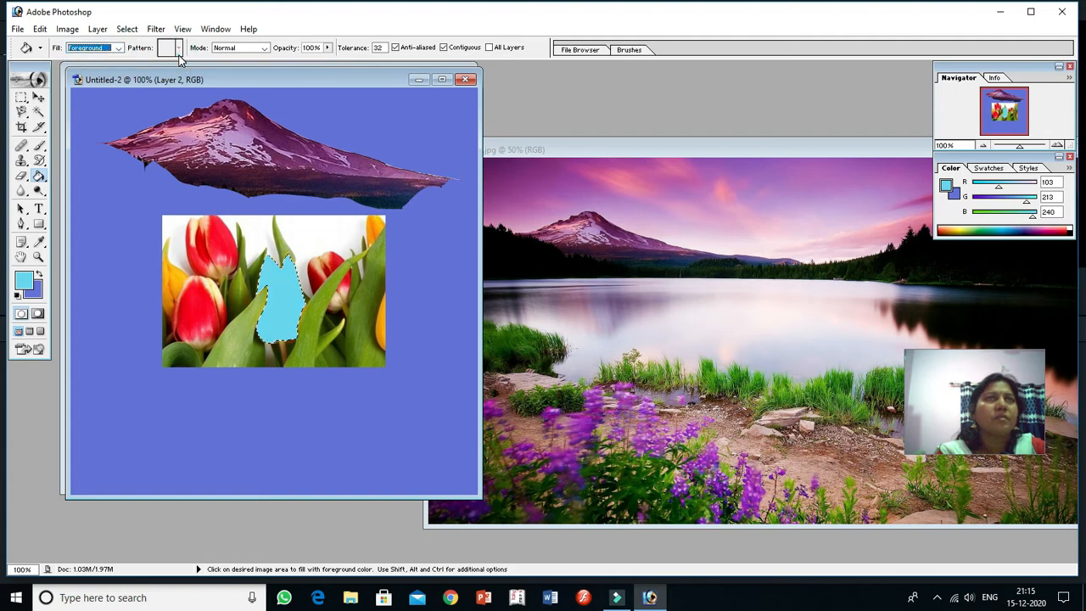
click(179, 56)
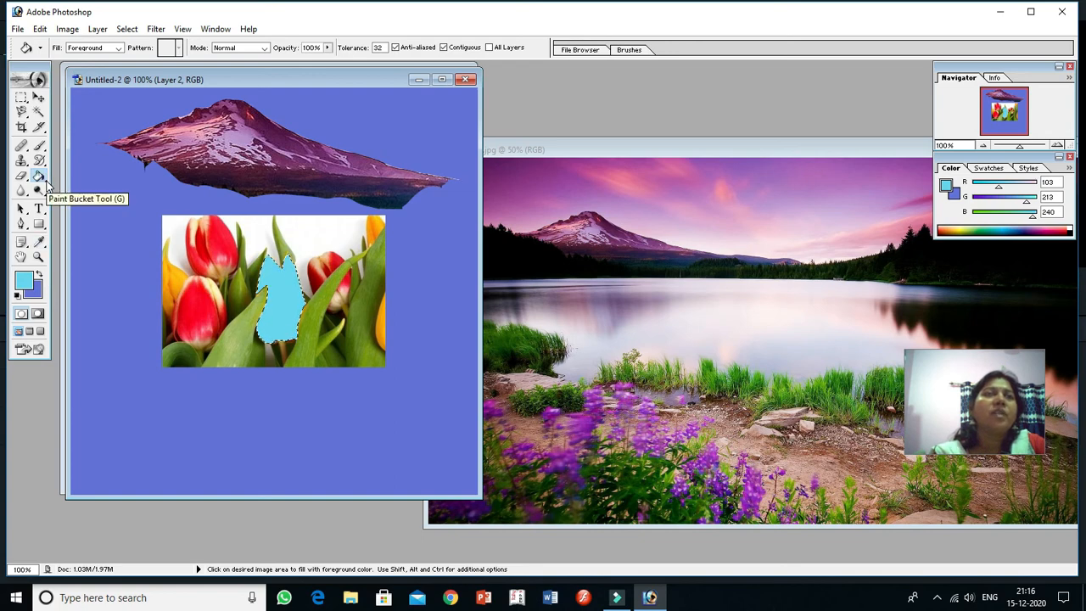
Step: Fill the selected central tulip with the blue, white and gold gradient in radial style using the Gradient tool
drag(45, 182, 95, 181)
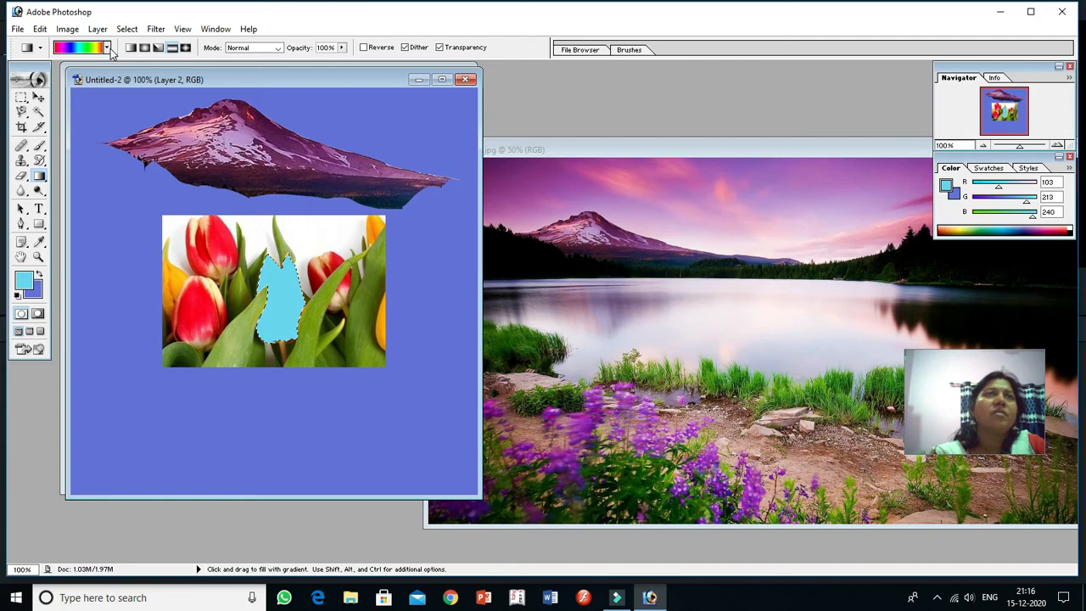
click(108, 48)
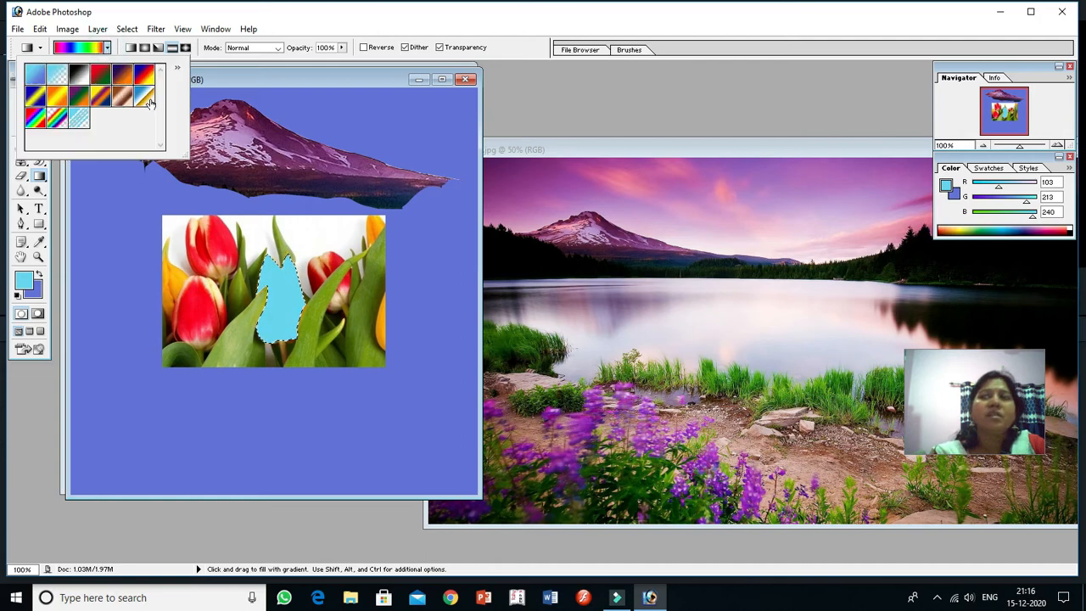
click(144, 97)
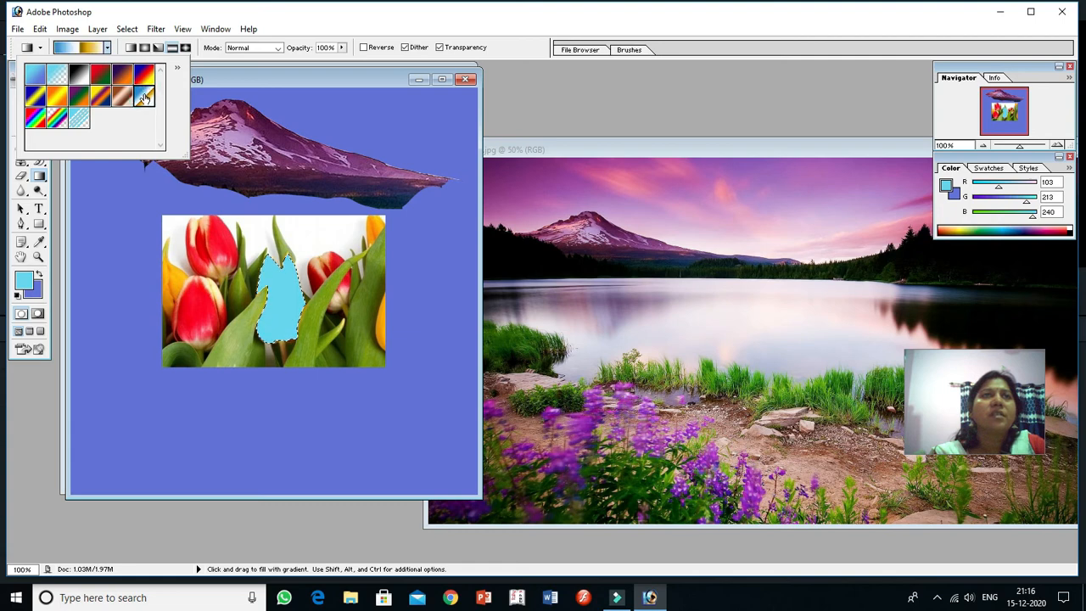
click(146, 48)
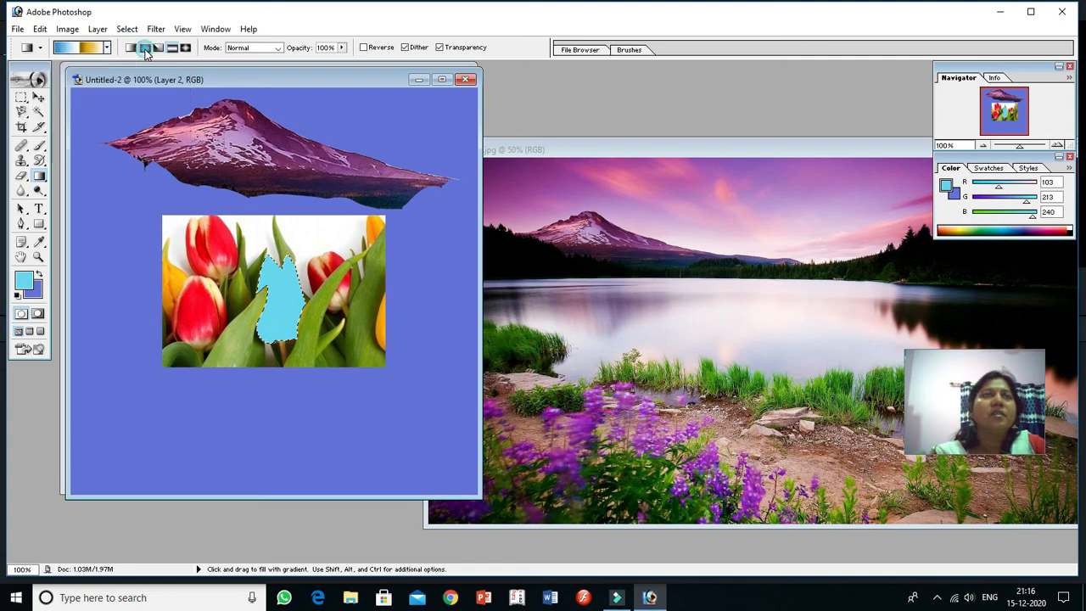
click(145, 49)
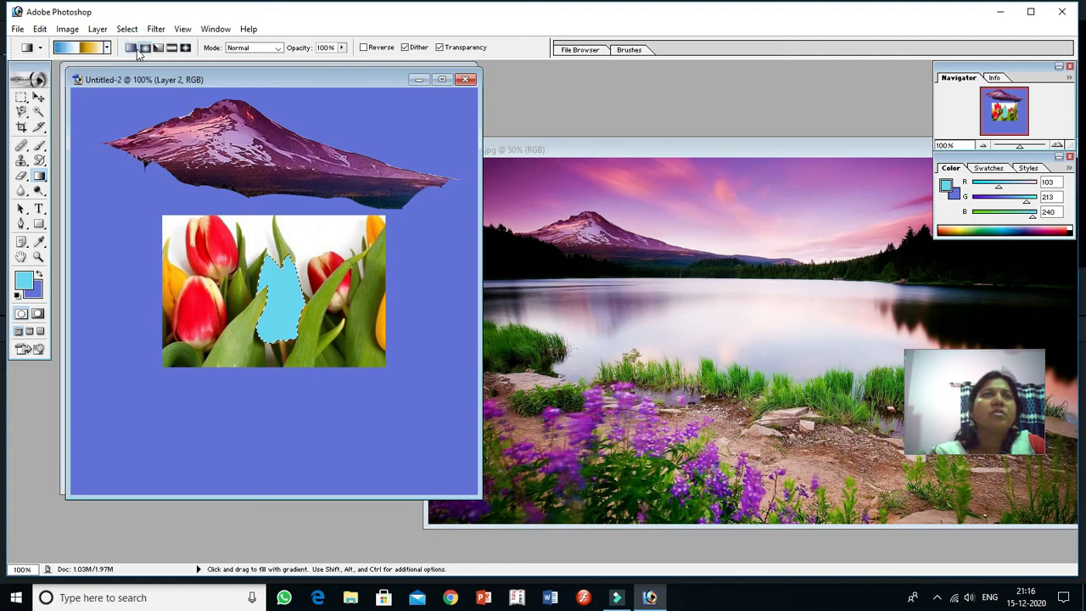
click(171, 50)
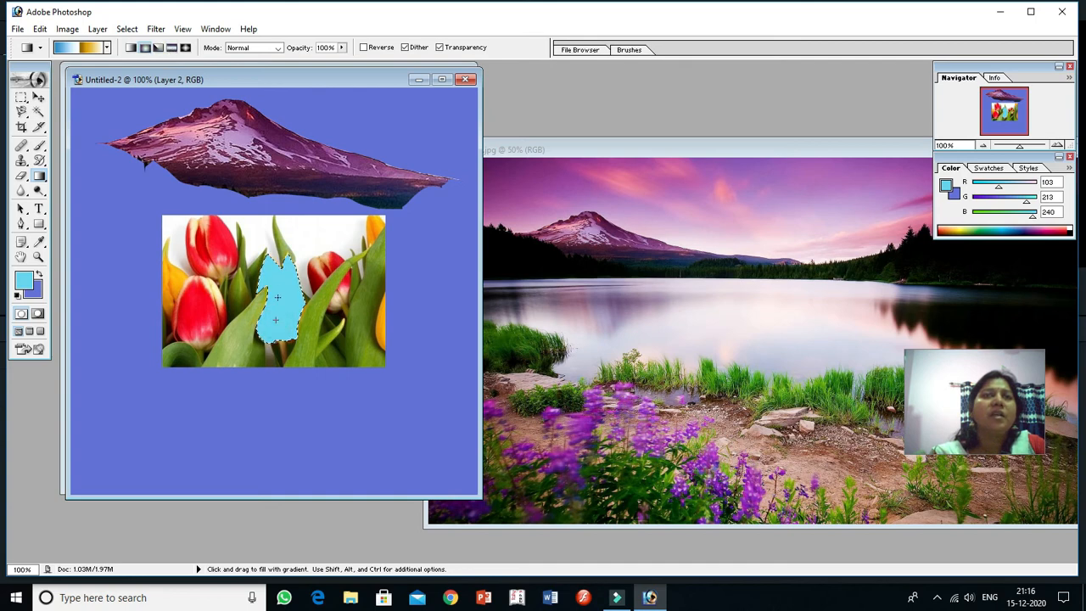
drag(276, 320, 277, 293)
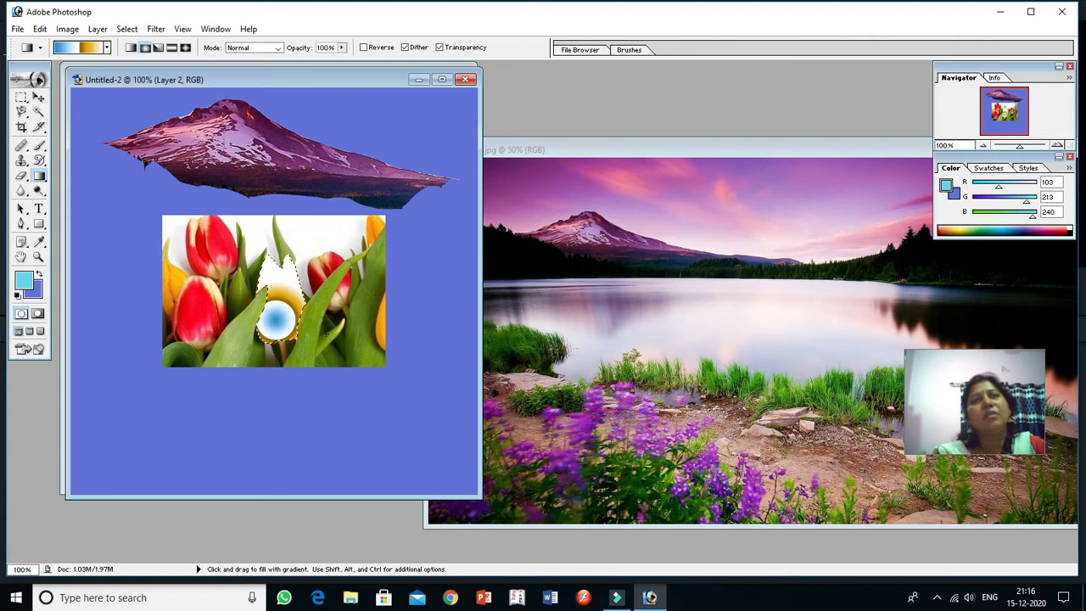
Step: Refill the selected central tulip with the red-to-green gradient in radial style
click(108, 49)
click(100, 75)
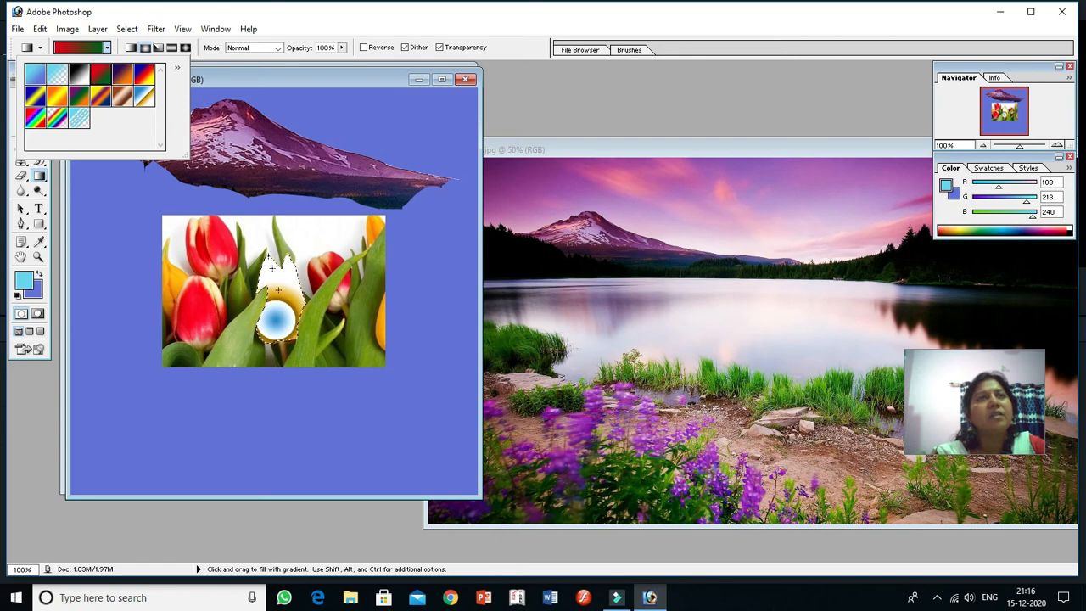
click(176, 67)
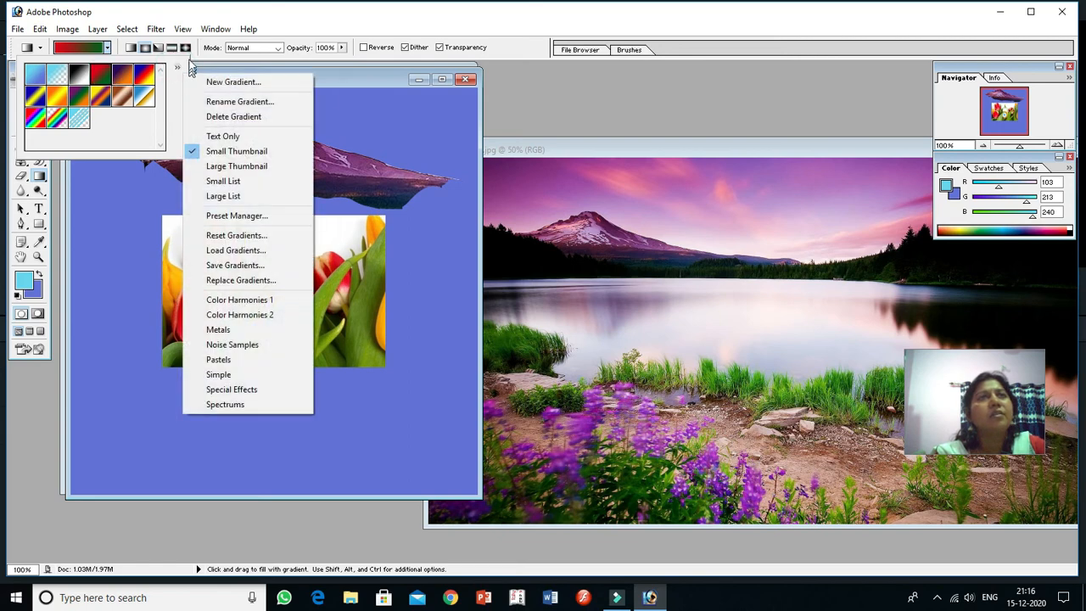
click(260, 18)
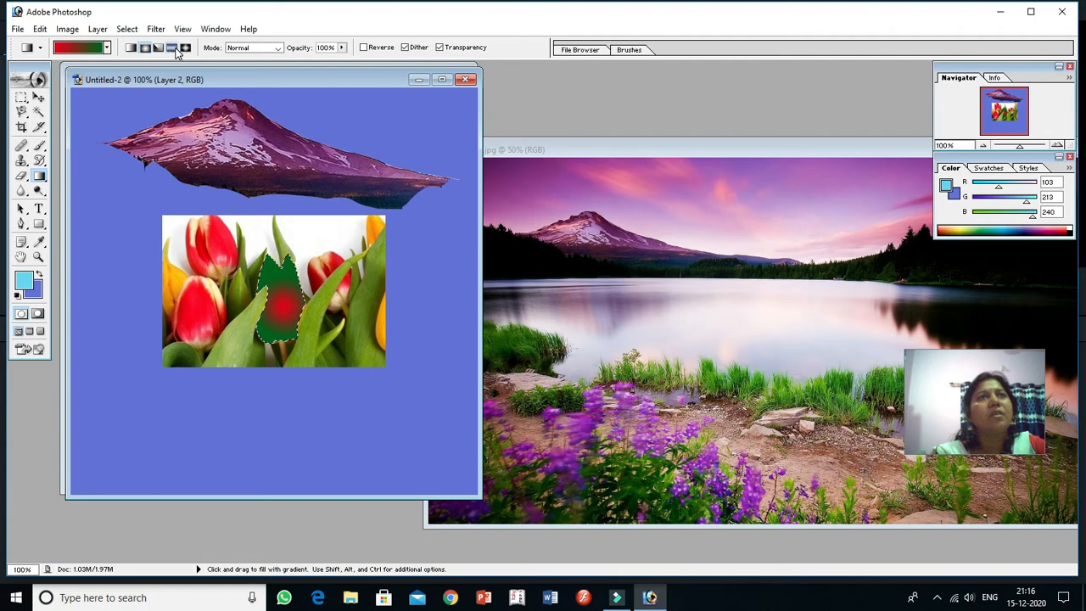
Step: Apply the red-to-green gradient to the selected tulip in reflected, linear and finally diamond style
click(174, 48)
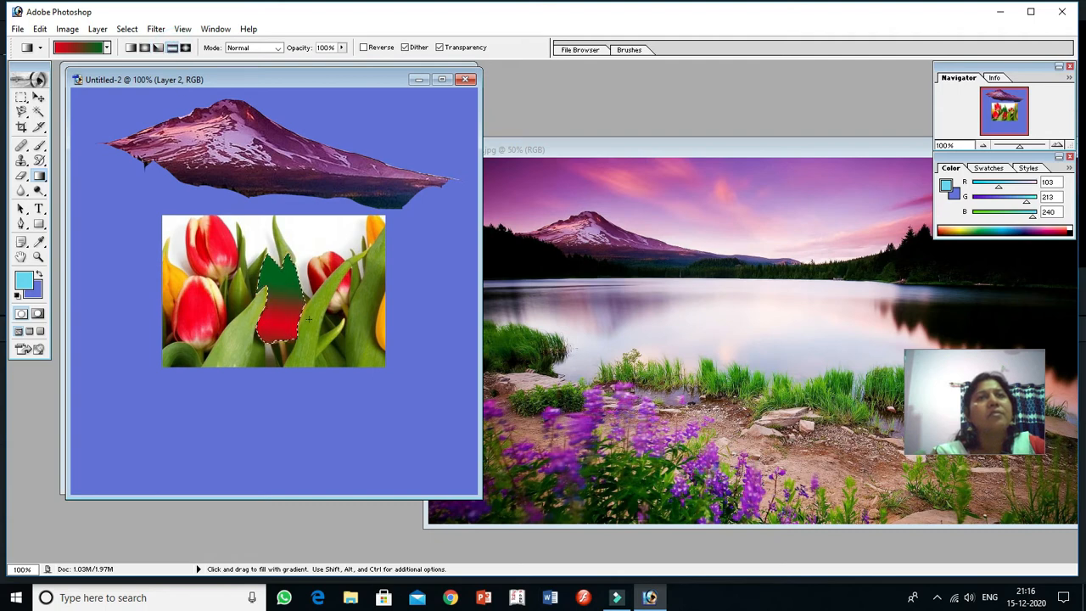
click(130, 48)
drag(268, 270, 306, 331)
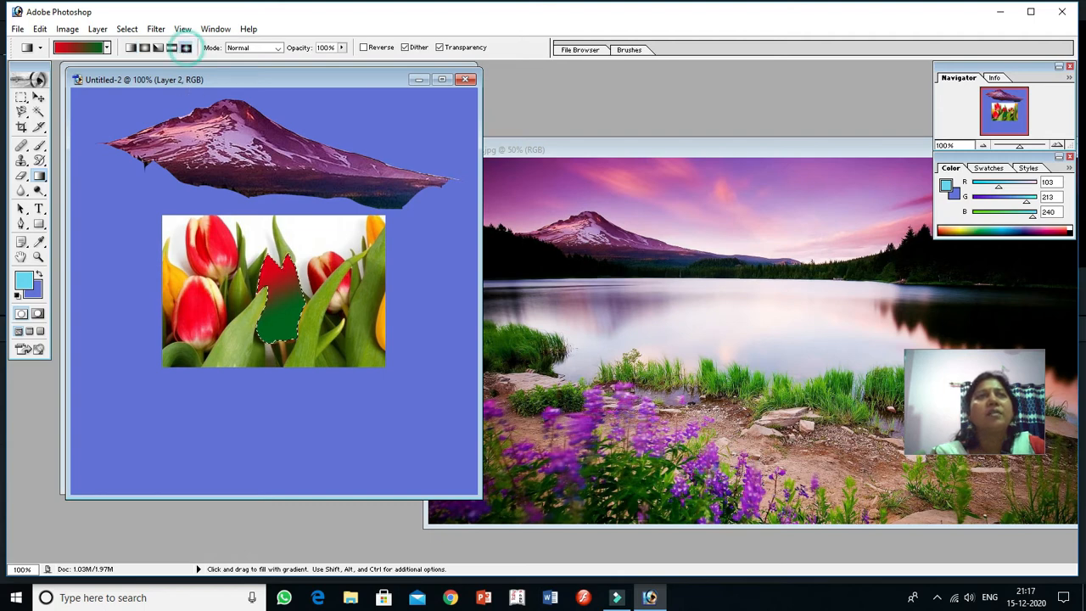
click(186, 48)
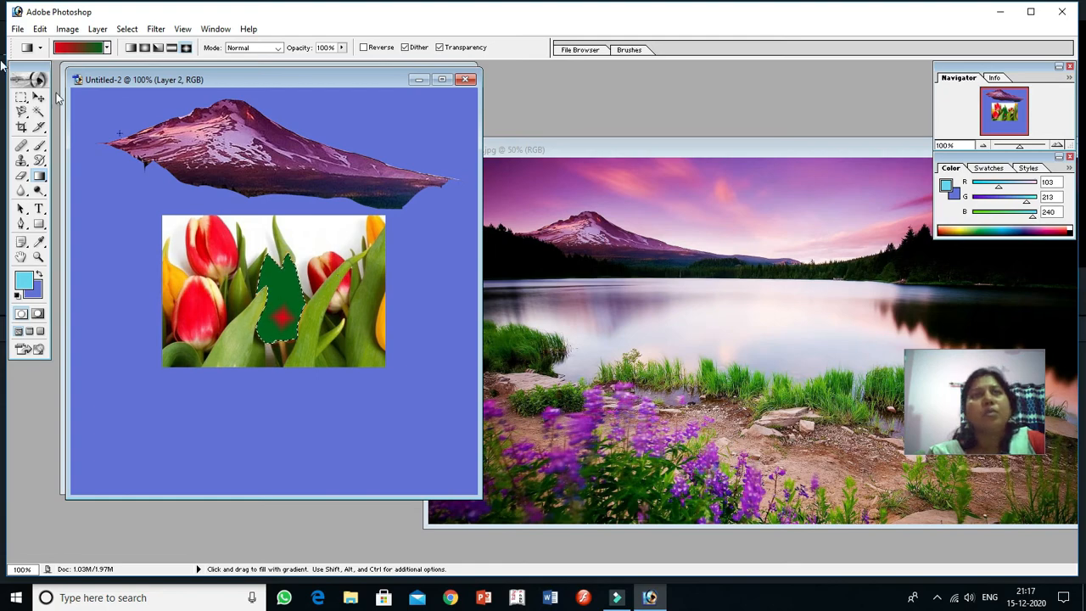
Step: Create a new 329 × 224 pixel RGB document, Untitled-3, with transparent contents and maximize its window
click(17, 30)
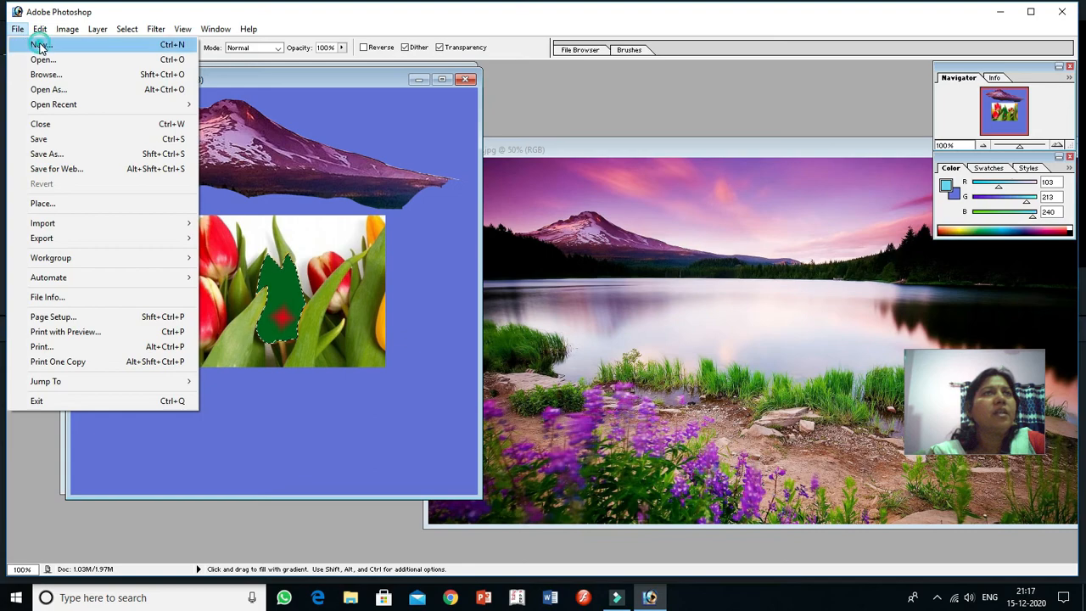
click(39, 42)
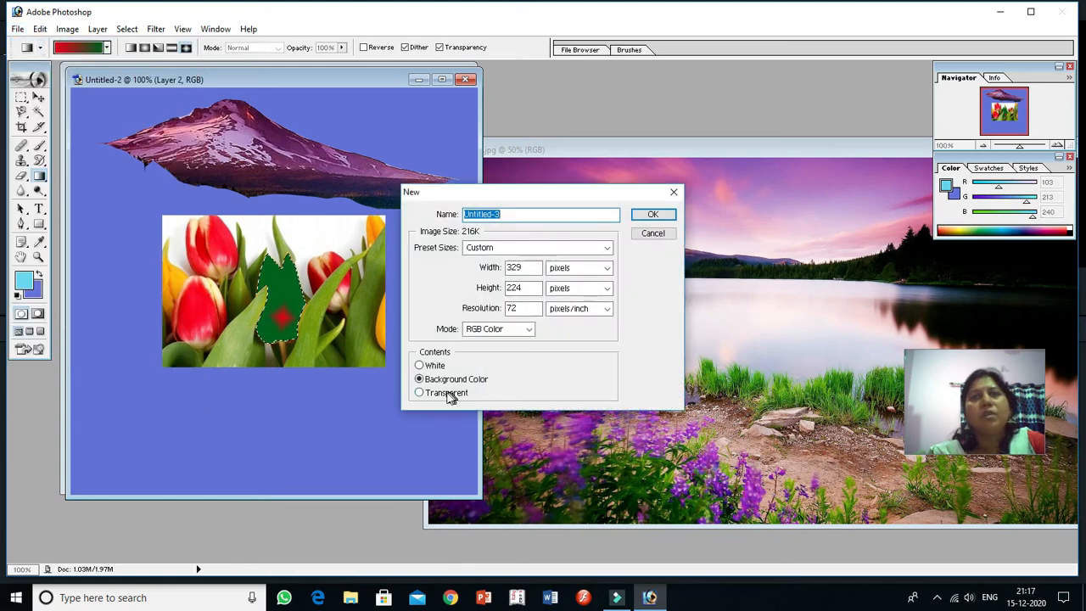
click(436, 396)
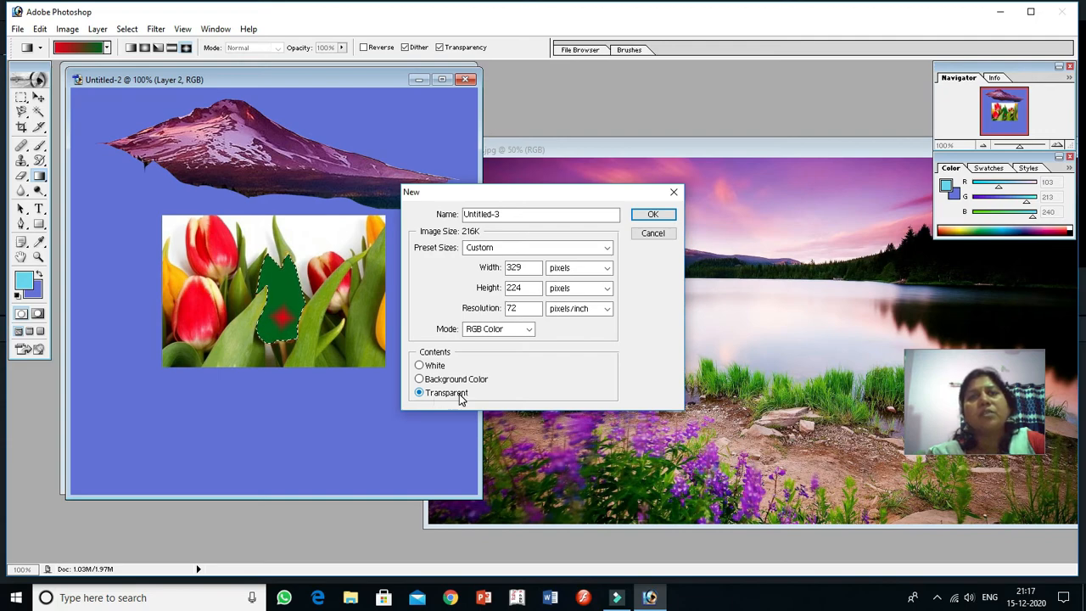
click(653, 214)
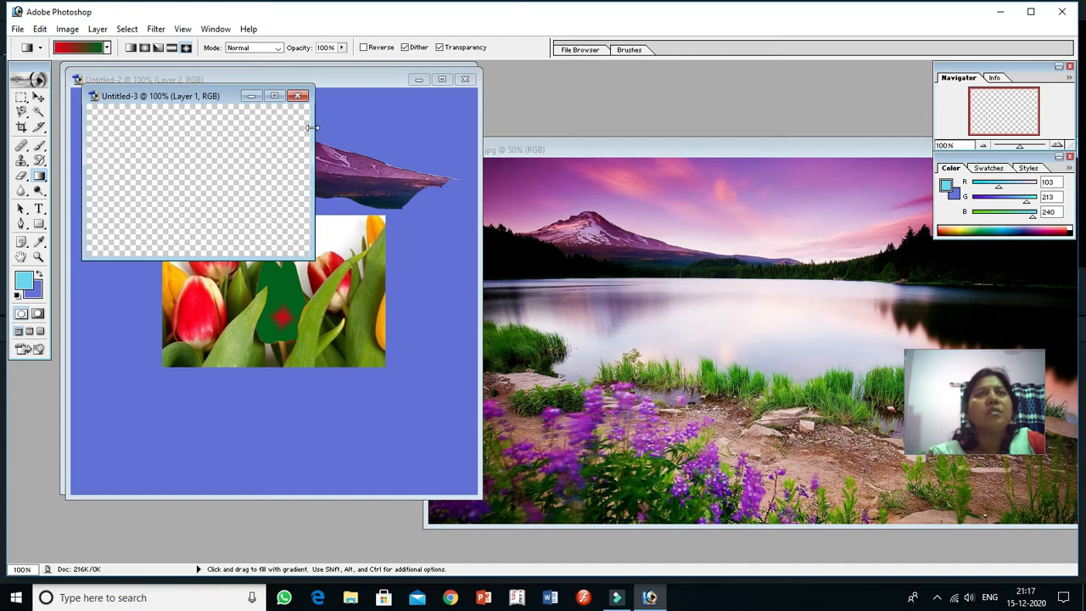
click(279, 96)
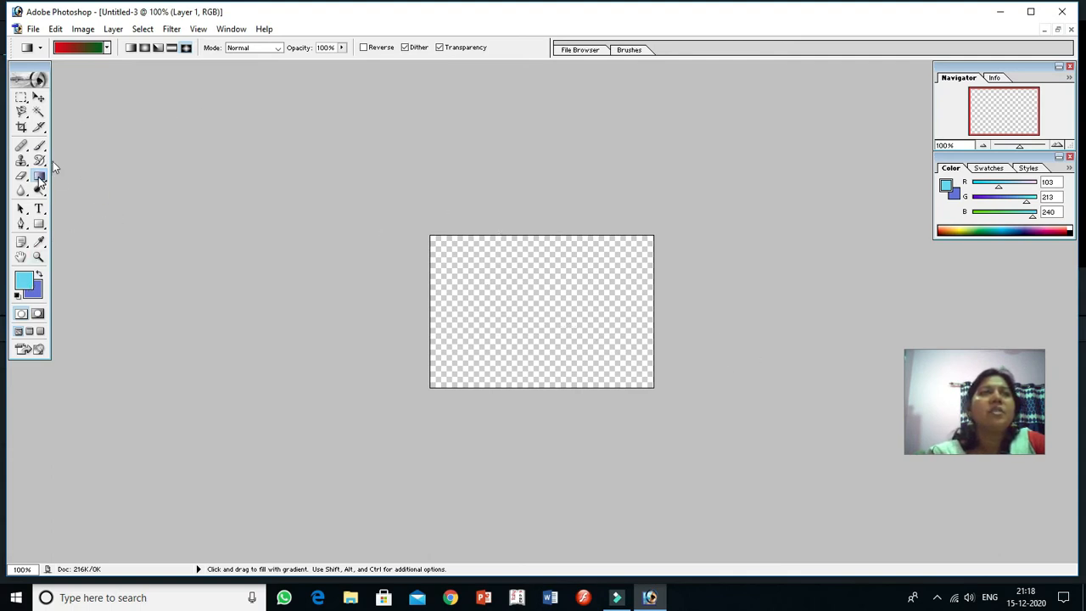
Step: Fill the transparent canvas with the rainbow spectrum gradient in radial style, centred in the lower-left part
click(106, 47)
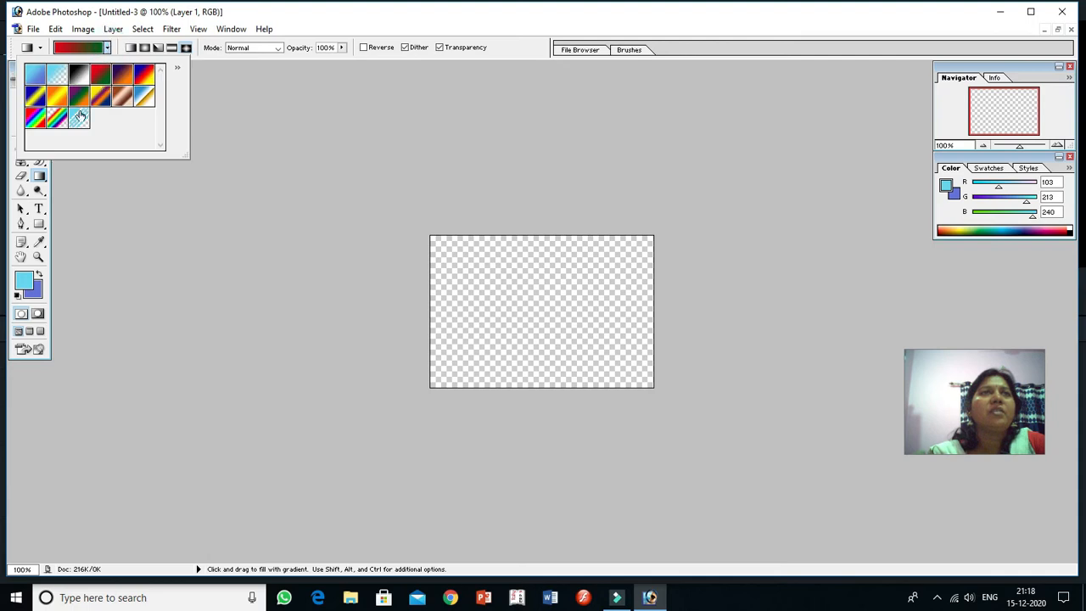
click(34, 117)
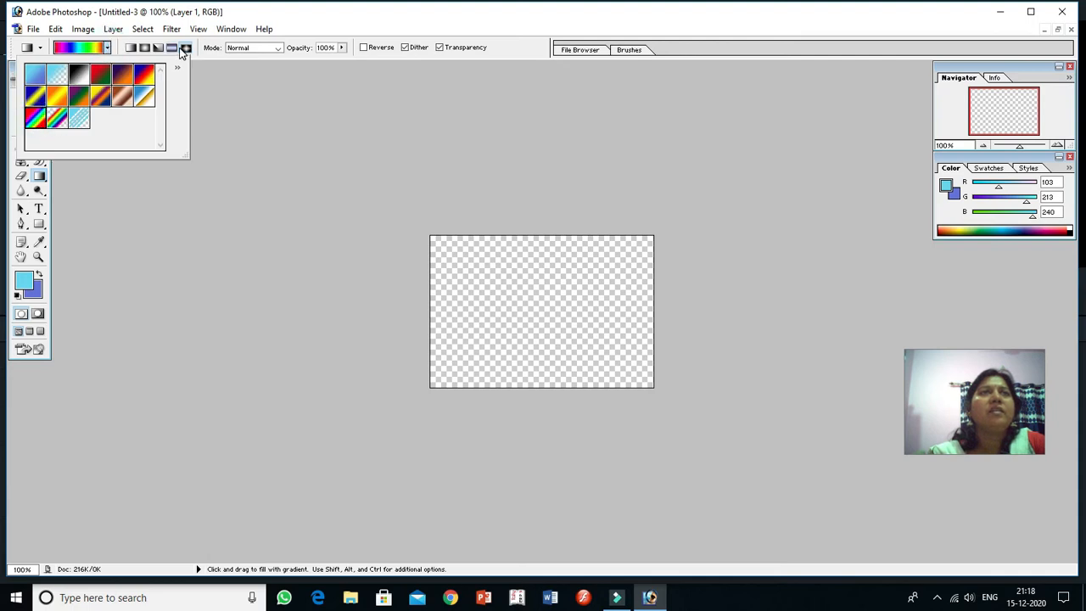
click(171, 48)
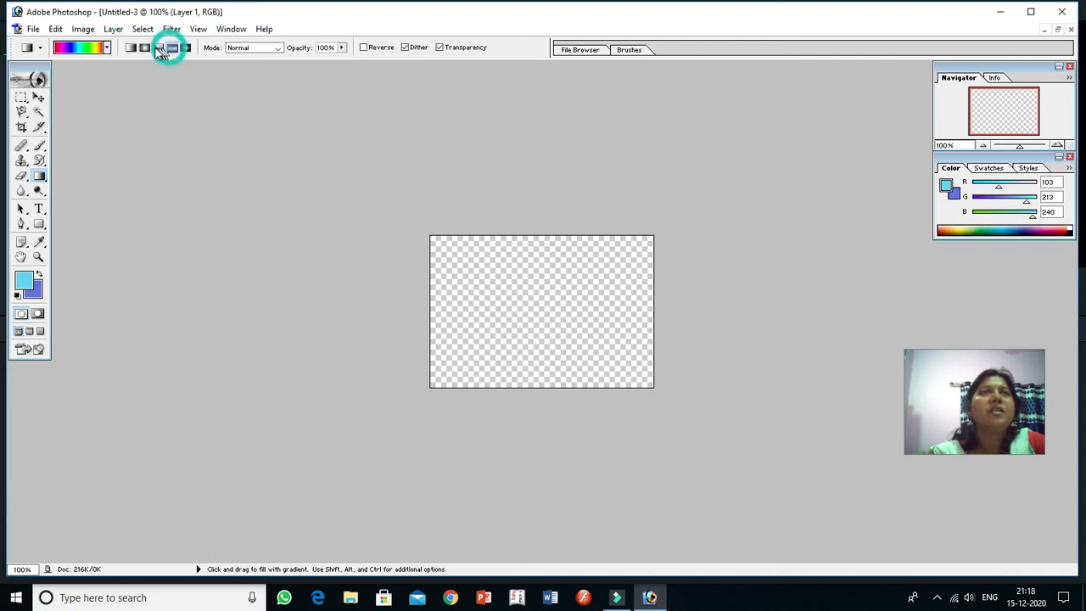
click(144, 47)
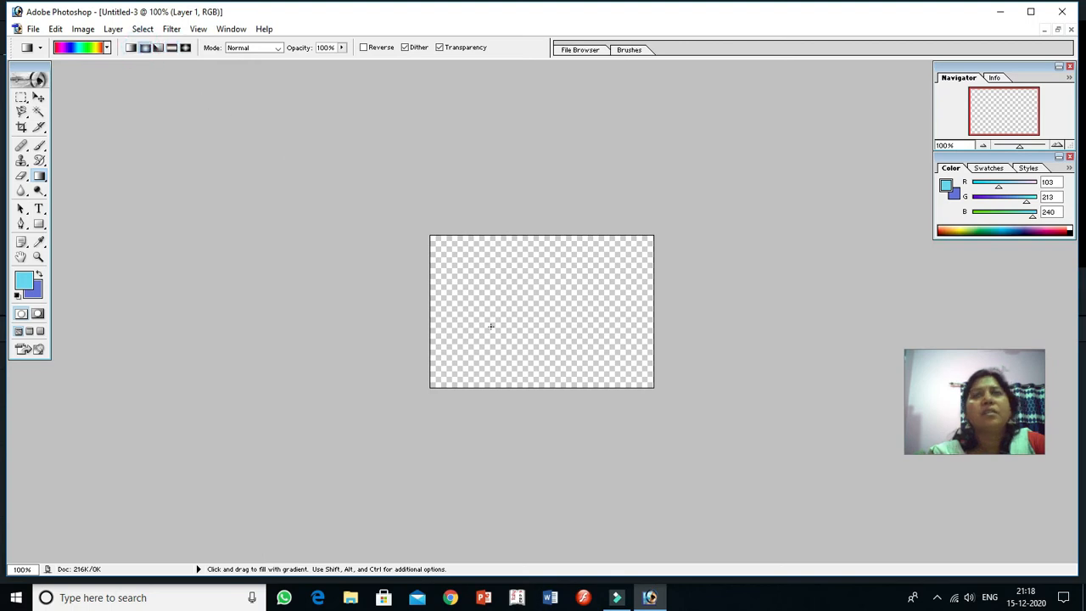
drag(490, 326, 565, 319)
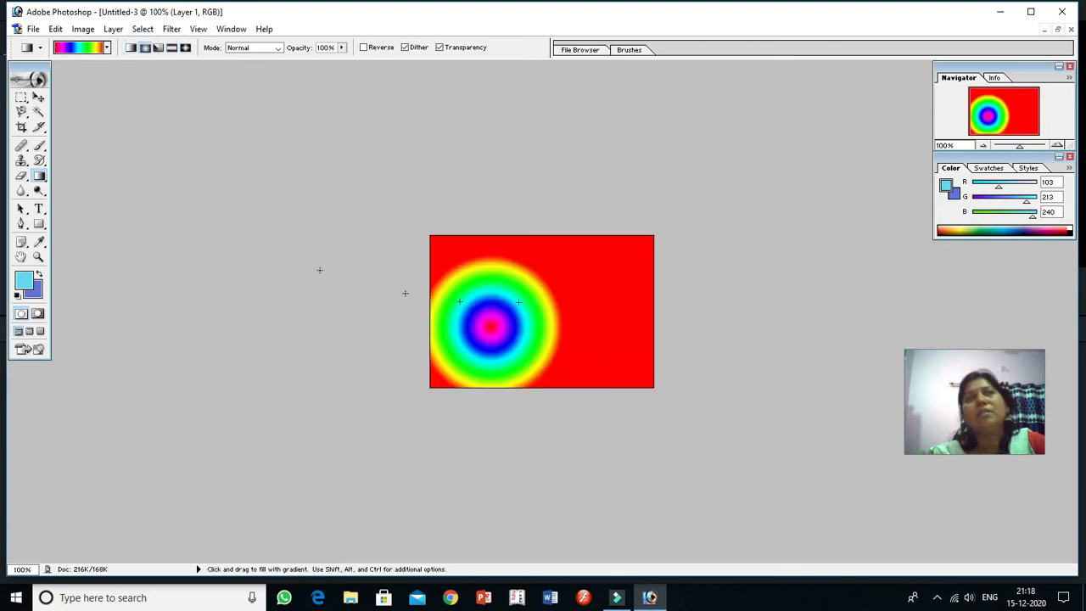
Step: Refill the canvas several times with the rainbow spectrum gradient in diamond style, varying its position and size
click(185, 47)
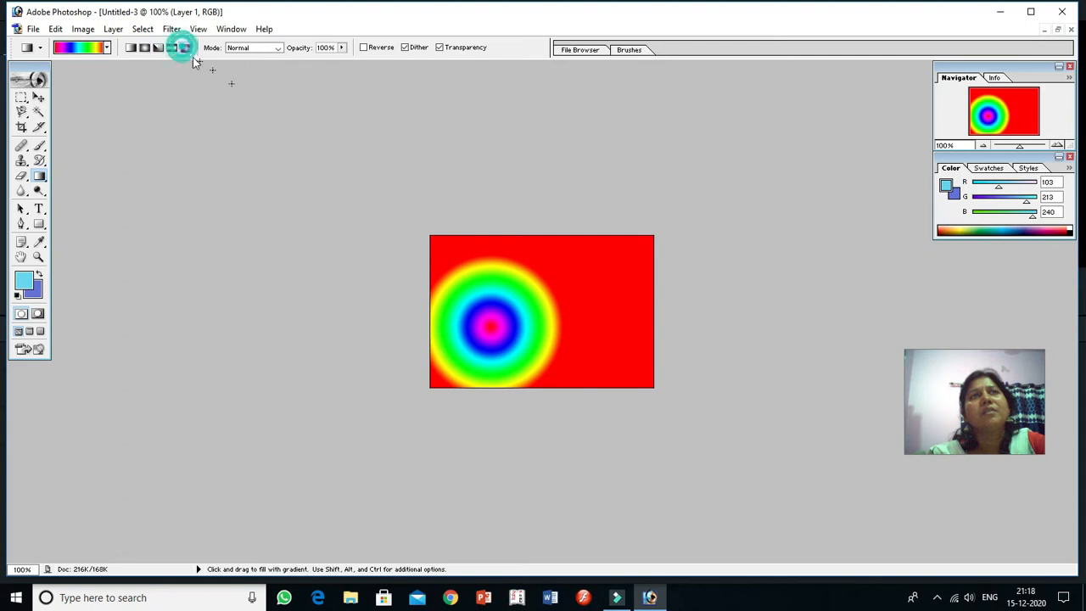
drag(602, 265, 611, 268)
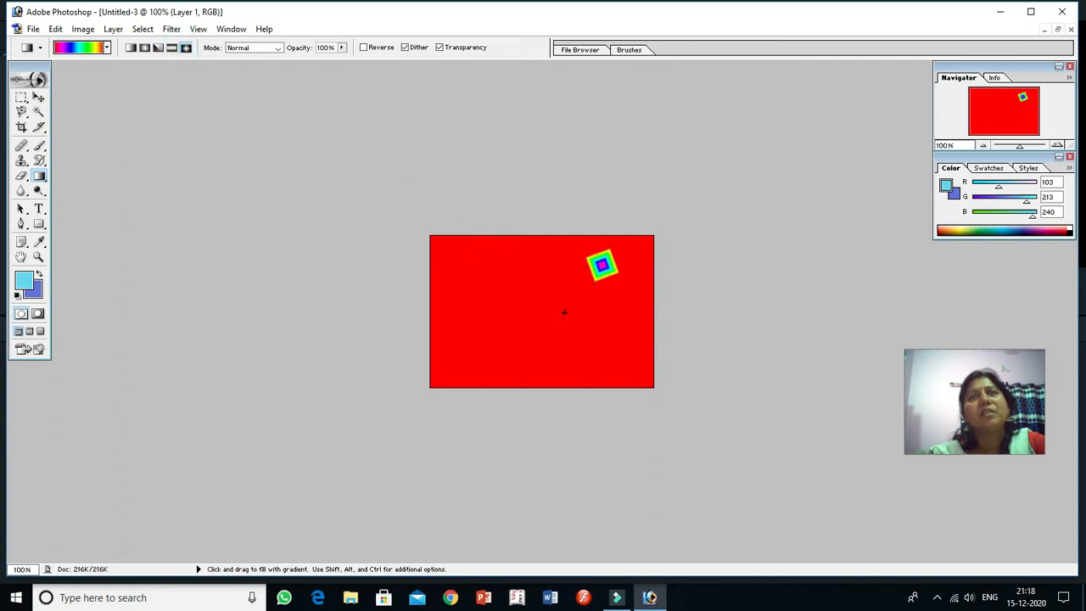
drag(556, 343, 568, 348)
drag(494, 331, 501, 336)
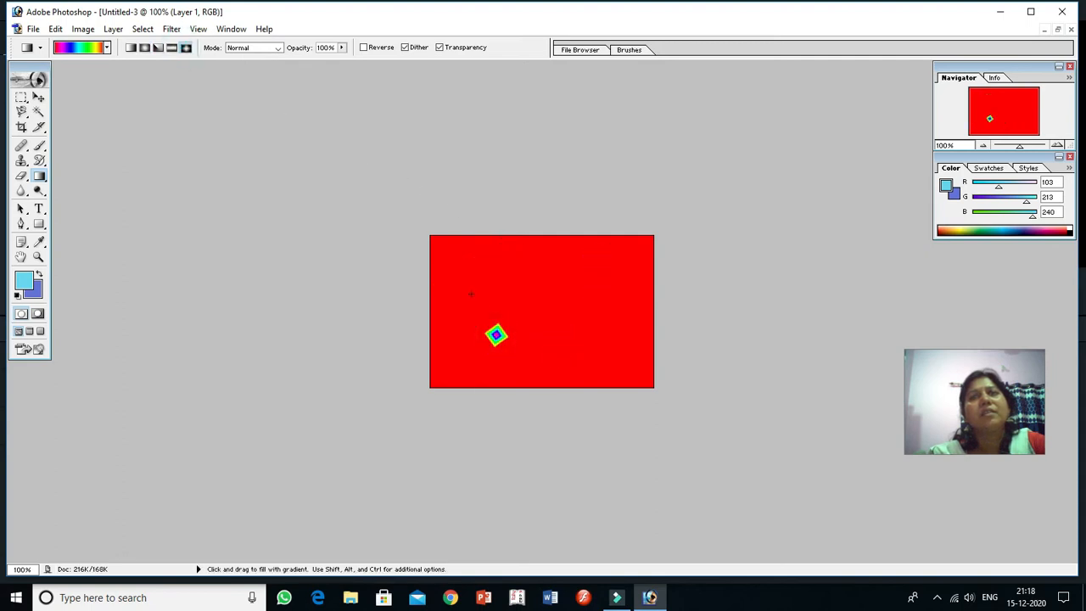
drag(471, 295, 525, 257)
drag(592, 344, 570, 291)
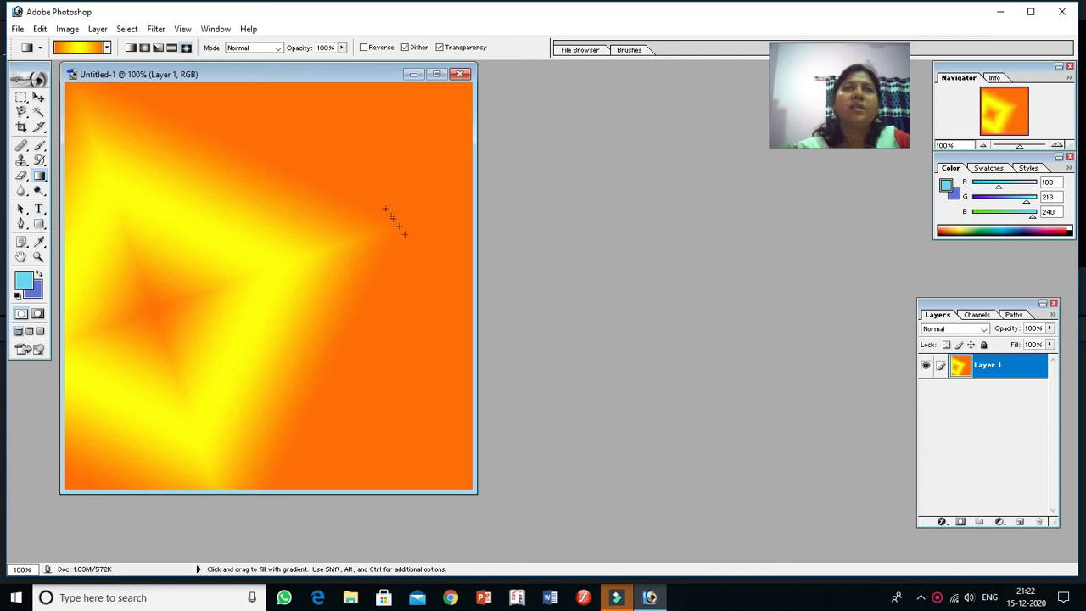
Step: Add the light blue horizontal text "skdav" in 48 pt Felix Titling near the top of Untitled-1 and commit it
click(39, 210)
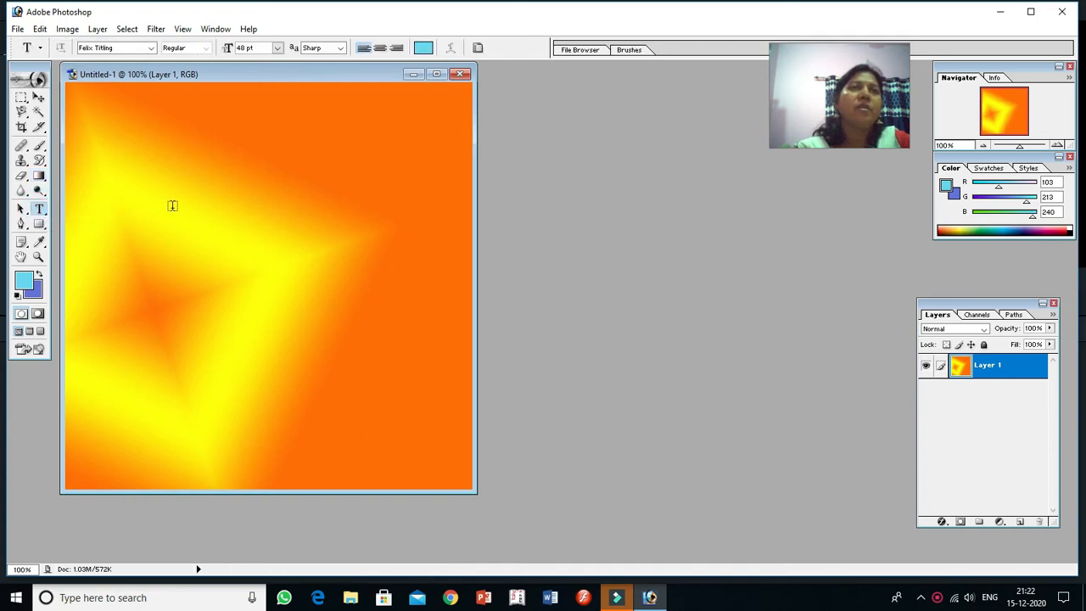
click(205, 158)
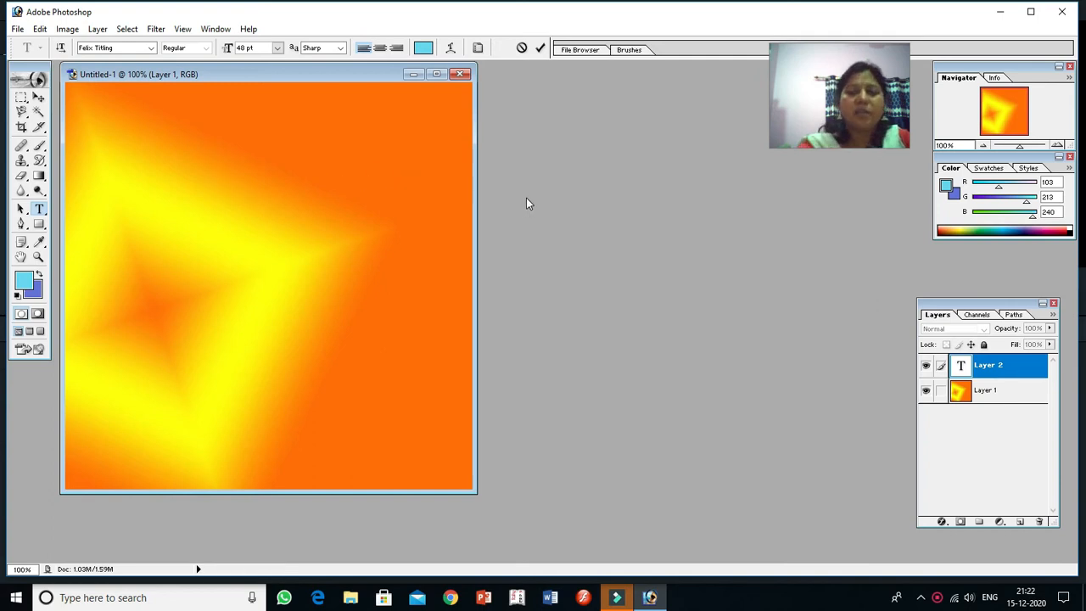
text(SKDAV)
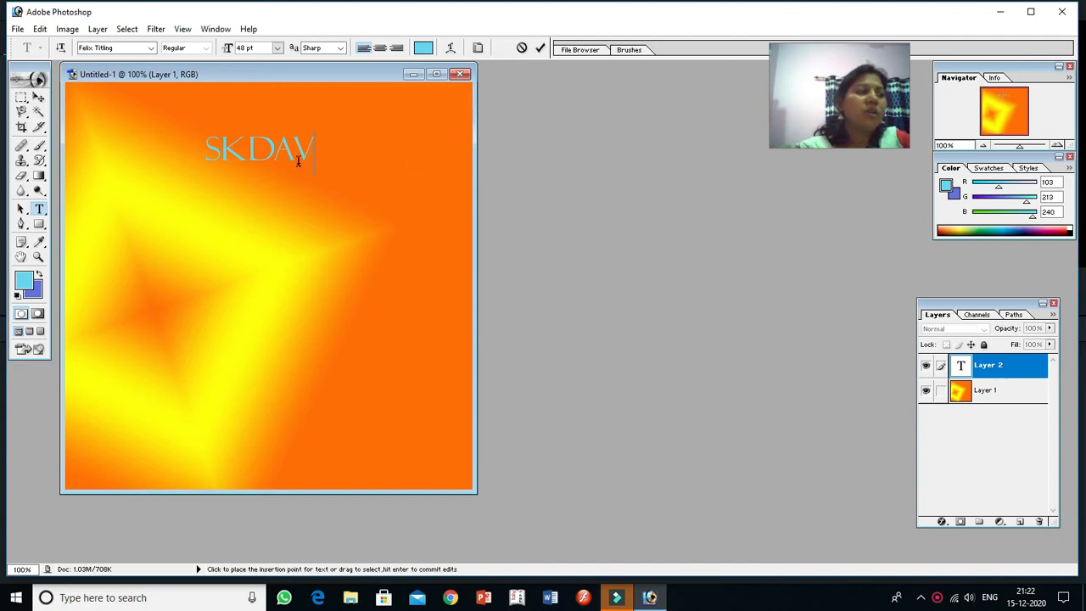
click(992, 395)
click(995, 370)
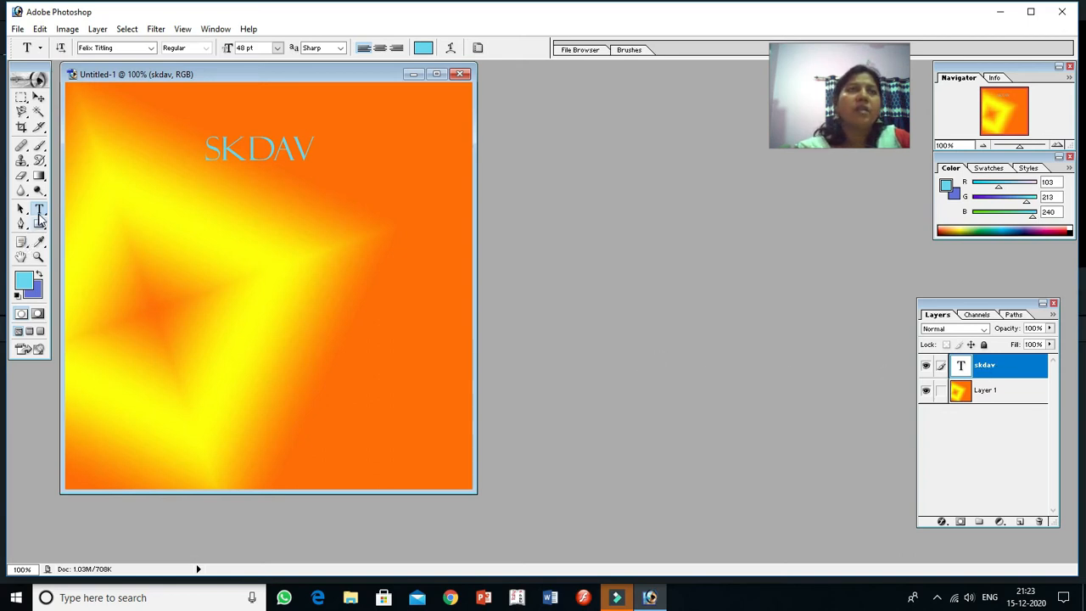
Step: Change the selected "skdav" text to the Gabriola font at 60 pt
click(208, 147)
drag(208, 147, 318, 155)
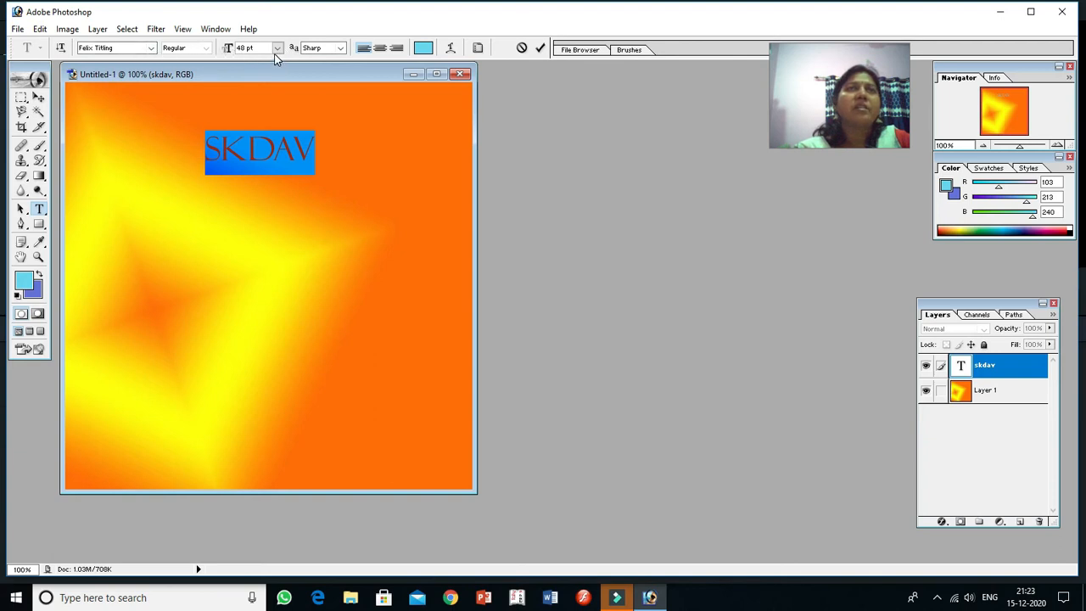
click(151, 48)
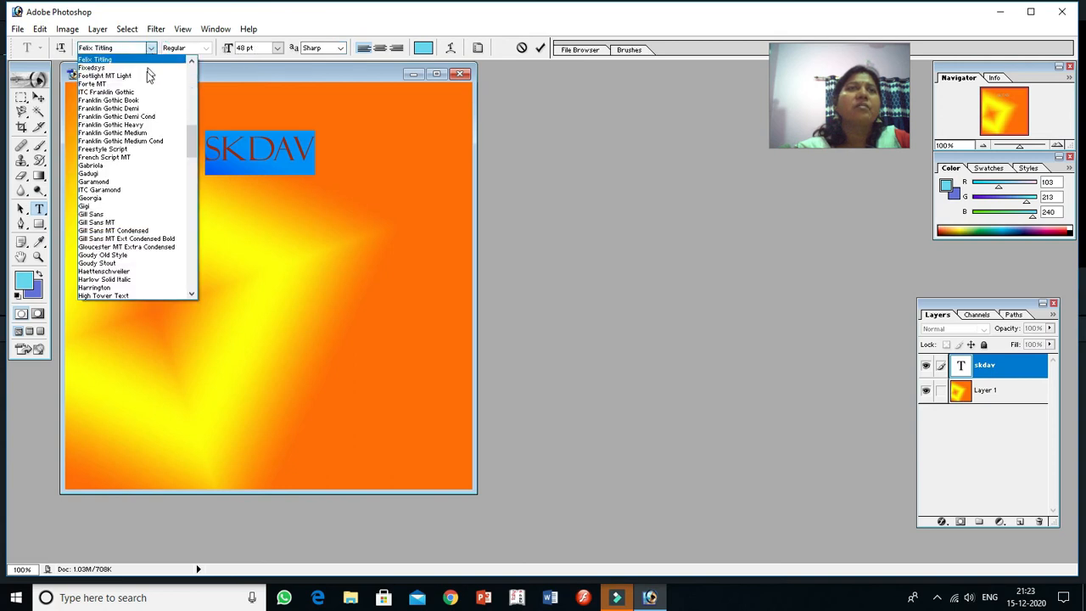
click(100, 165)
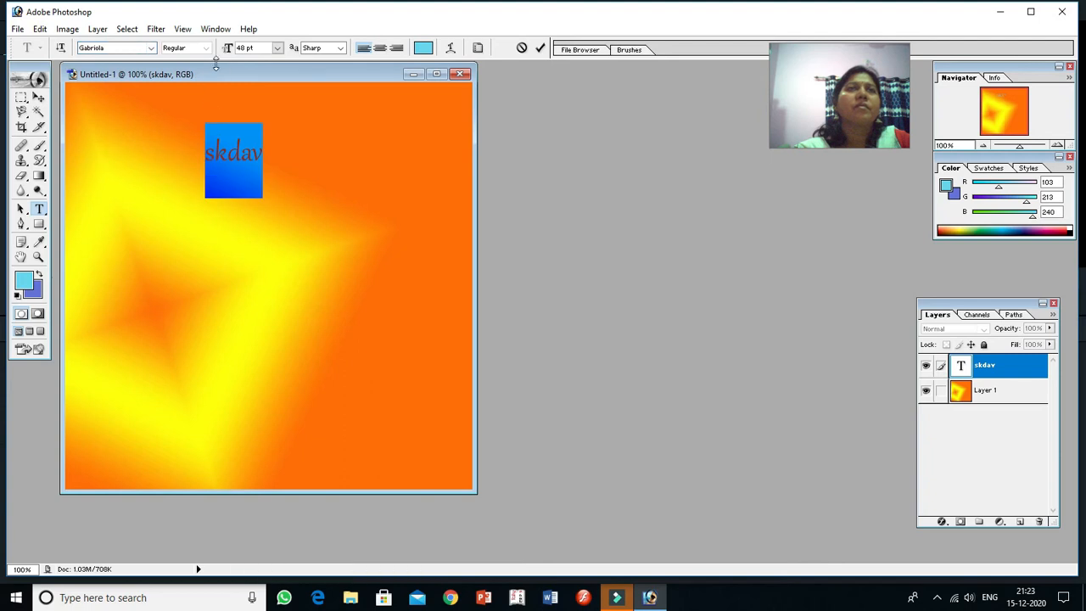
click(278, 48)
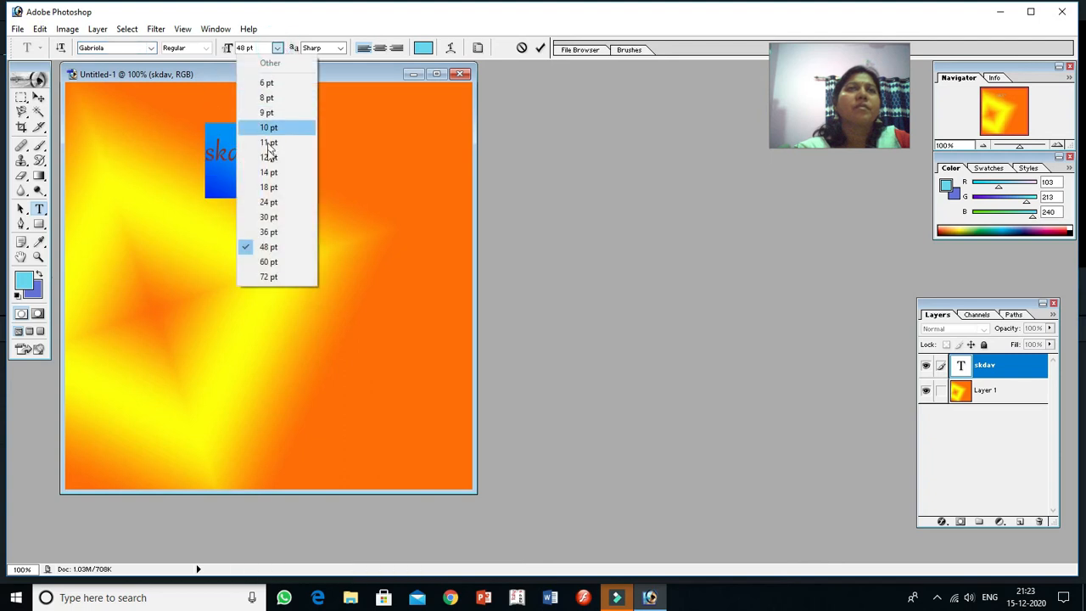
click(268, 218)
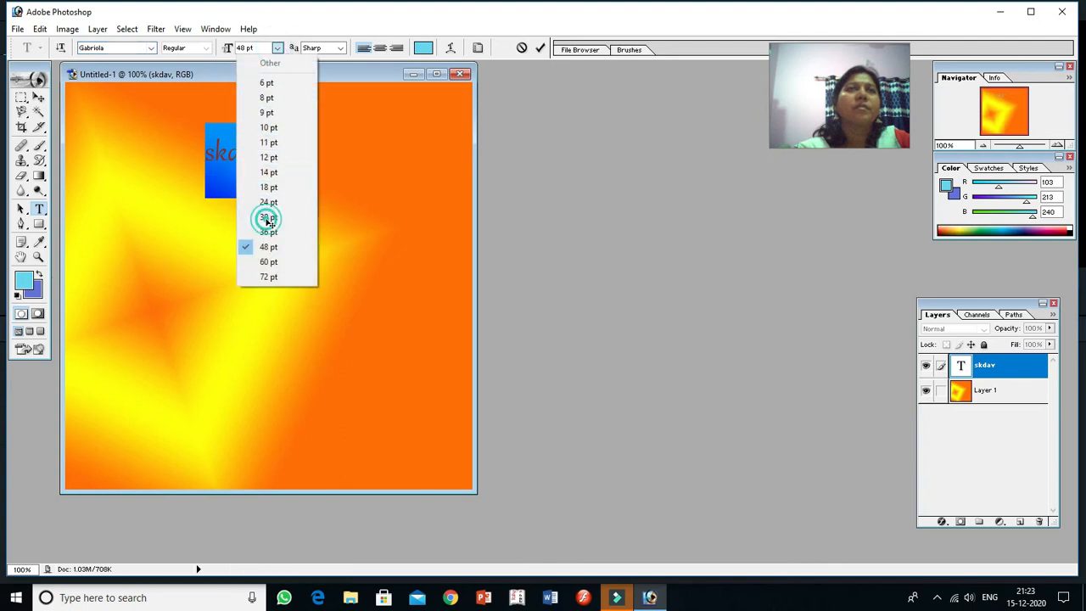
click(278, 47)
click(269, 261)
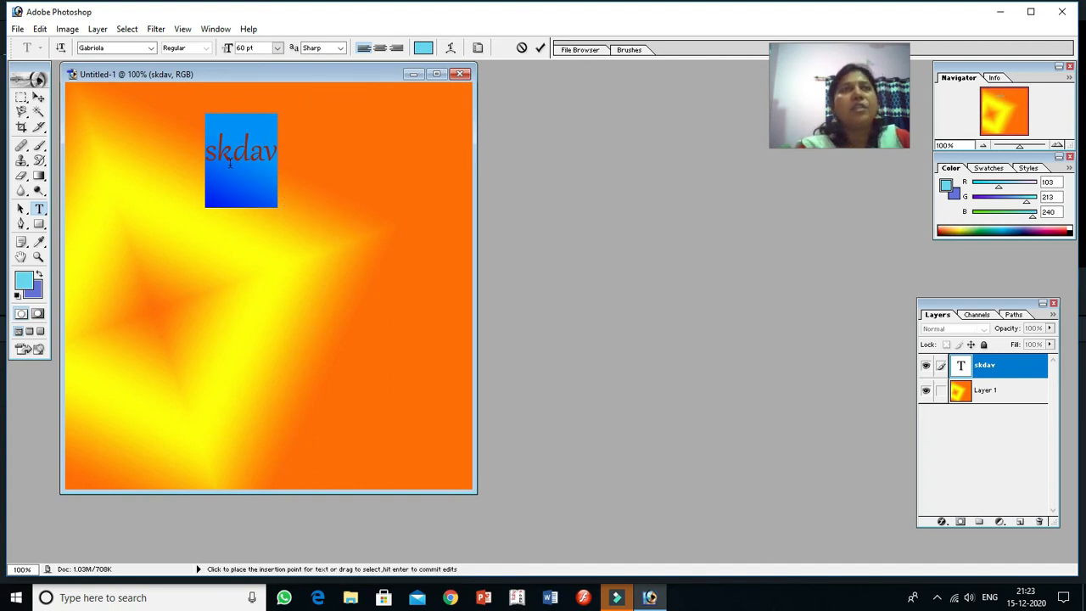
Step: Replace the selected text with "graphics & multi" and maximize the Untitled-1 document window
key(BackSpace)
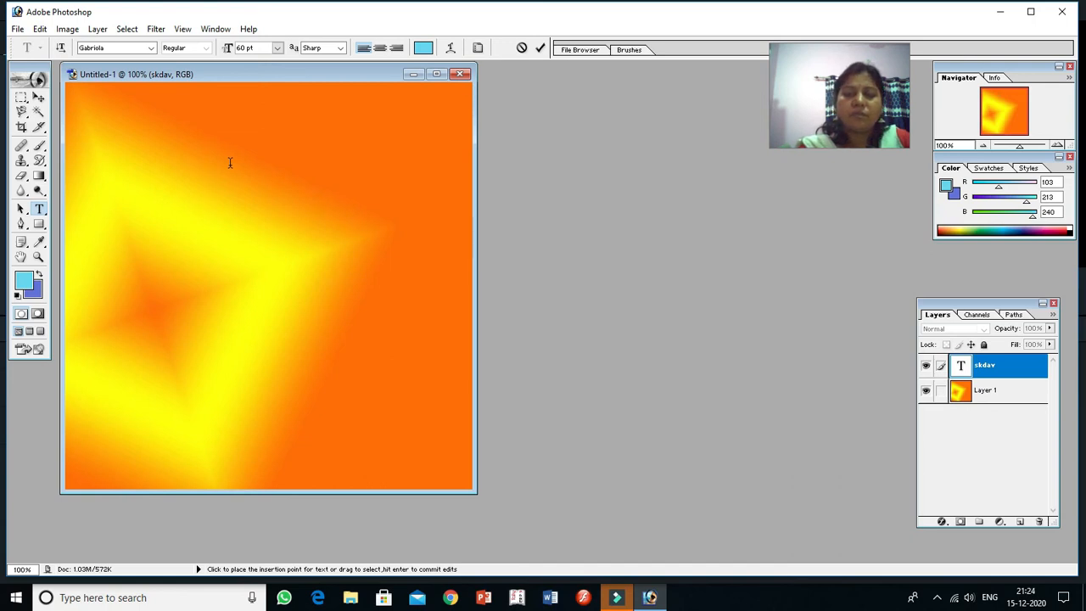
text(graphics)
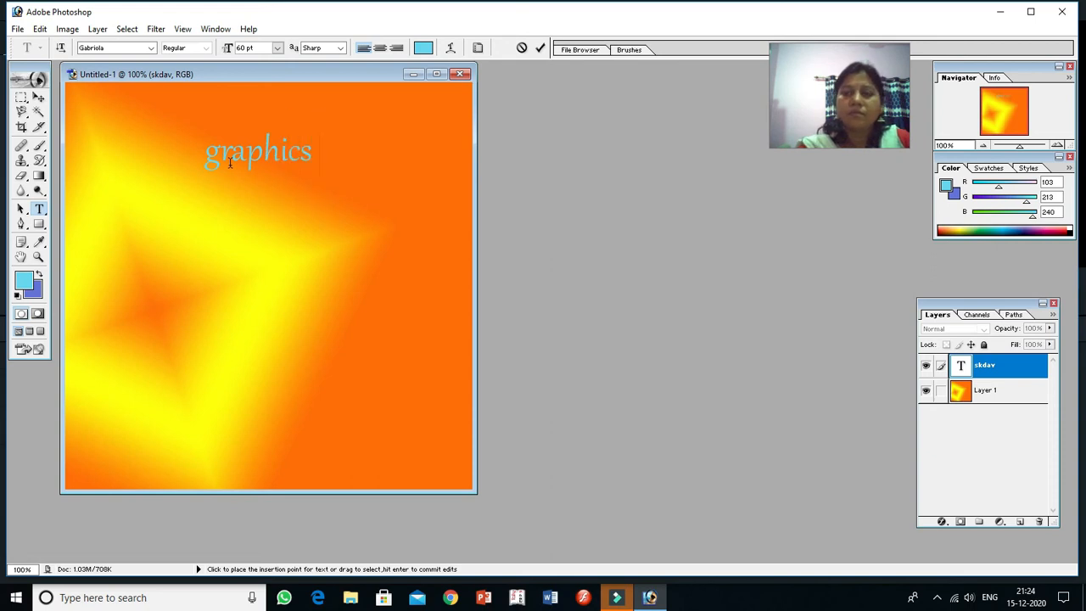
text( & multi)
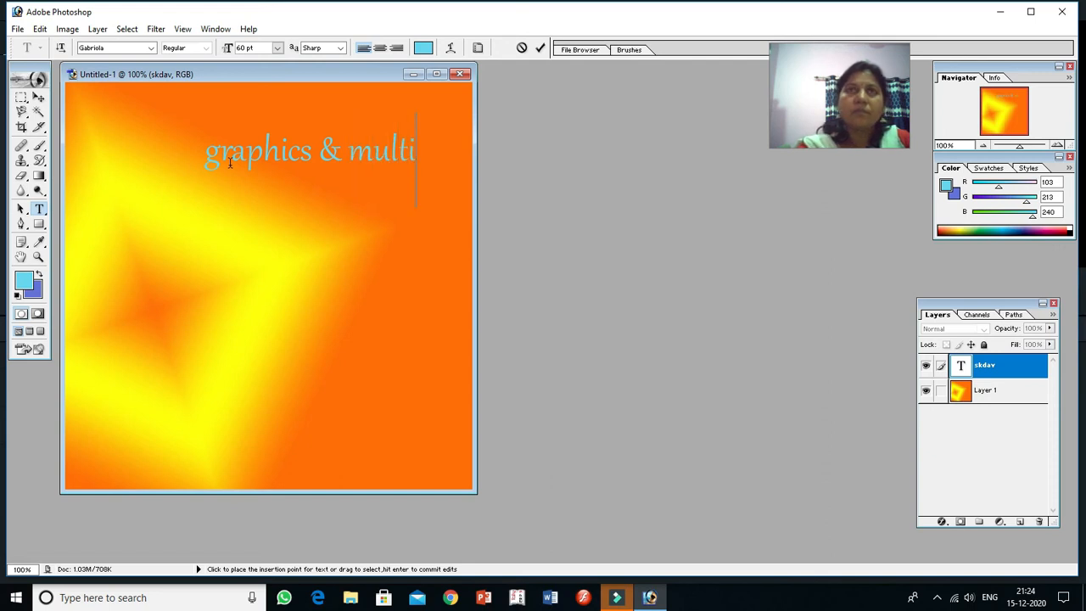
text(med)
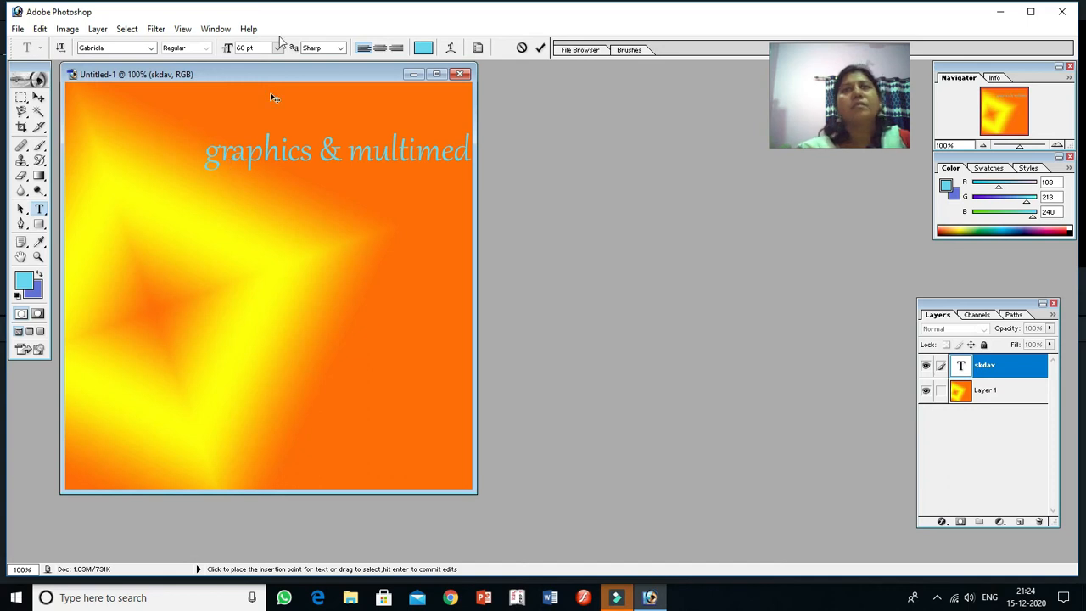
click(438, 74)
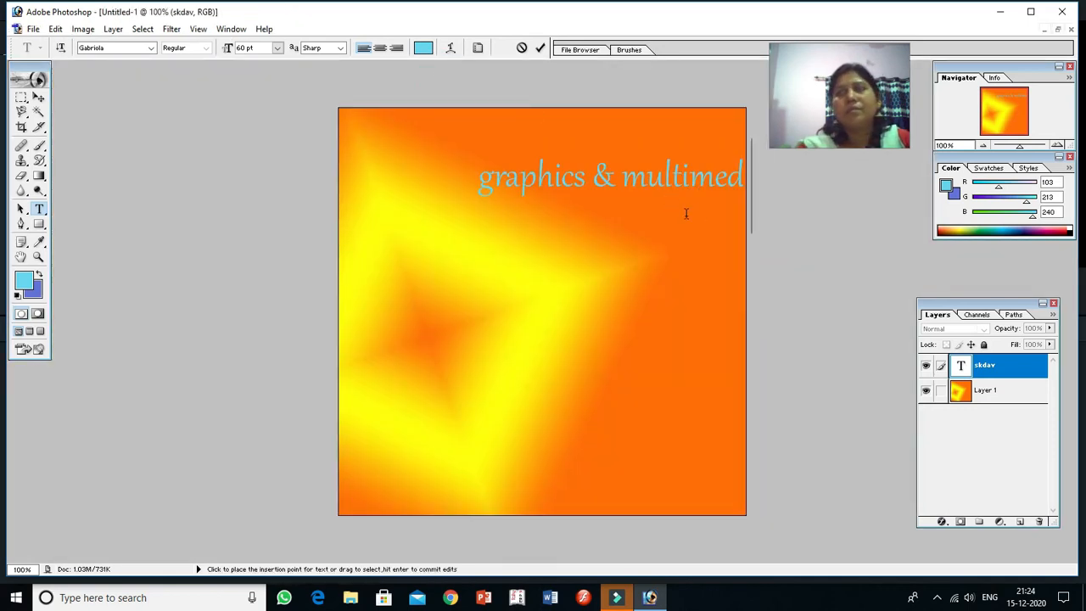
key(BackSpace)
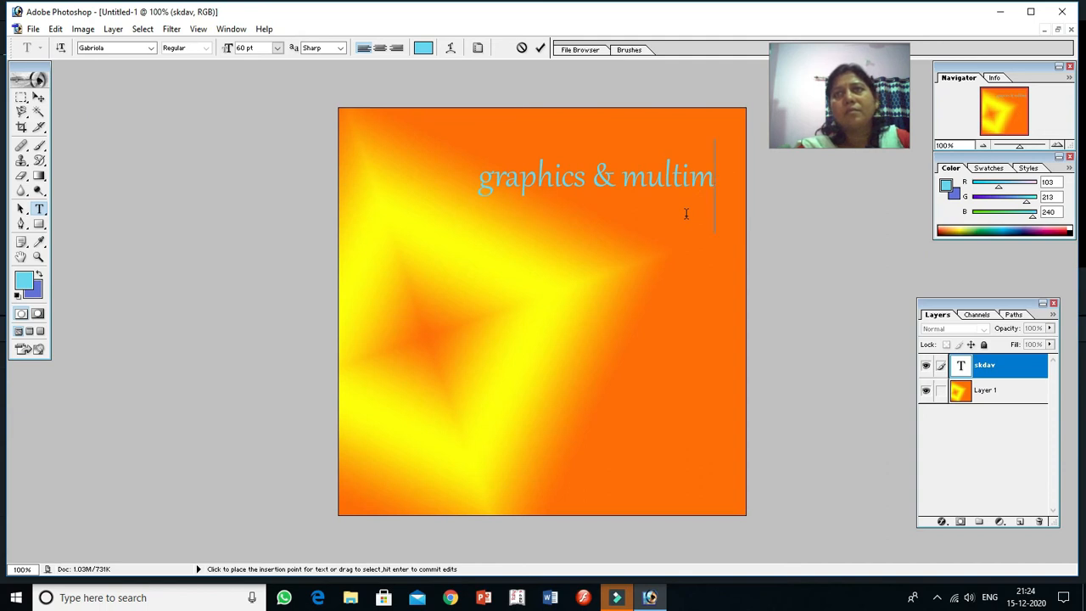
key(BackSpace)
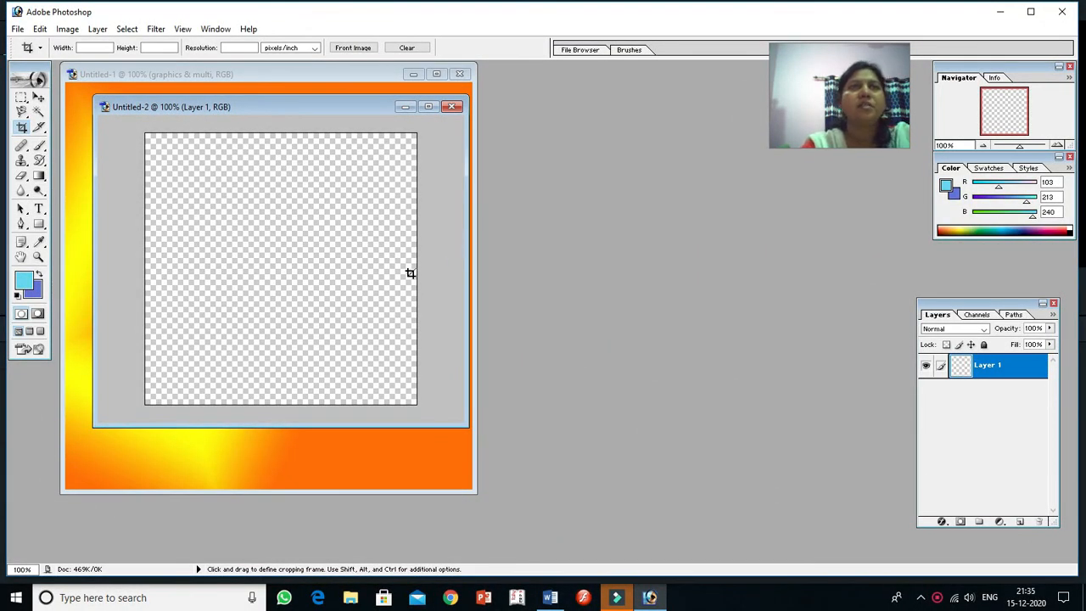
Step: Open the ANIMAL fox picture from the current folder
click(17, 29)
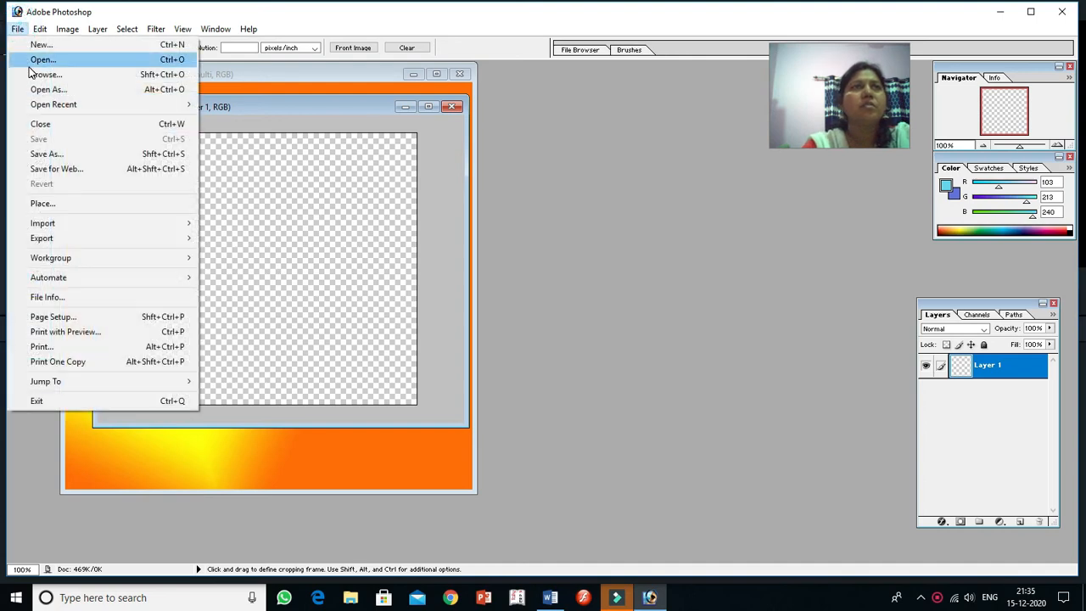
click(29, 62)
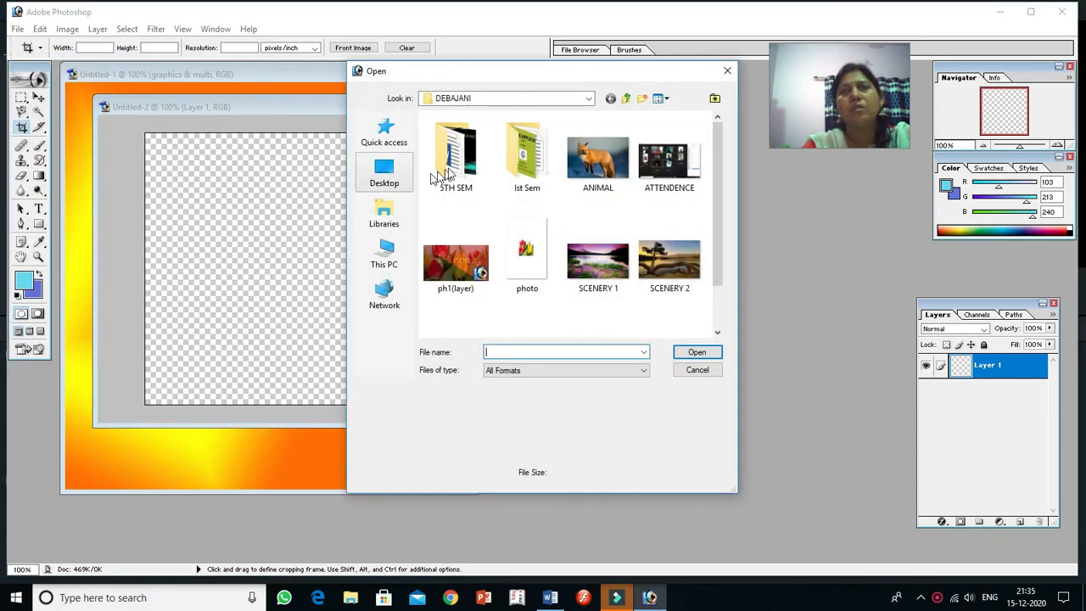
click(597, 159)
click(695, 351)
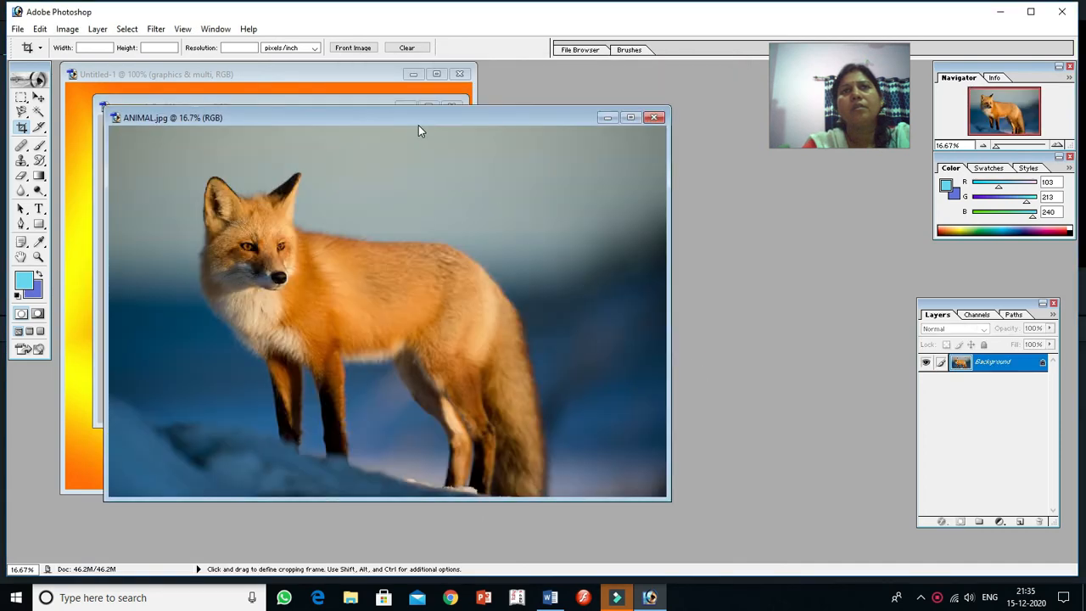
Step: Move the ANIMAL.jpg window away from the other documents and crop the image to the fox's head and chest
drag(408, 113, 638, 111)
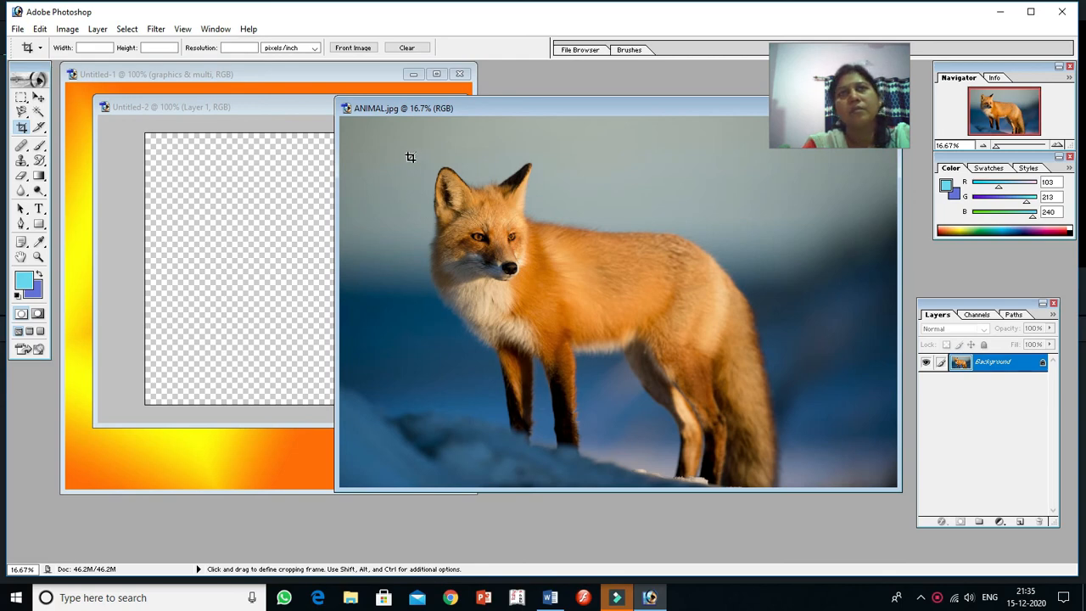
mouse_move(411, 157)
mouse_down()
mouse_move(417, 212)
mouse_move(446, 287)
mouse_move(499, 319)
mouse_move(572, 328)
mouse_up()
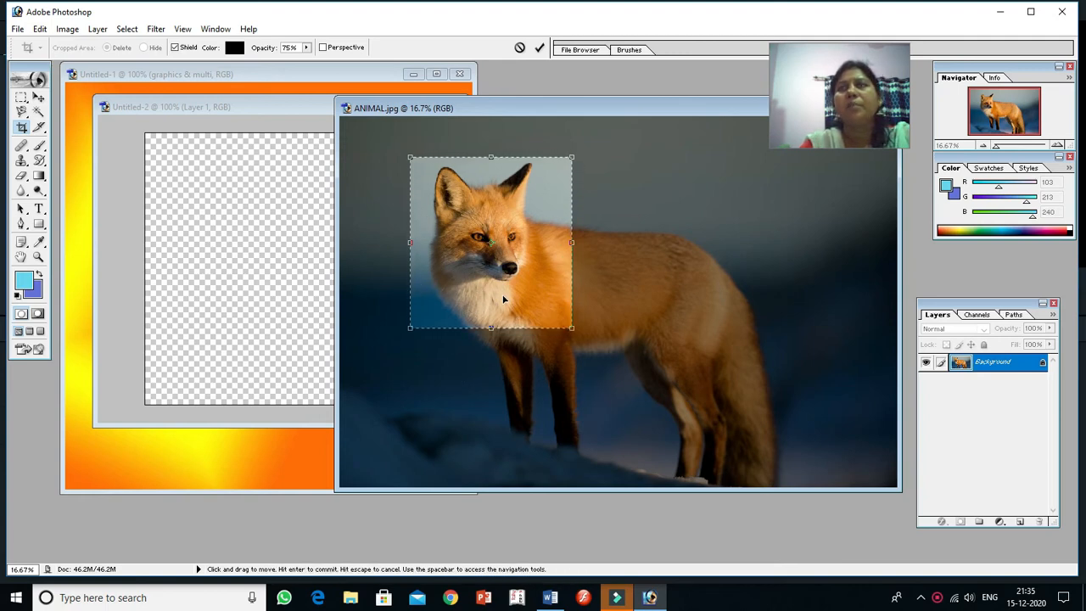
key(Return)
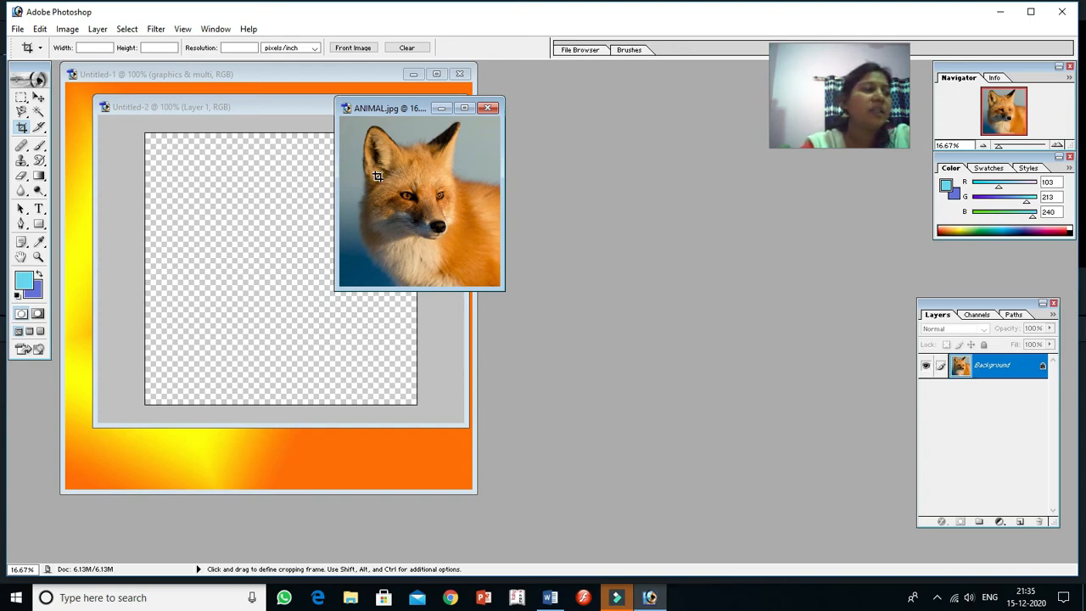
Step: Start the Unsharp Mask filter on the cropped fox, setting amount 144%, radius 3.2 pixels and threshold 156 levels
click(155, 30)
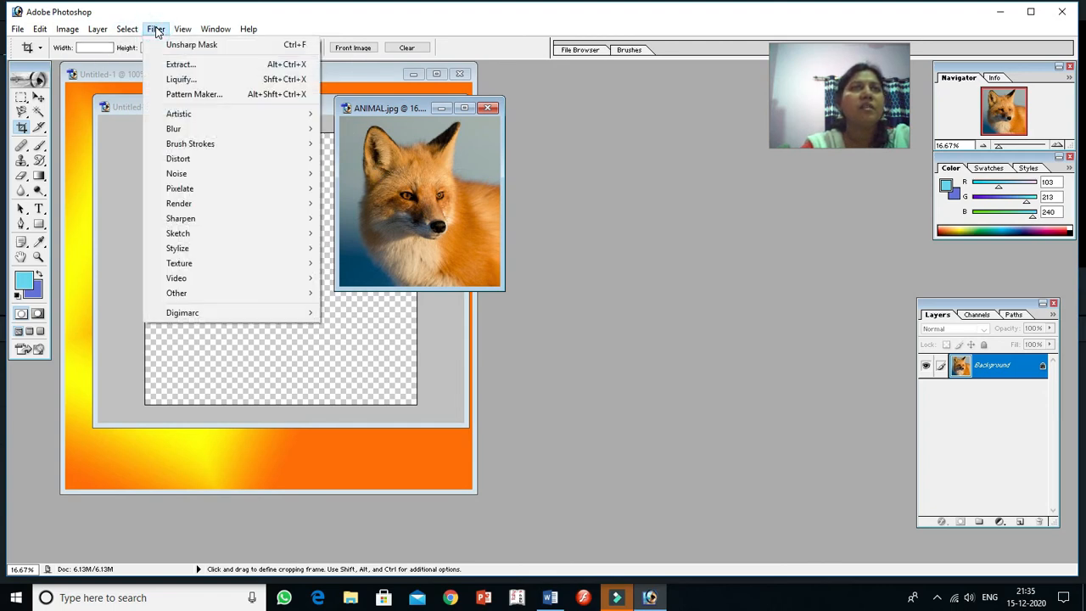
mouse_move(201, 221)
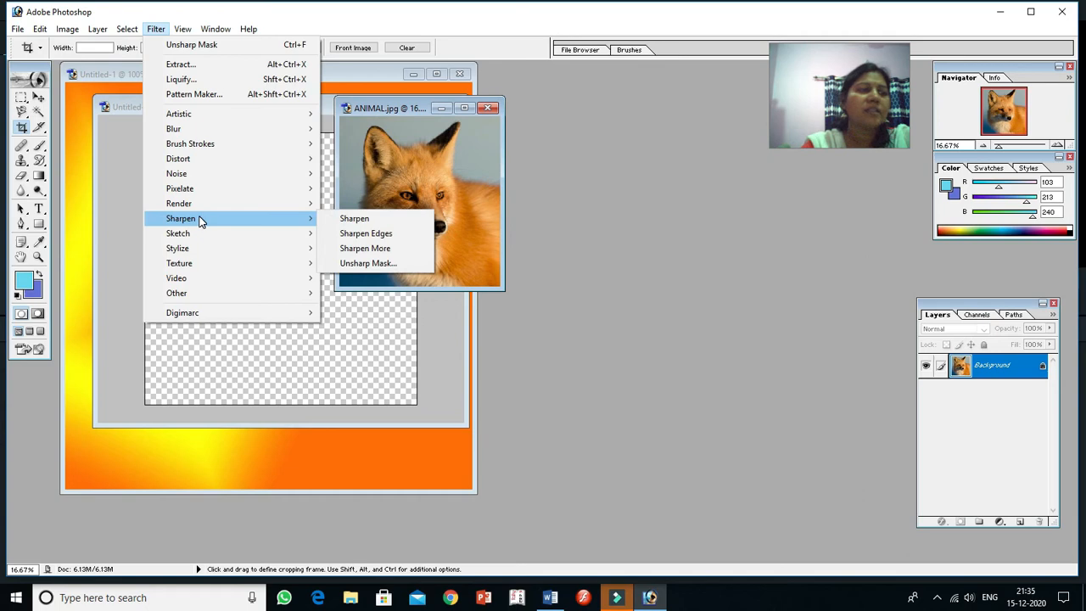
click(368, 263)
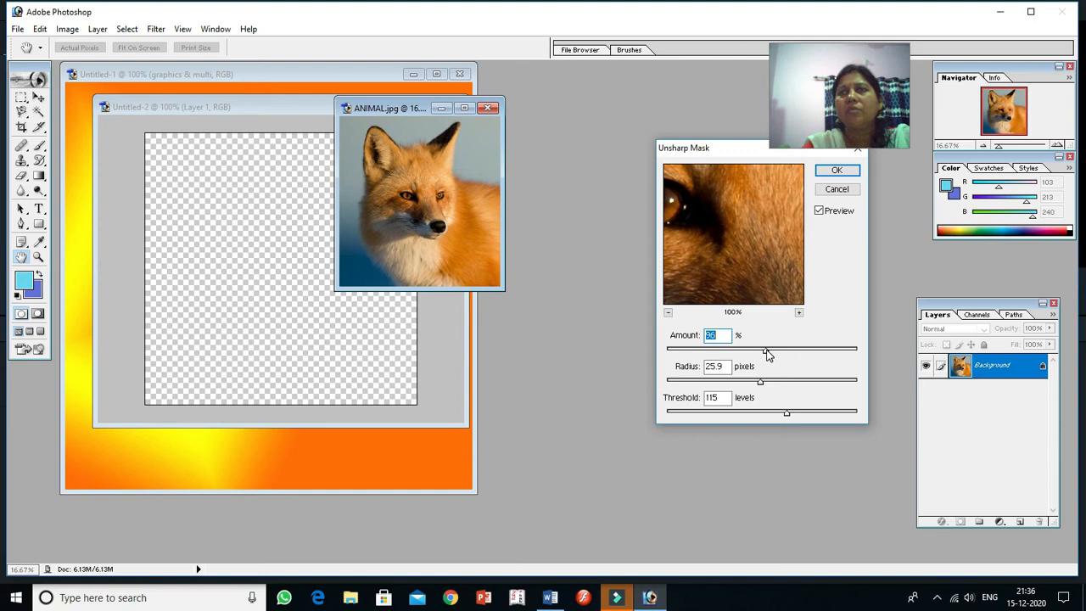
drag(767, 355, 703, 356)
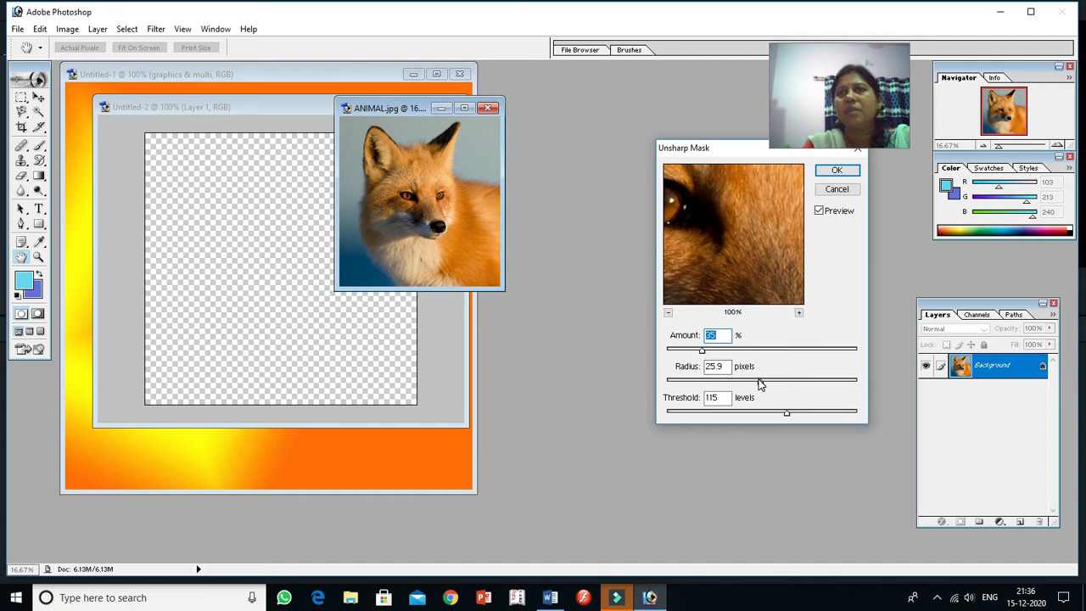
drag(760, 384, 807, 354)
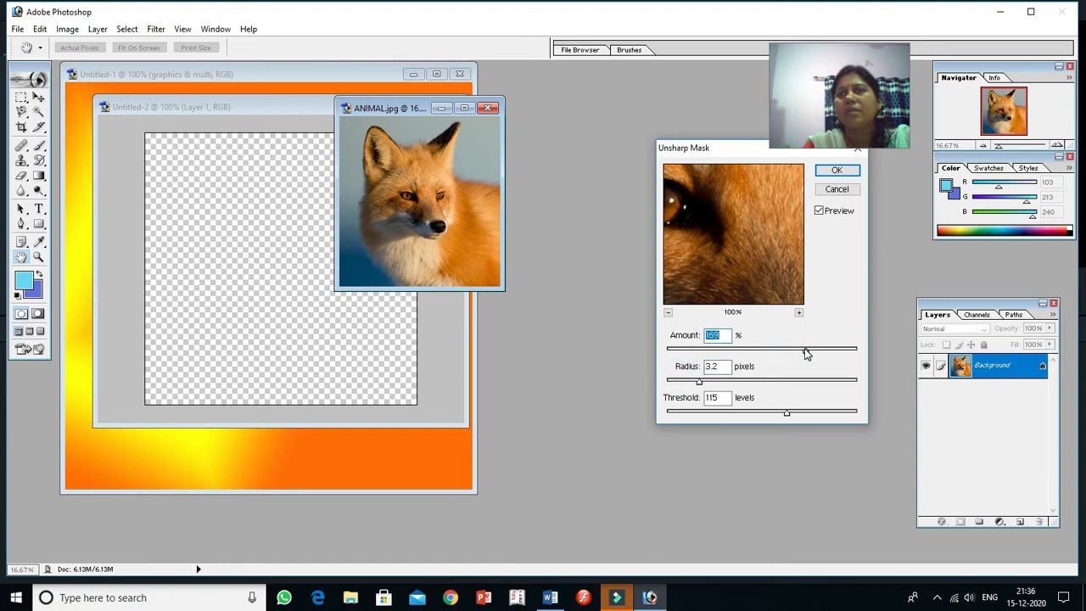
click(788, 416)
drag(757, 414, 827, 416)
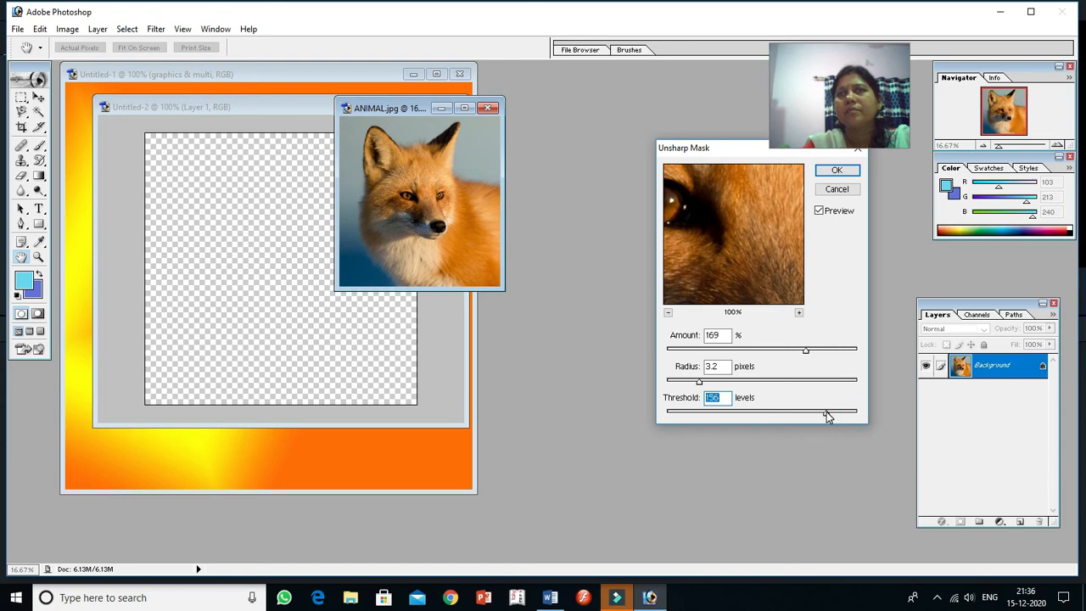
click(805, 351)
drag(805, 350, 793, 354)
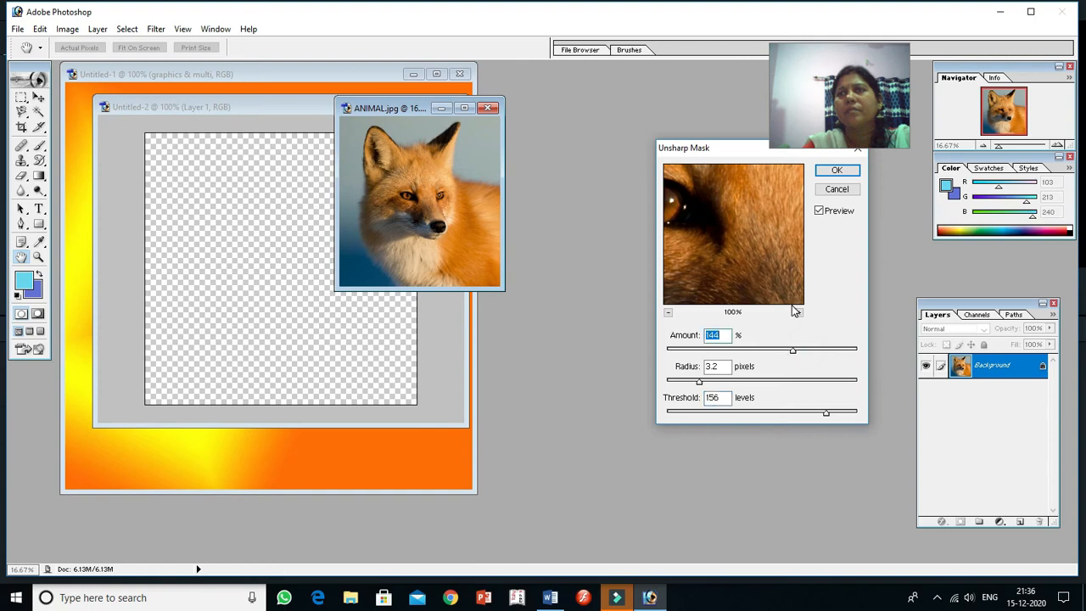
Step: Raise the Unsharp Mask amount to 266% and radius to 71.5 pixels, inspecting the fur in the preview at 300%
mouse_move(778, 272)
mouse_down()
mouse_move(765, 212)
mouse_move(766, 279)
mouse_up()
drag(764, 240, 759, 268)
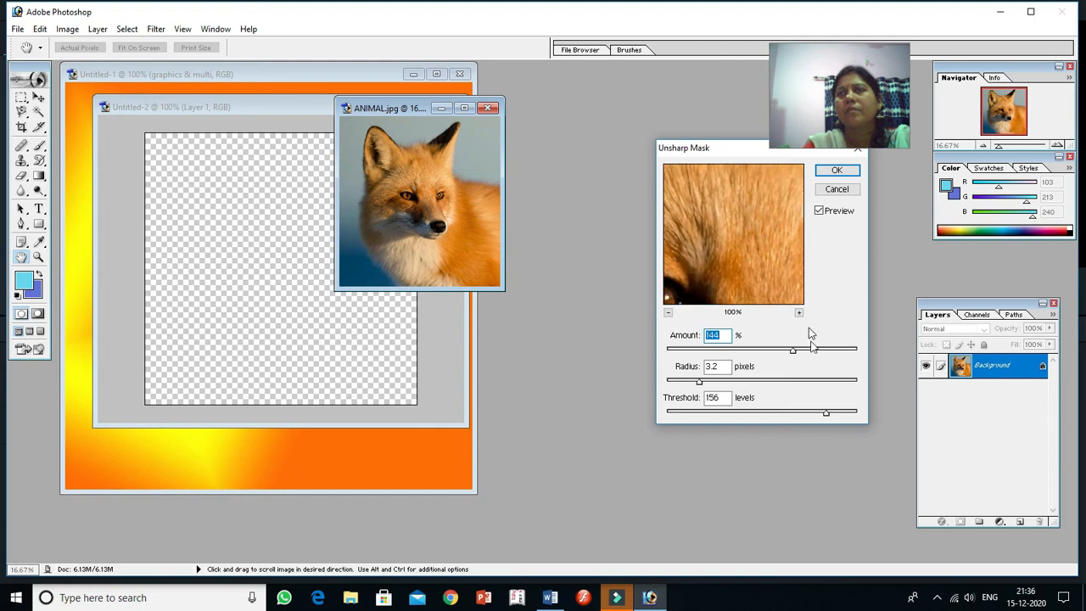
drag(795, 353, 837, 352)
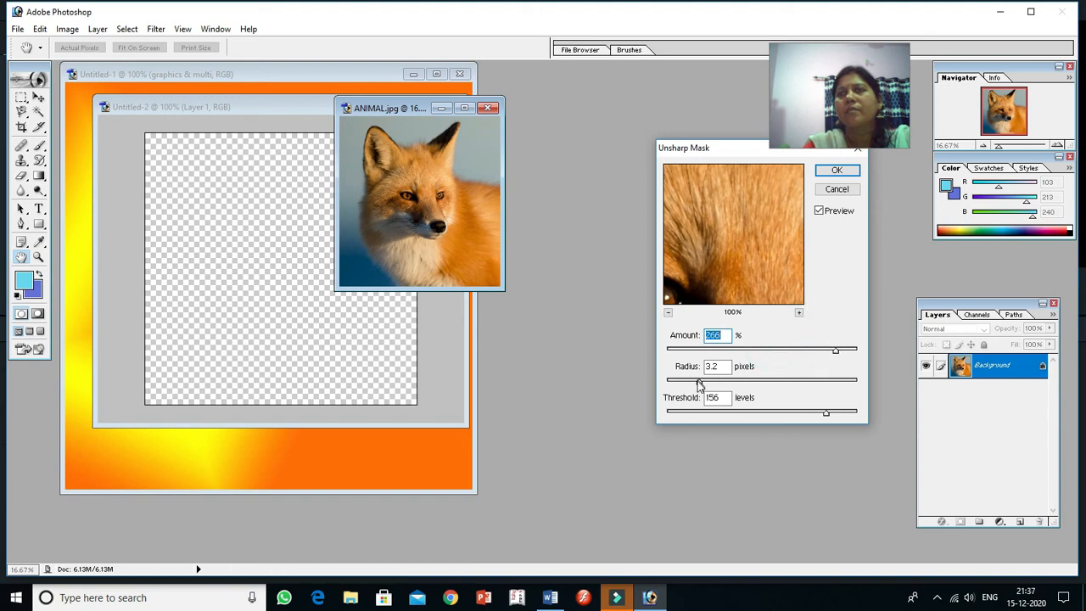
drag(698, 383, 810, 381)
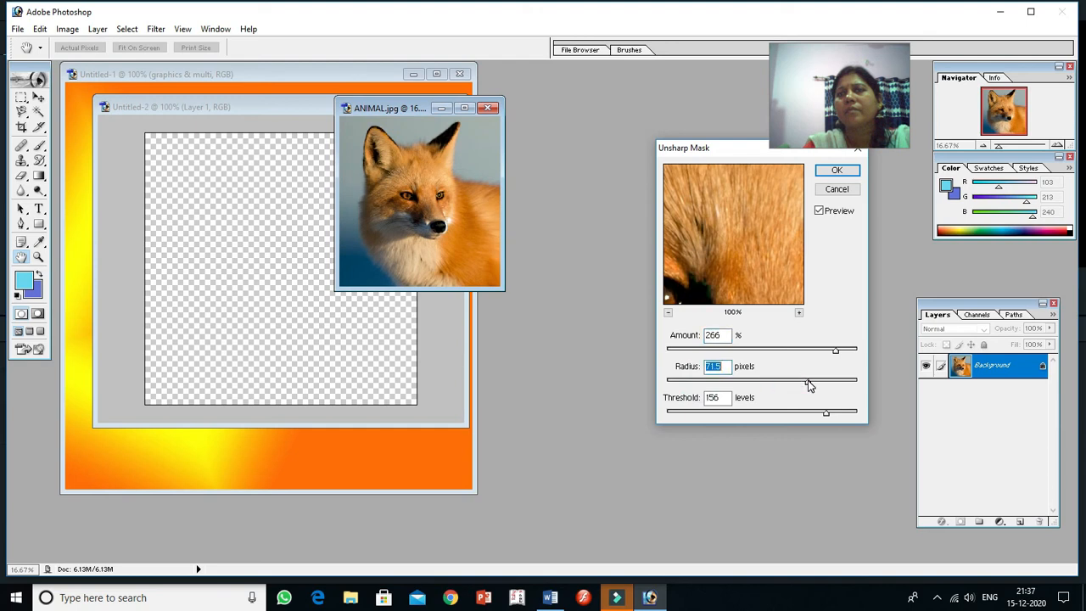
click(799, 313)
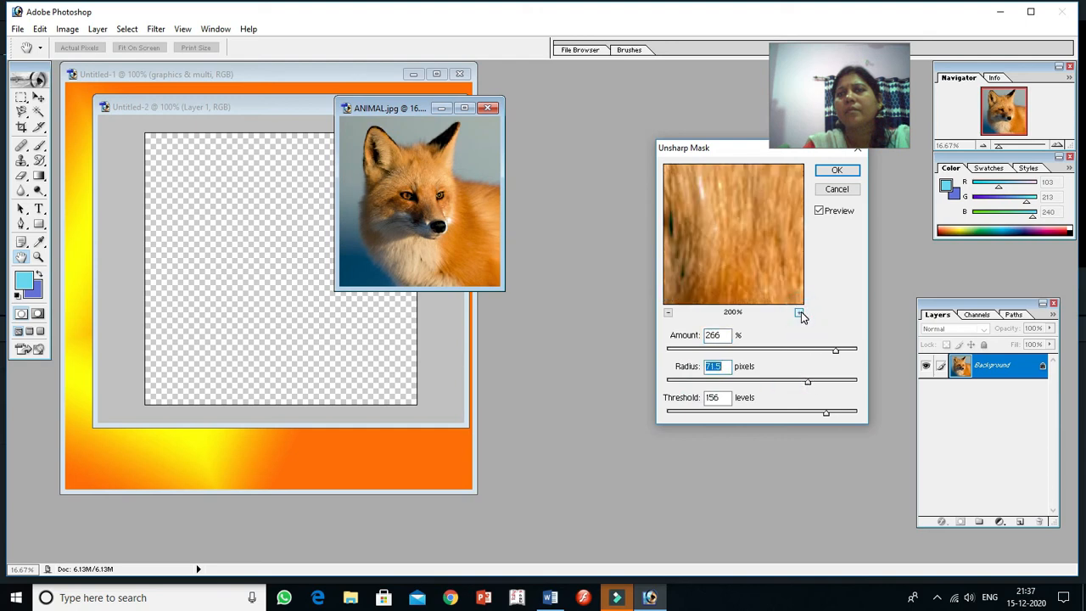
click(799, 313)
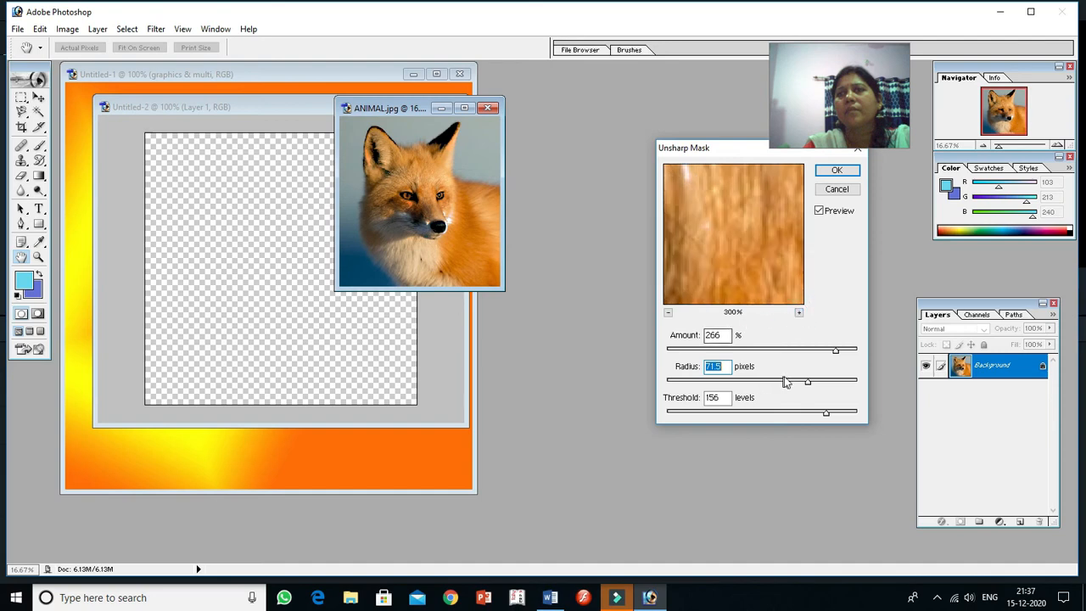
Step: Set the Unsharp Mask radius to 25.9 pixels and try lower thresholds, ending at 90 levels
drag(808, 381, 760, 382)
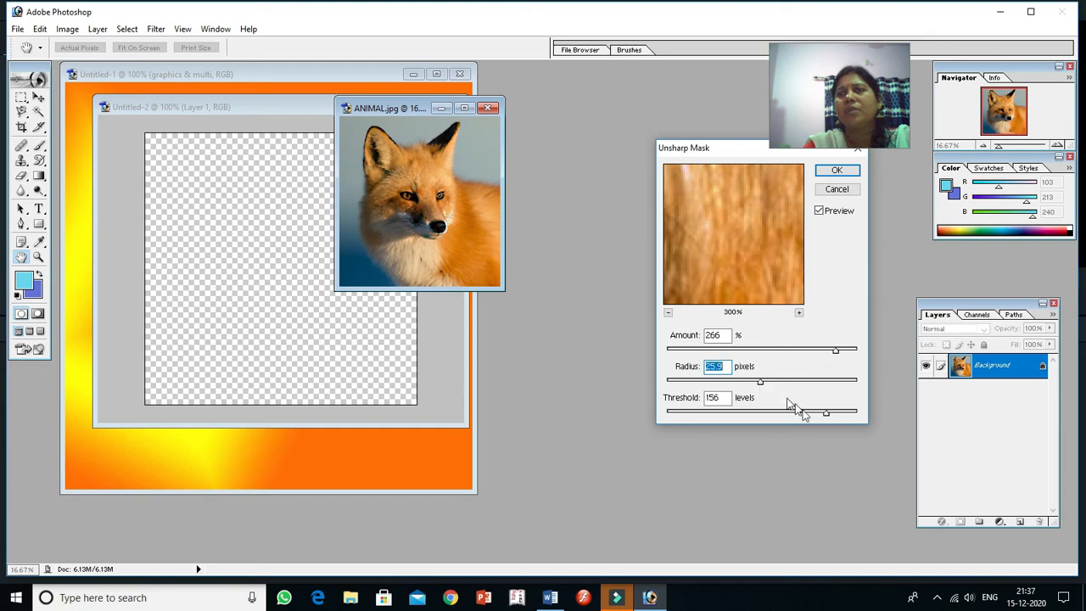
drag(826, 414, 734, 416)
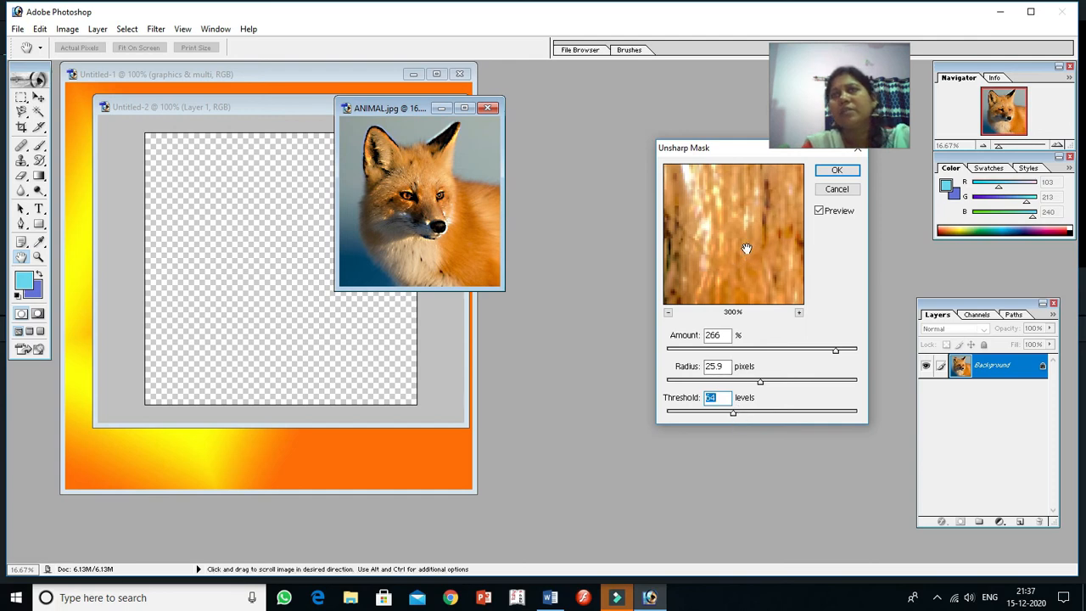
drag(731, 414, 703, 415)
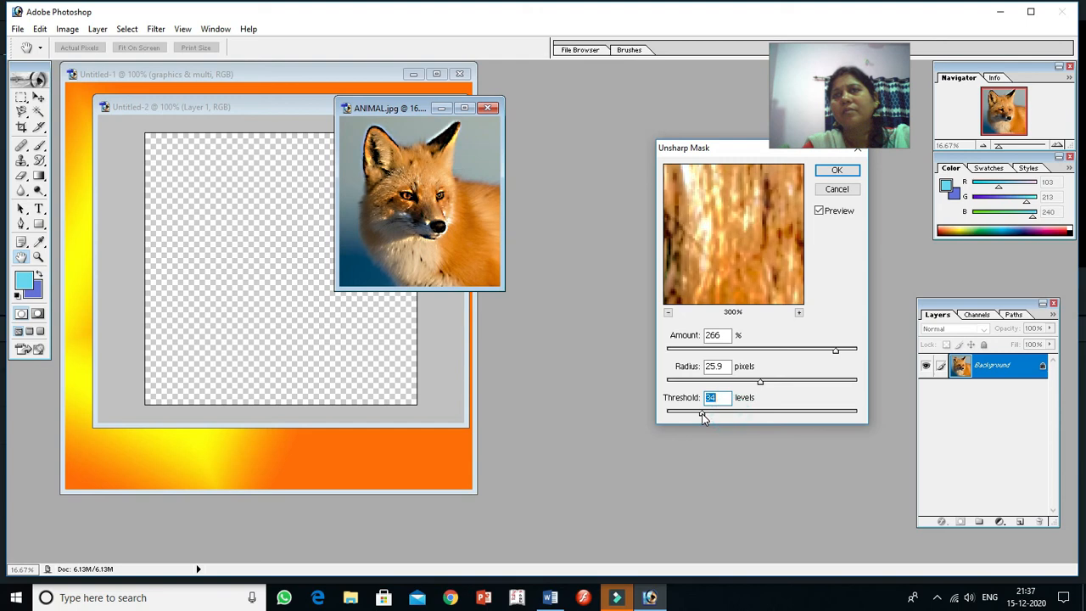
drag(741, 414, 756, 415)
click(759, 414)
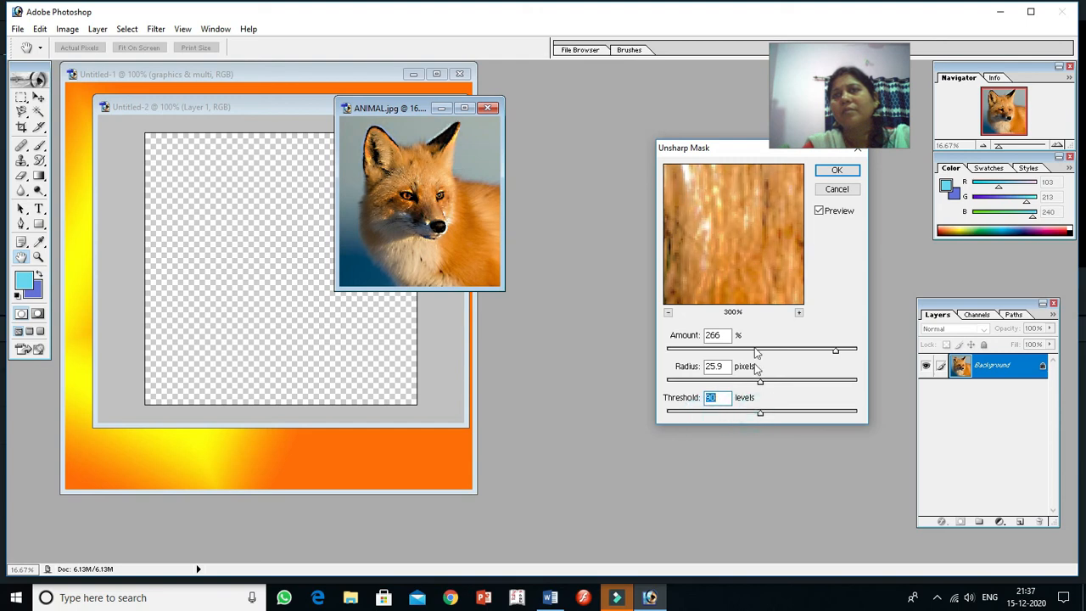
Step: Check the fur in the Unsharp Mask preview and apply the filter at amount 266%, radius 25.9 pixels, threshold 90 levels
drag(749, 263, 775, 244)
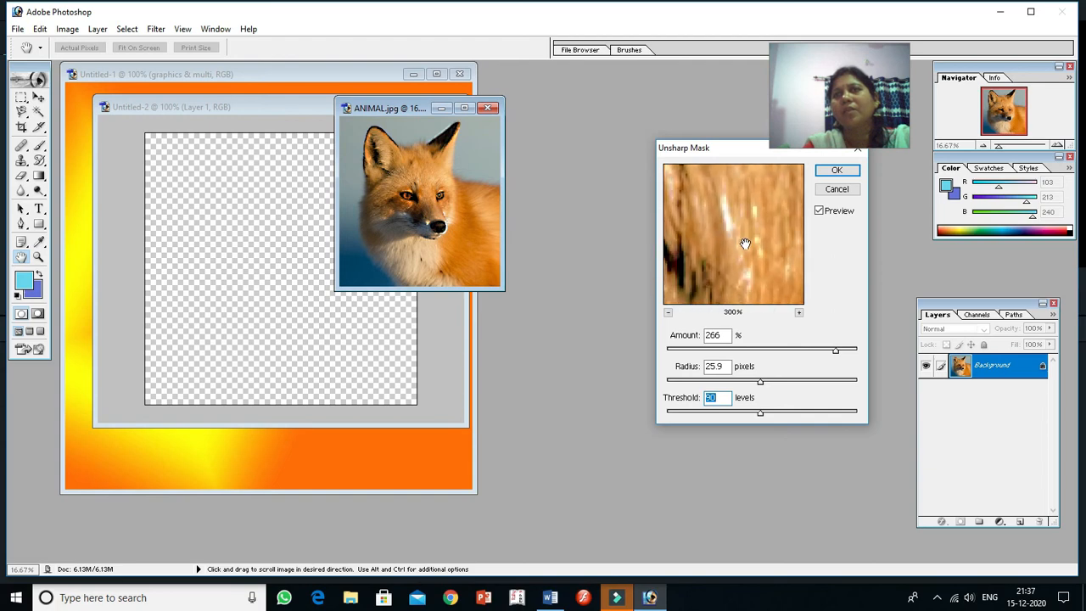
drag(723, 244, 743, 246)
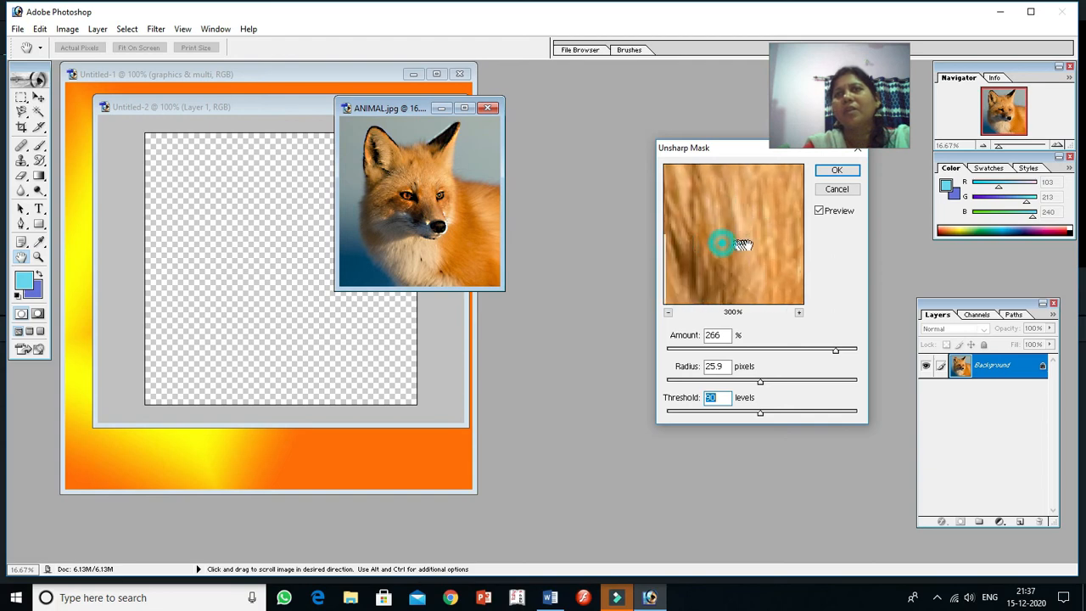
click(839, 170)
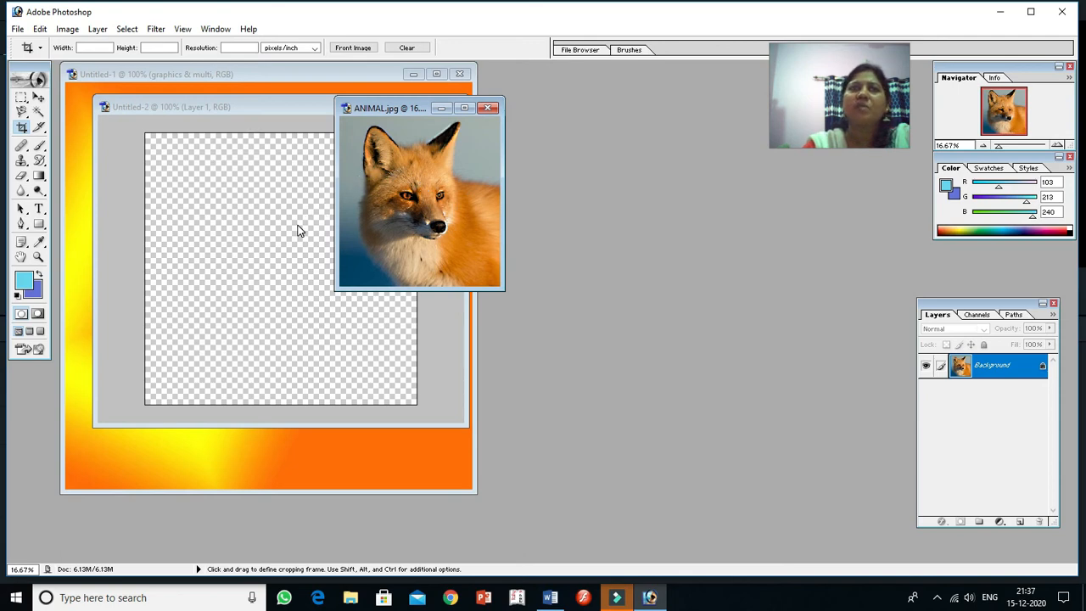
Step: Select nearly the whole fox image with a rectangular marquee, copy it and paste it into the blank transparent document
click(22, 100)
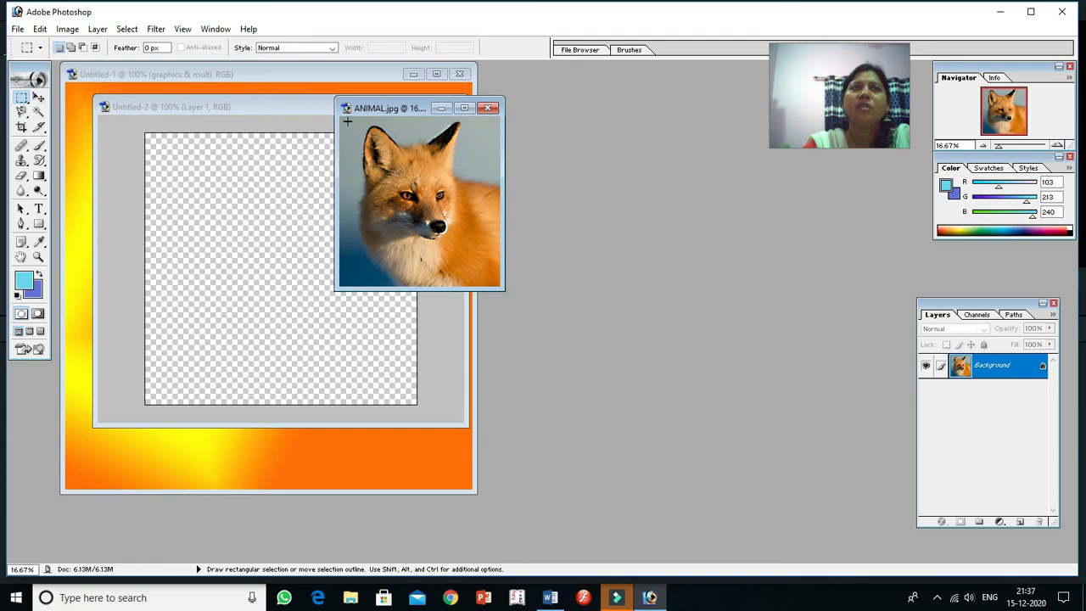
drag(345, 118, 499, 291)
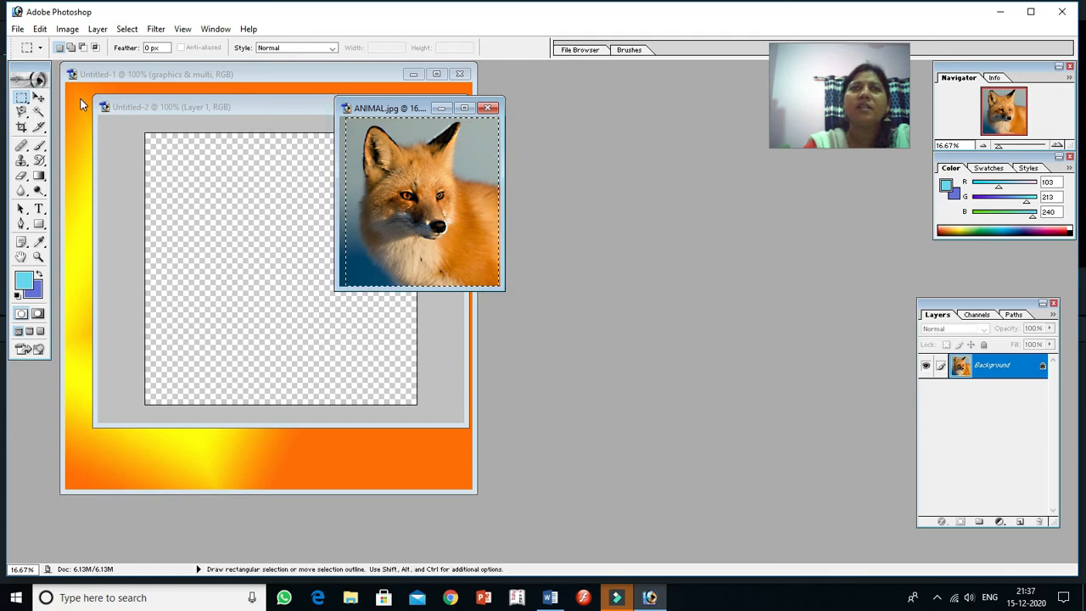
click(40, 28)
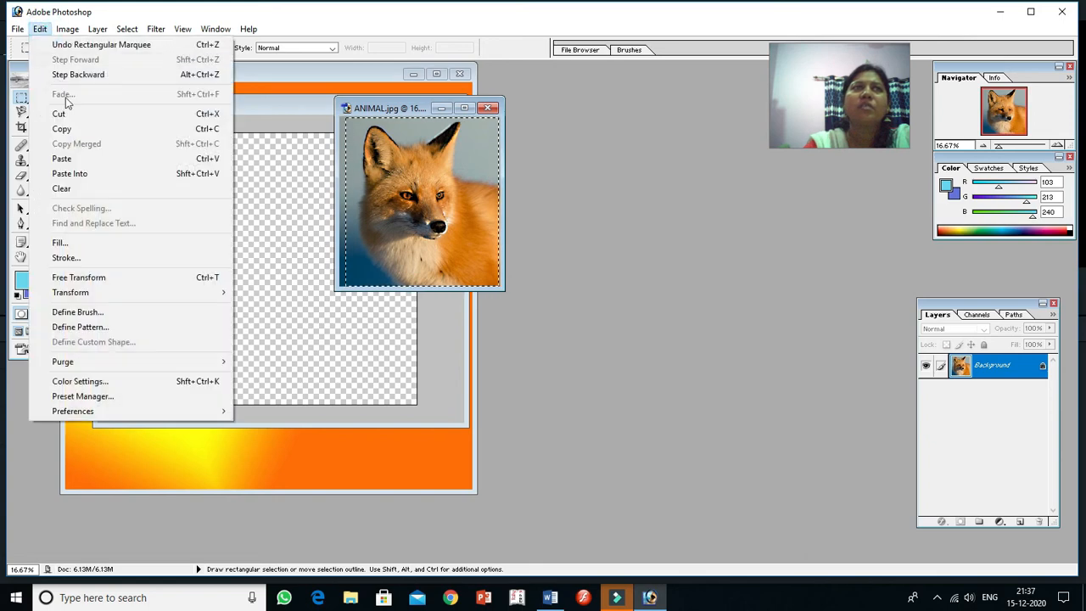
click(71, 130)
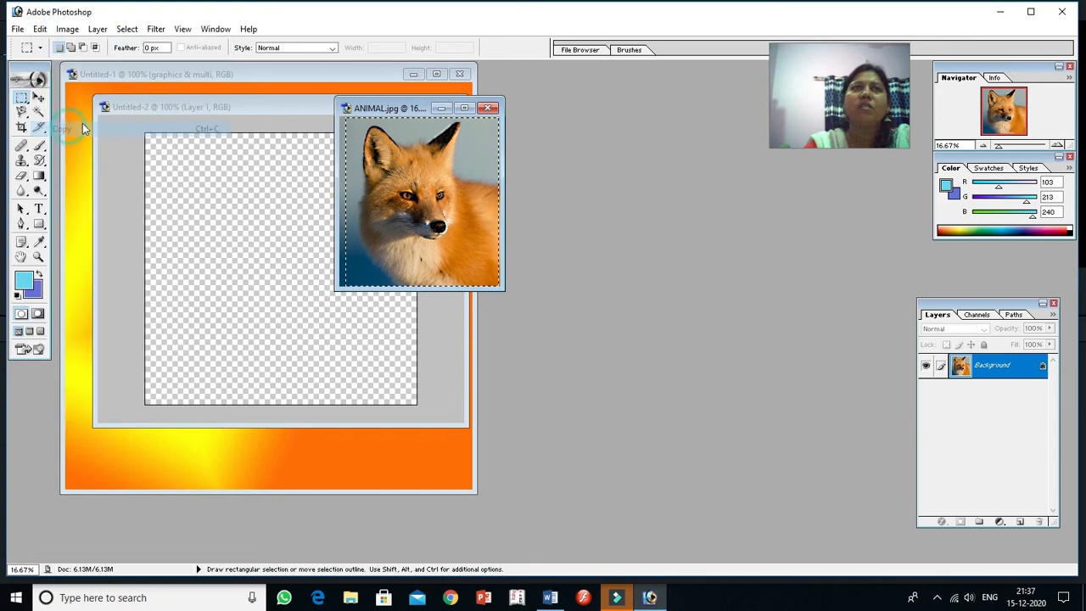
click(194, 189)
click(40, 29)
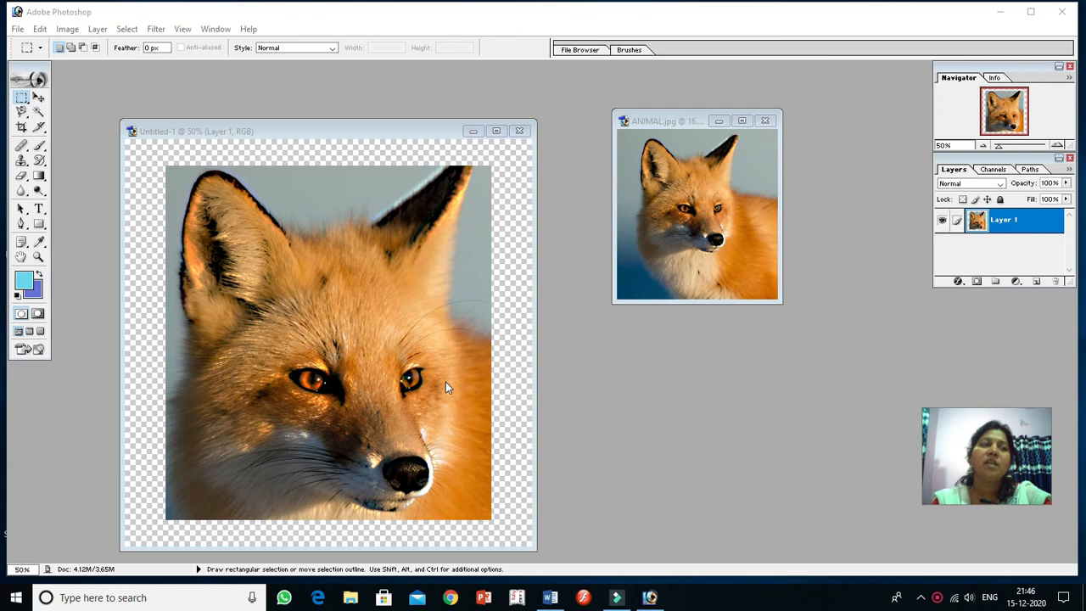
Step: Resize the document holding the pasted fox to 600 × 600 pixels with proportions constrained
click(62, 30)
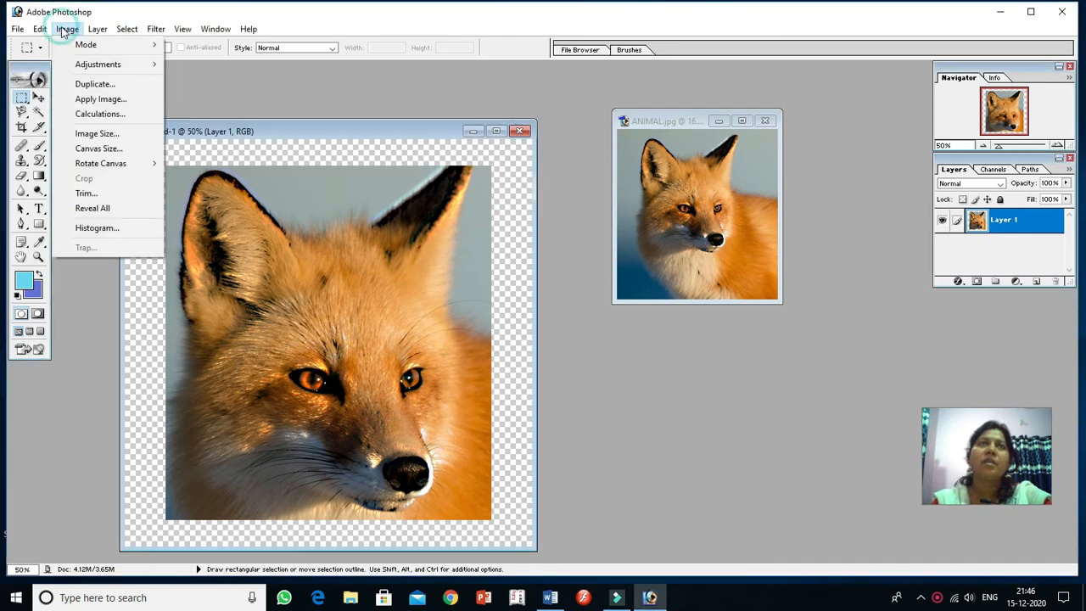
click(91, 134)
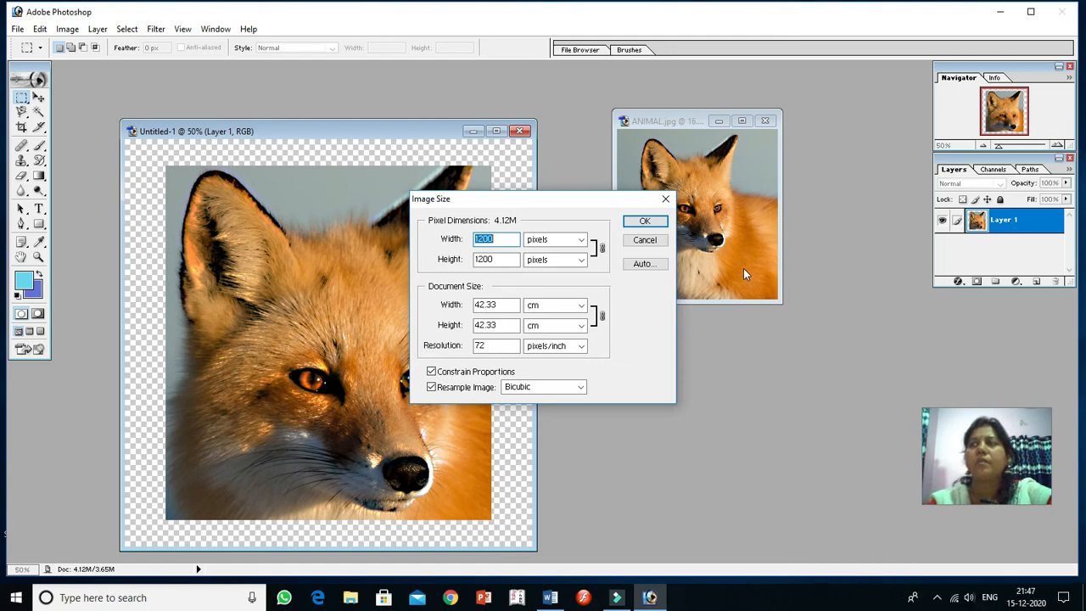
click(508, 238)
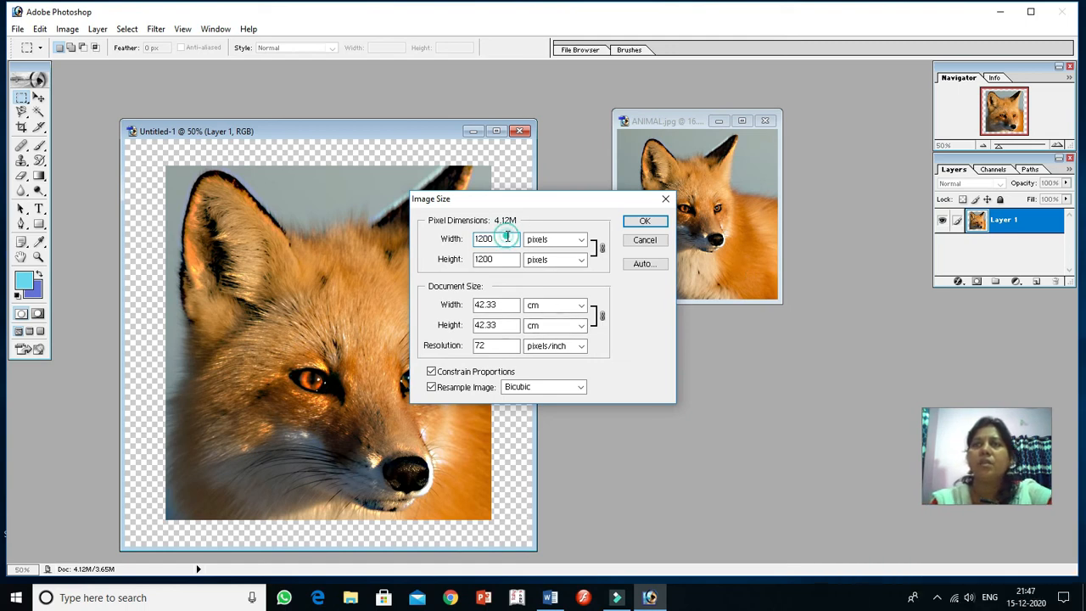
key(BackSpace)
key(BackSpace)
key(BackSpace)
key(BackSpace)
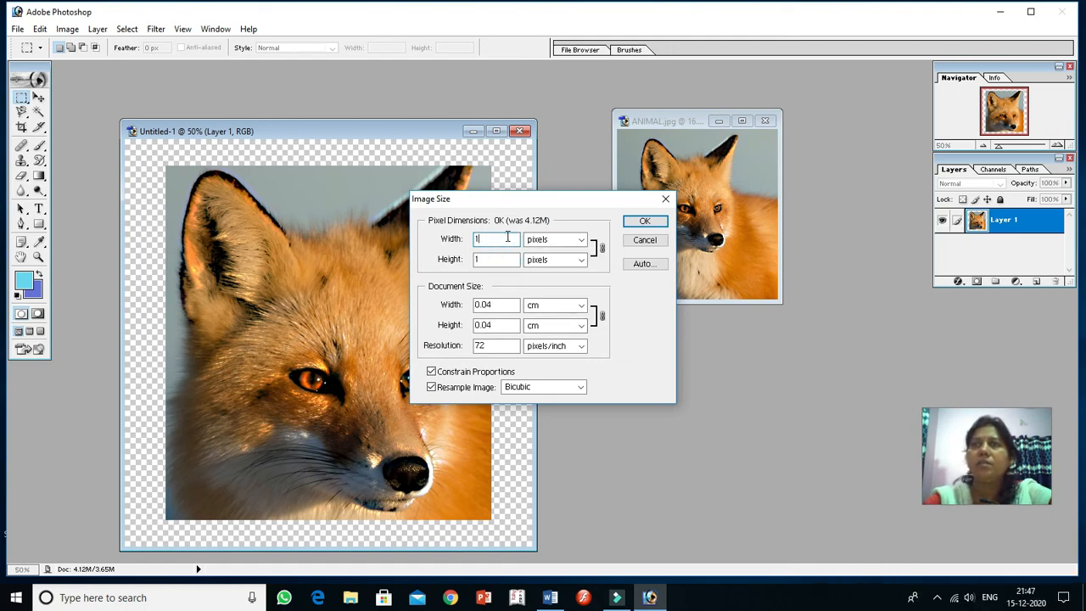
text(600)
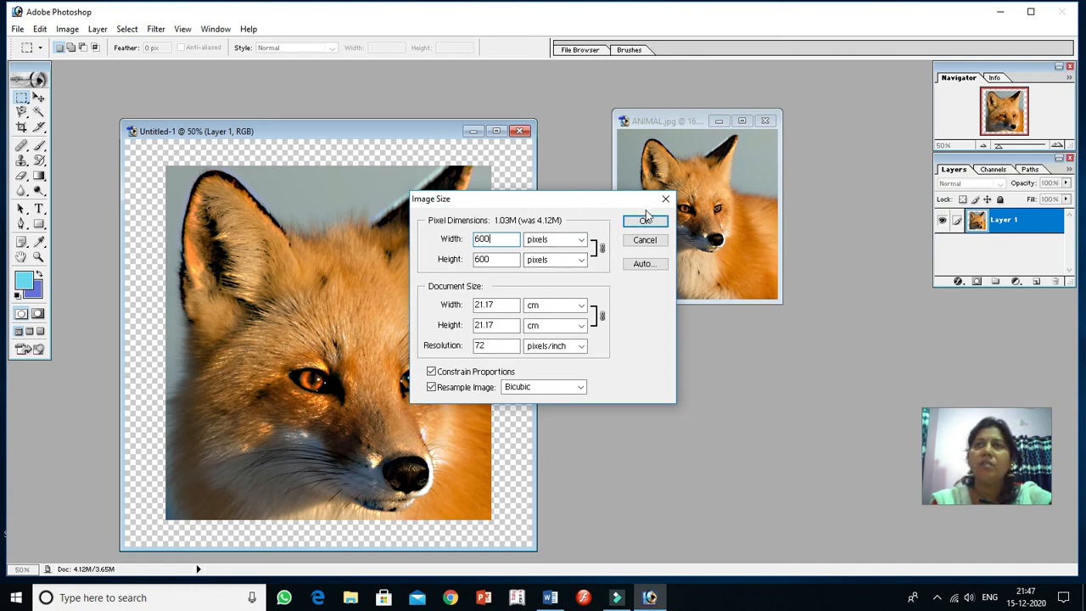
click(647, 223)
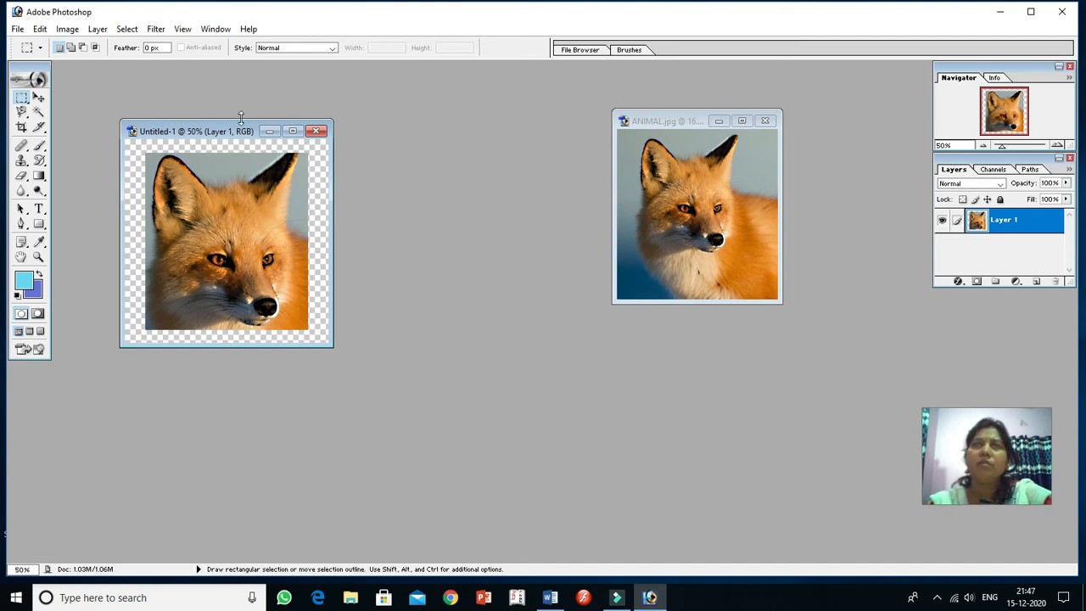
Step: Start Save For Web for the resized fox and review the image size, quality and file format options, keeping Smooth (Bicubic) and GIF
click(15, 30)
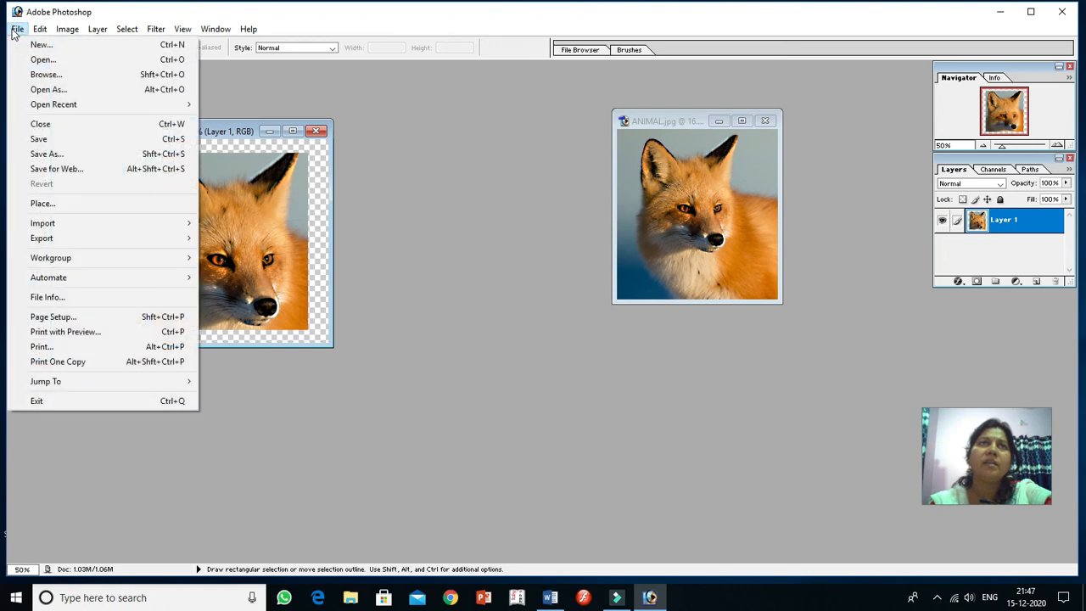
click(51, 170)
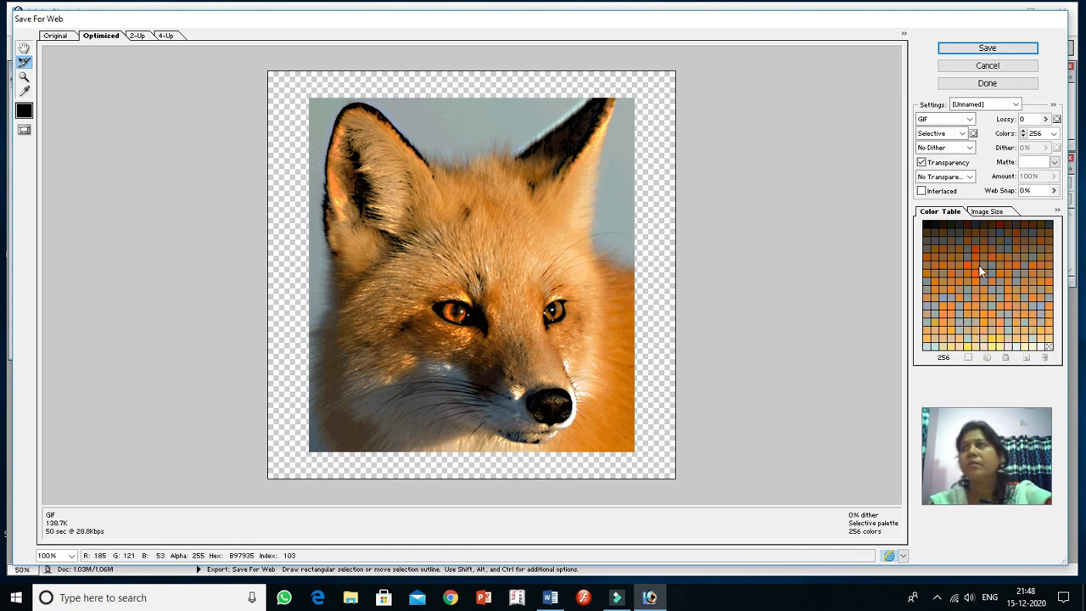
click(987, 212)
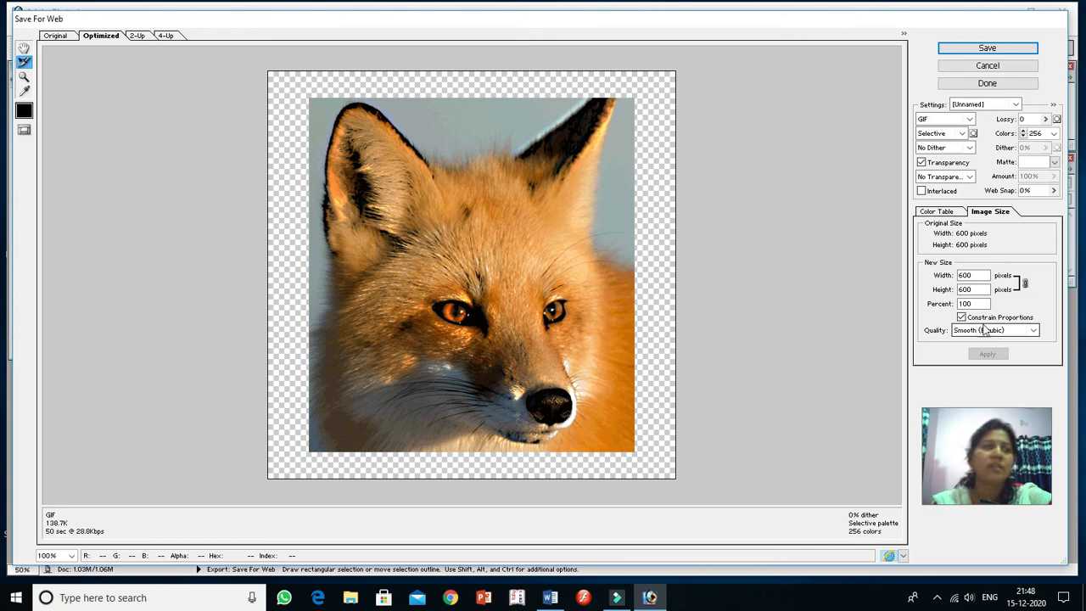
click(1034, 331)
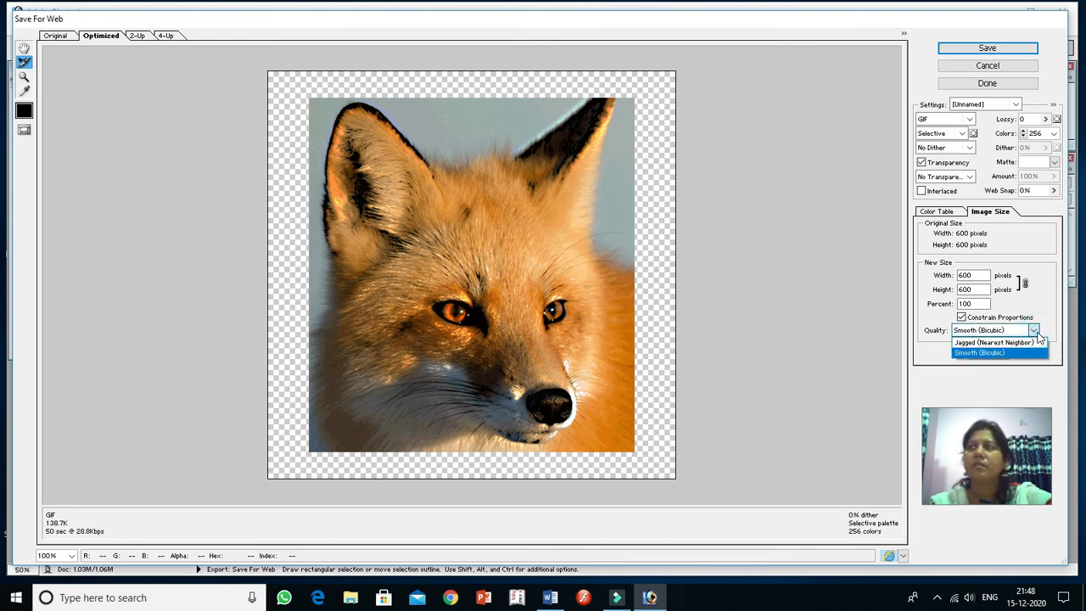
click(1037, 333)
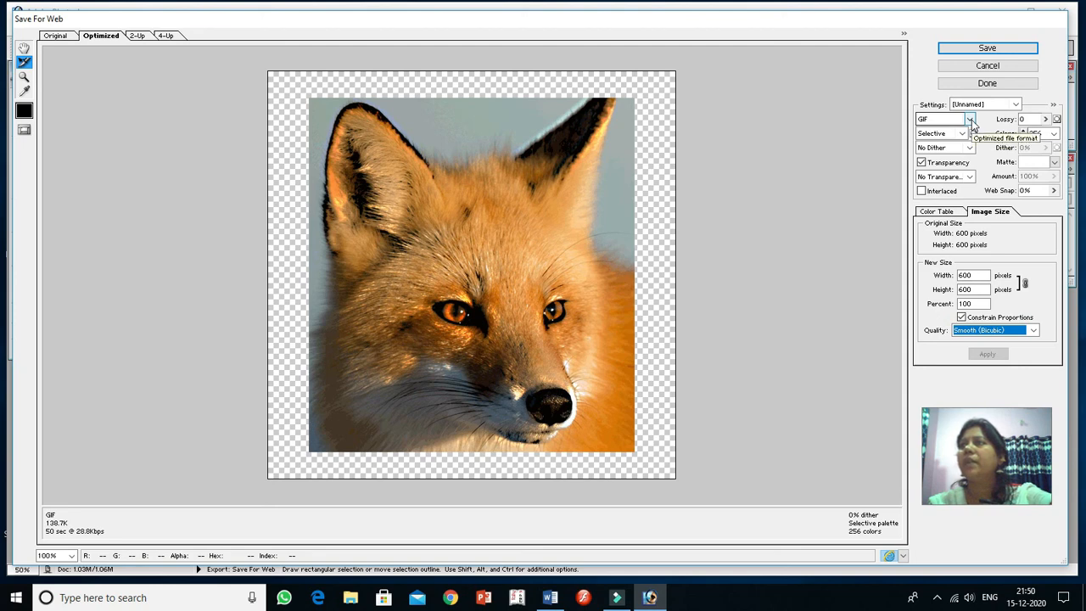
click(970, 120)
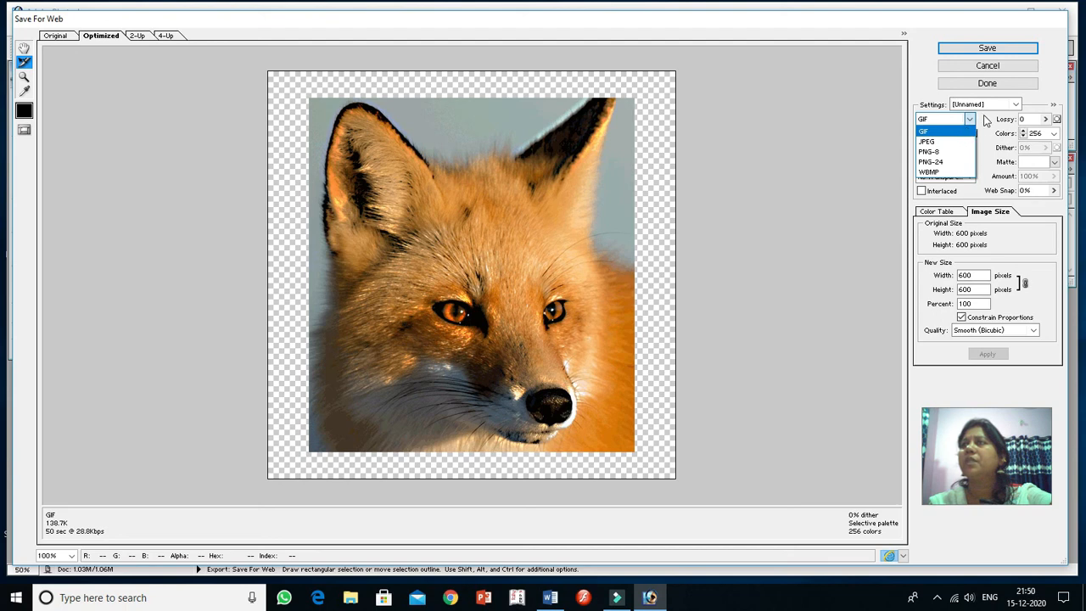
click(985, 118)
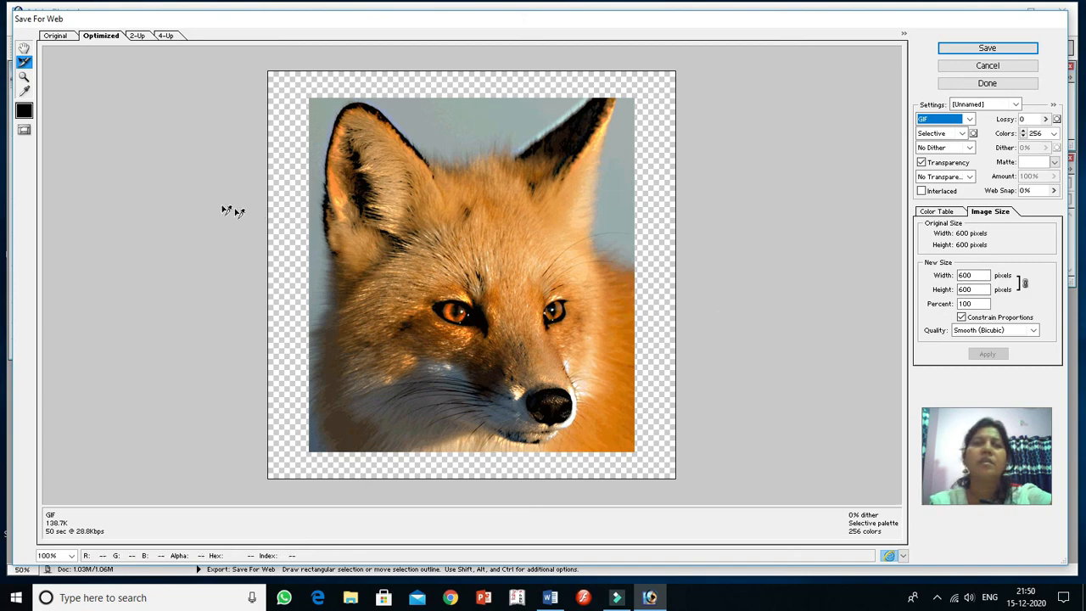
Step: Compare the fox in the Original, Optimized, 2-Up and 4-Up previews, ending on the Optimized view
click(138, 35)
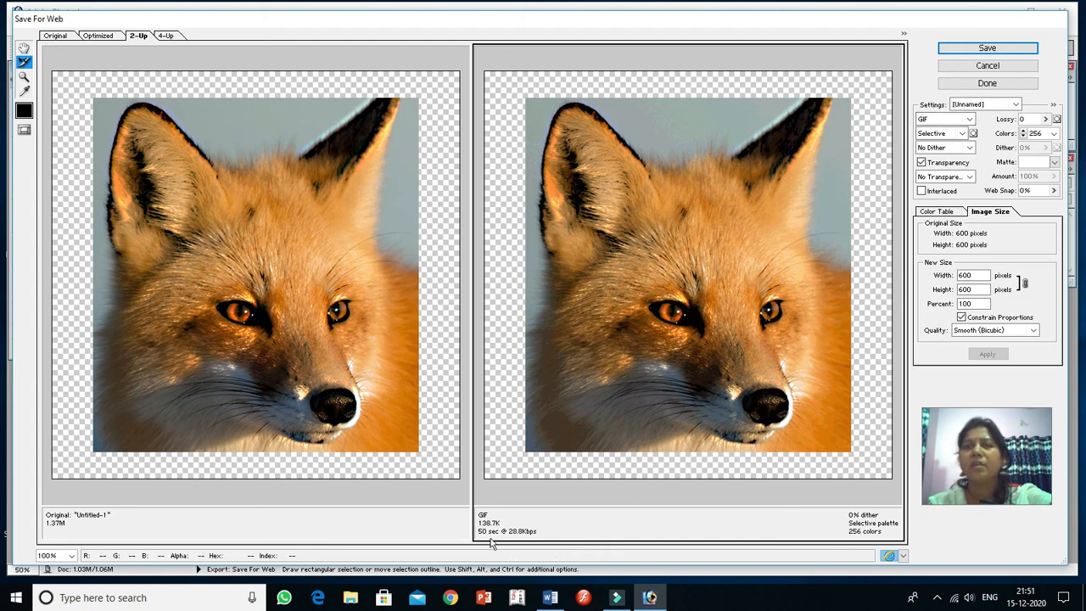
click(166, 35)
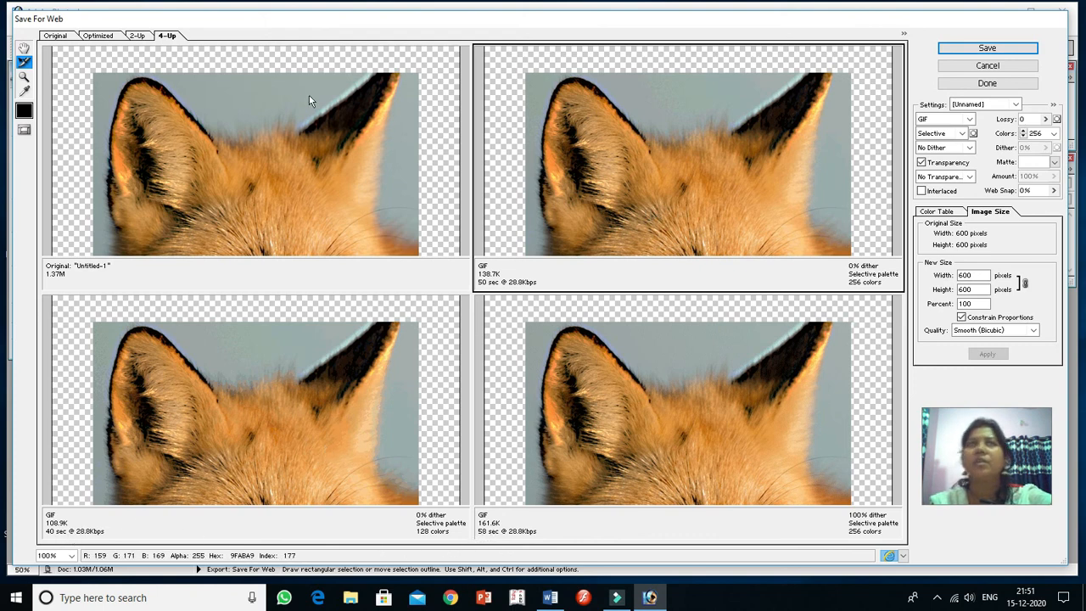
click(54, 35)
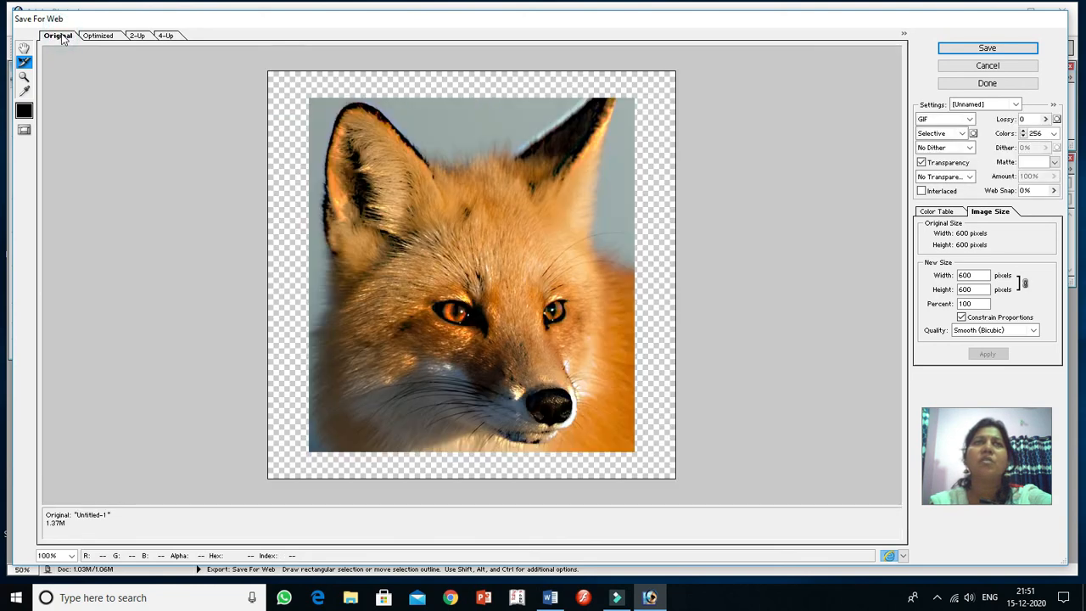
click(96, 37)
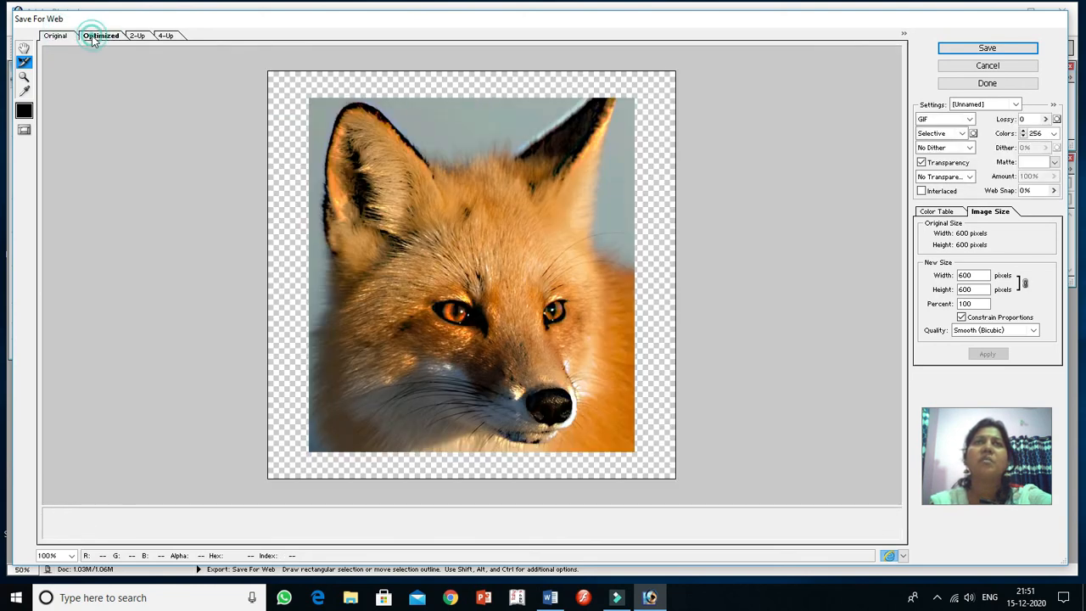
click(138, 37)
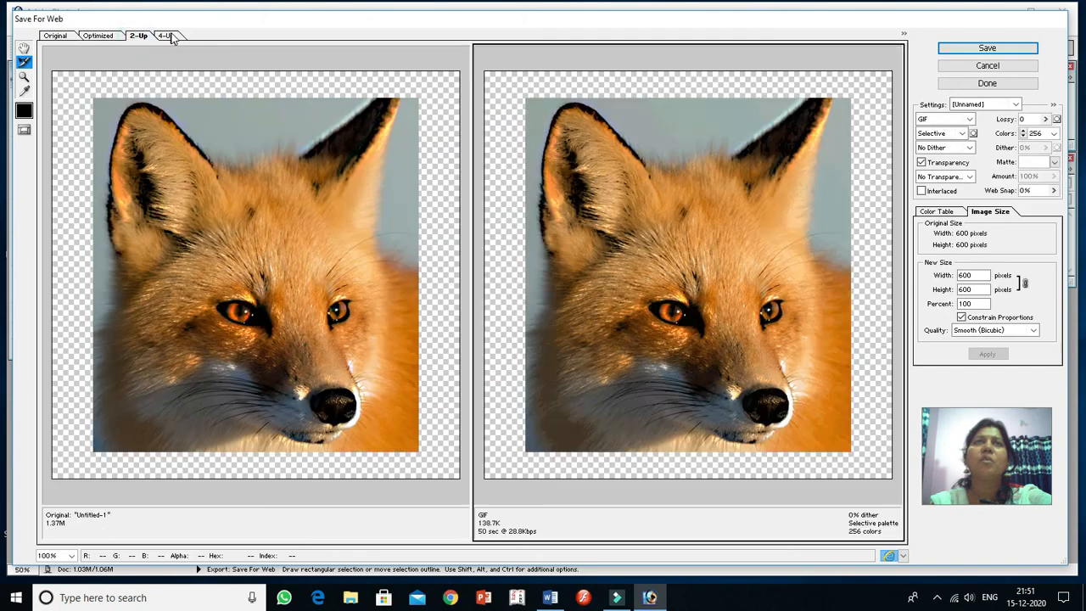
click(166, 36)
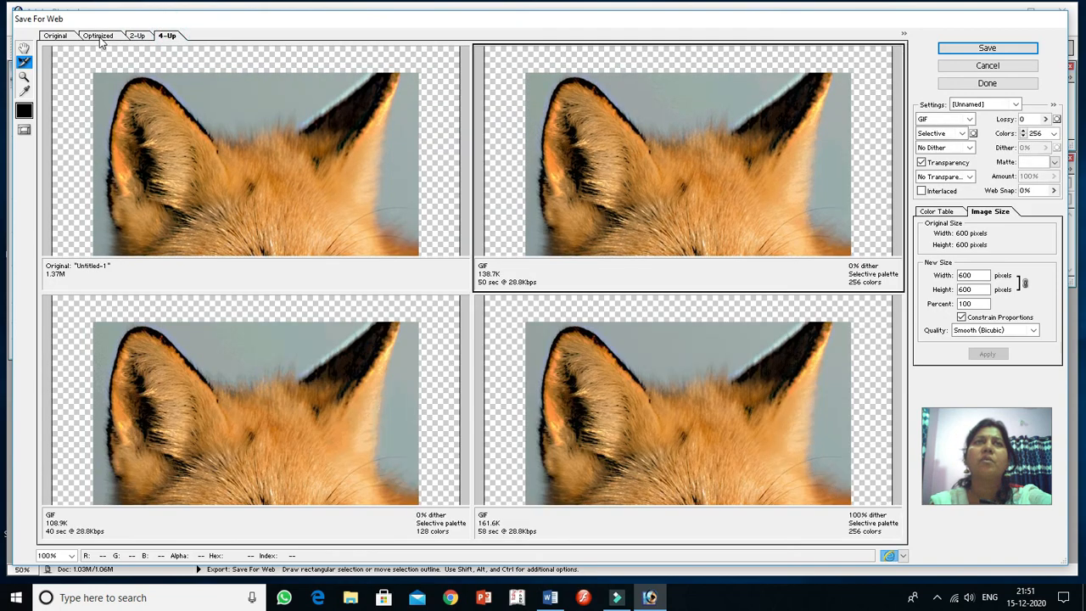
click(100, 36)
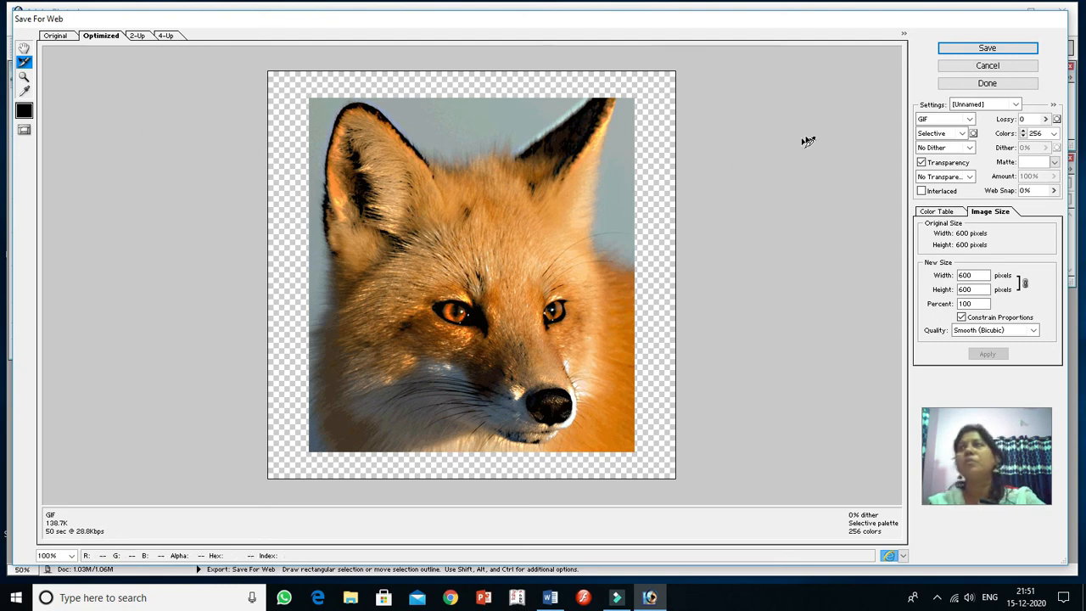
Step: Save the optimized GIF as fox in the folder on Local Disk (E:) that contains the 5TH SEM folder
click(988, 49)
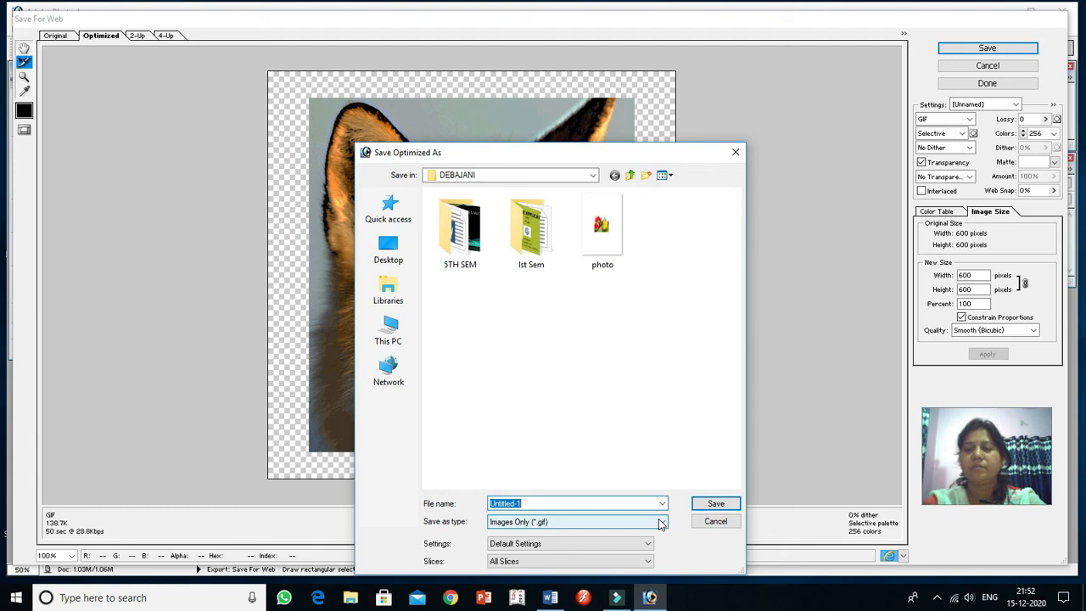
text(fox)
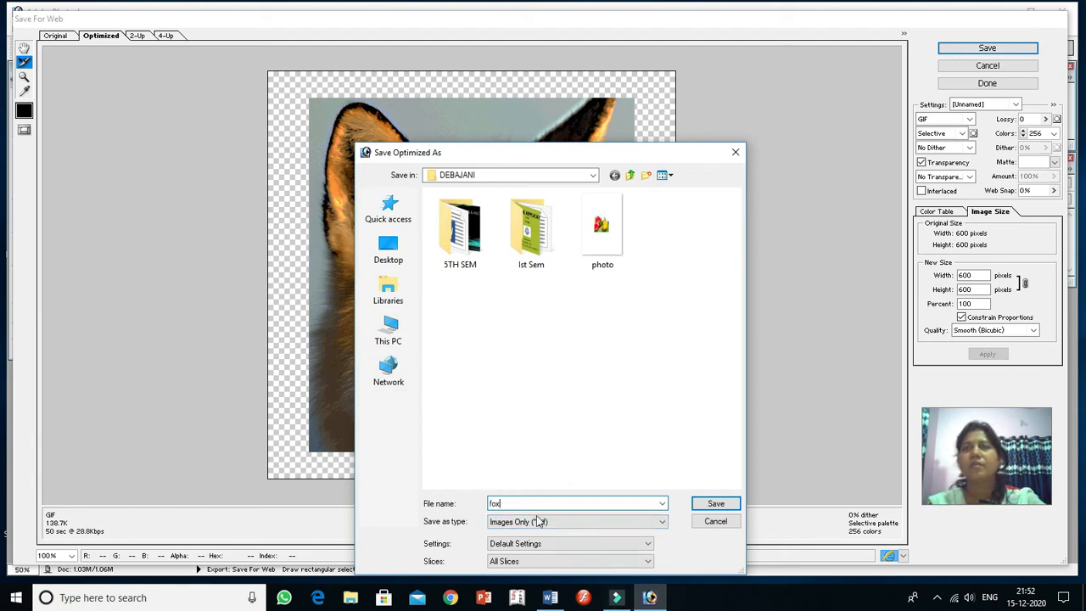
click(394, 333)
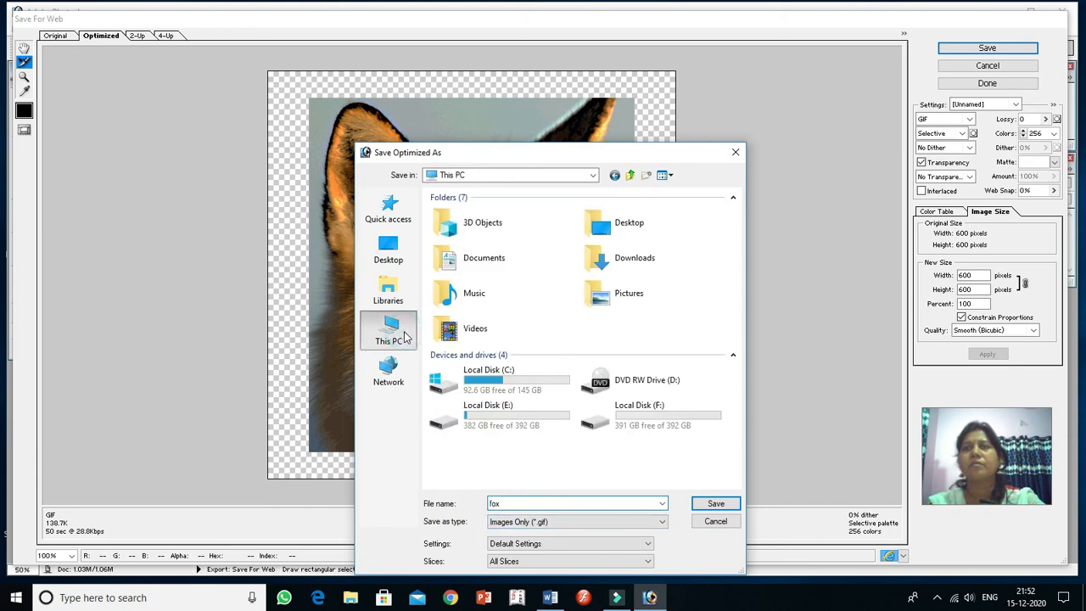
double_click(510, 413)
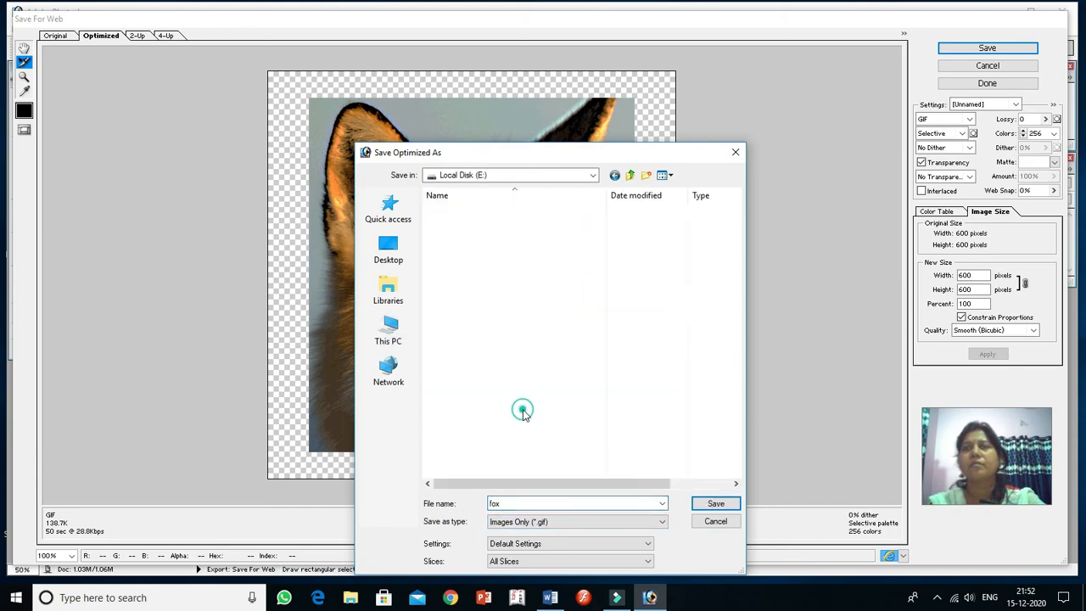
double_click(477, 238)
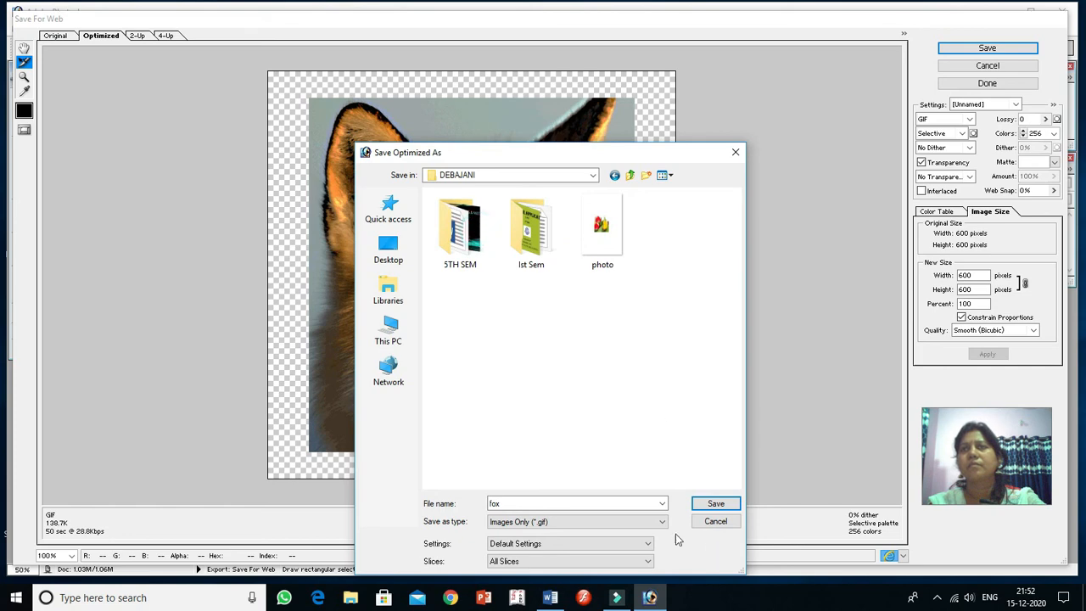
click(714, 505)
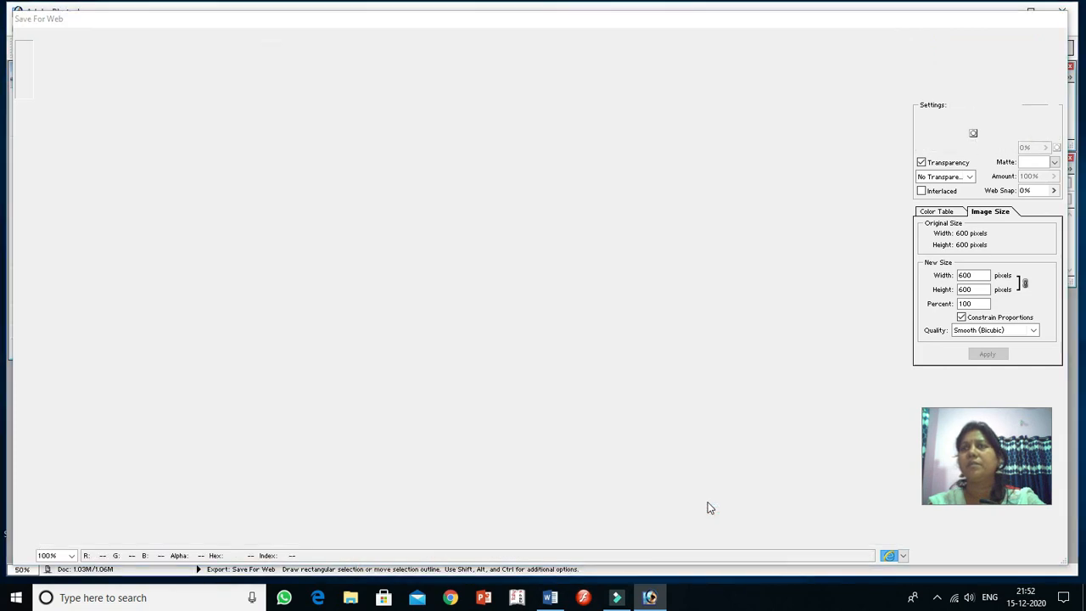